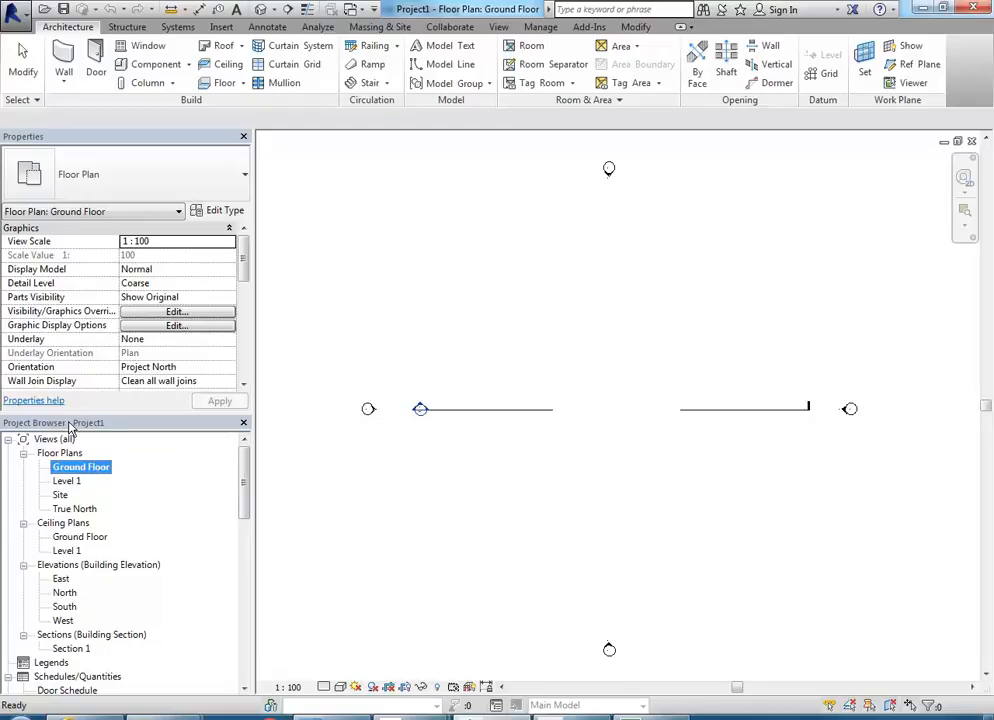
left_click(69, 424)
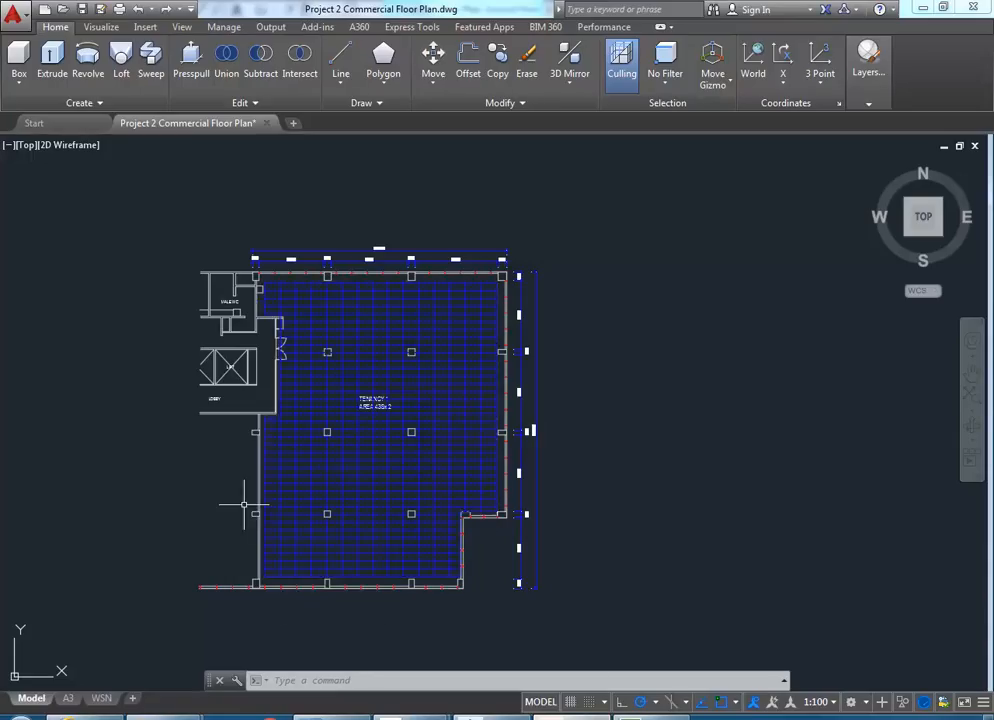
- Start saving a copy of the AutoCAD floor plan and browse to EDU_DC_InteriorDesign > CAD 2 on the StudentResources (P:) drive
left_click(10, 10)
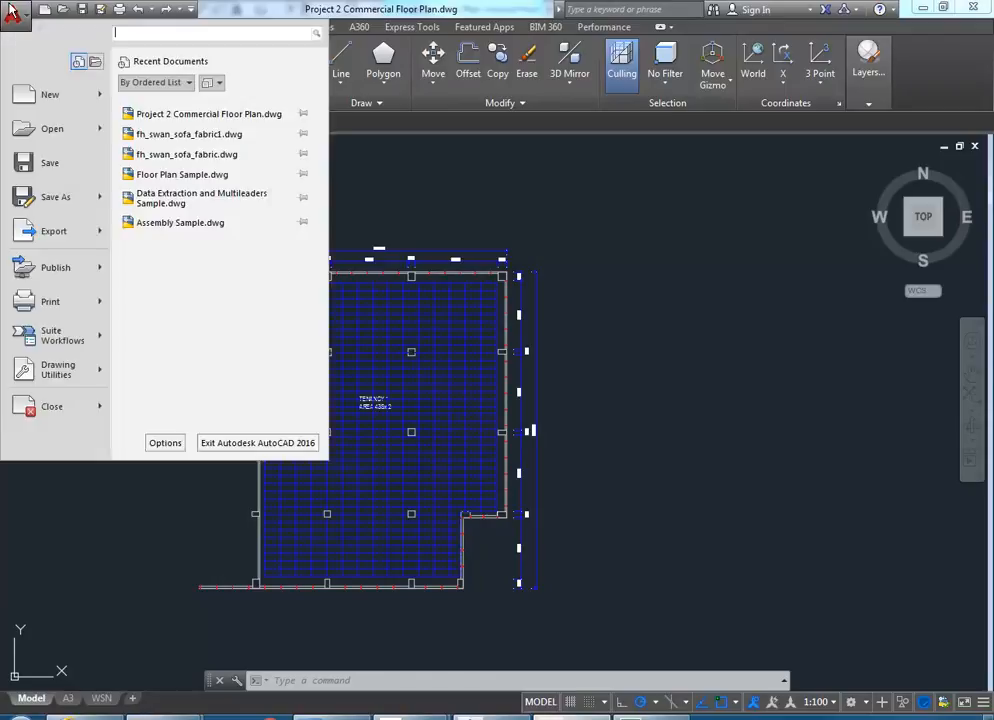
left_click(55, 201)
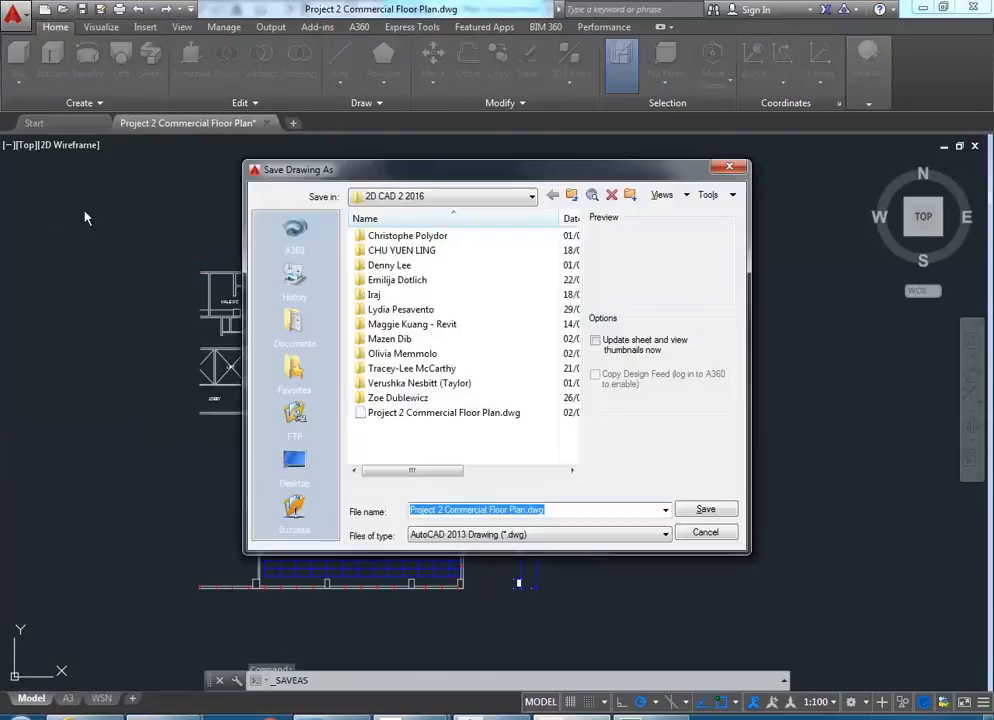
left_click(459, 196)
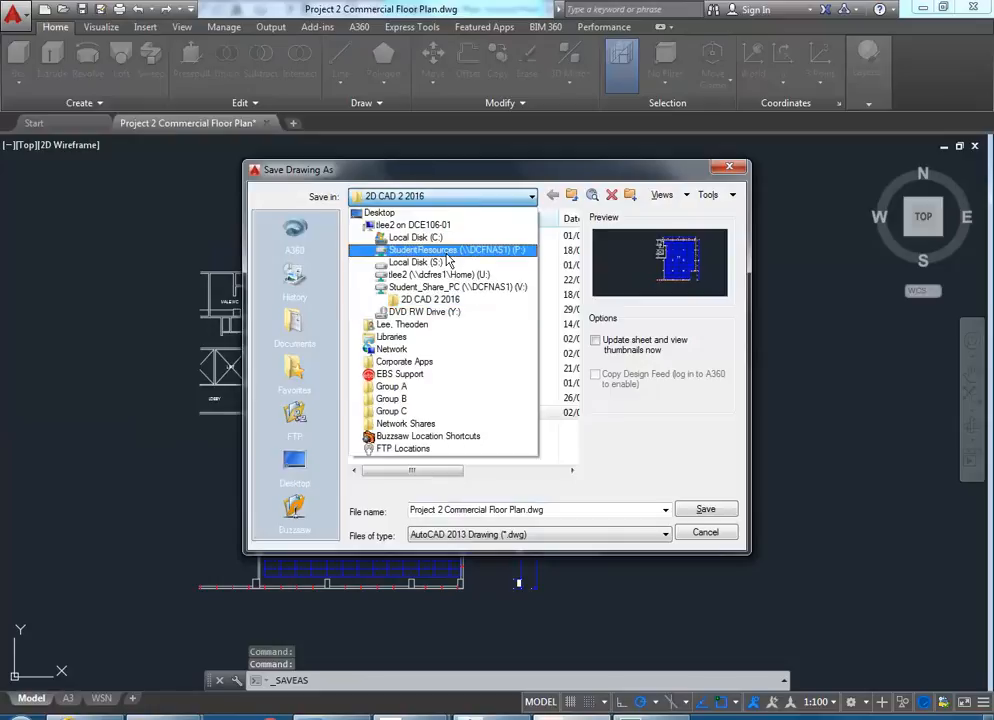
left_click(447, 250)
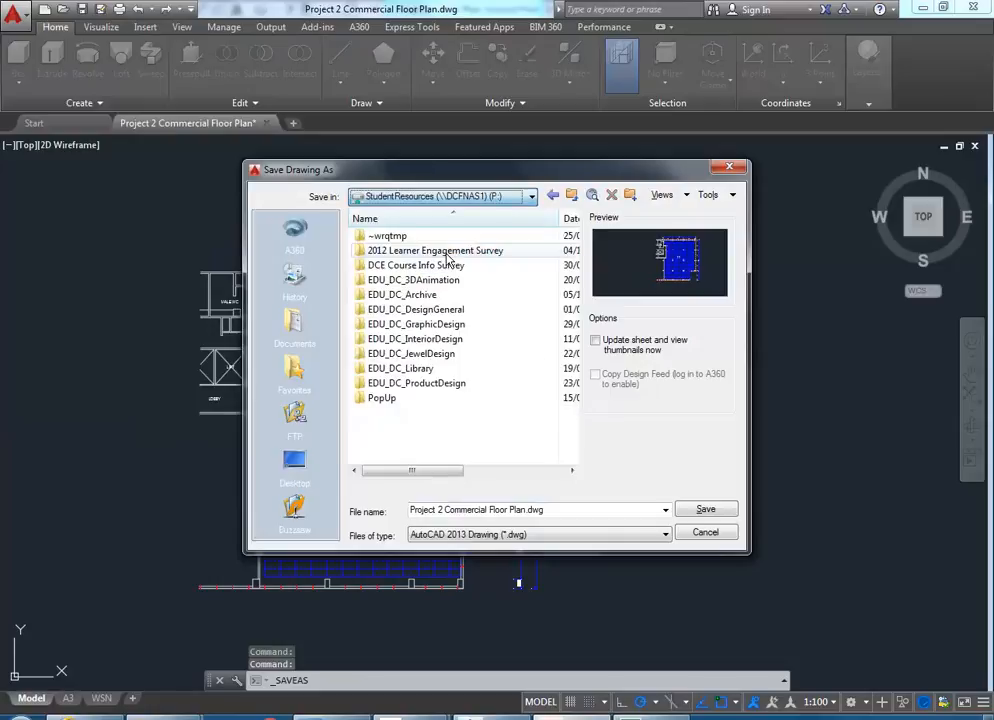
double_click(408, 345)
double_click(385, 458)
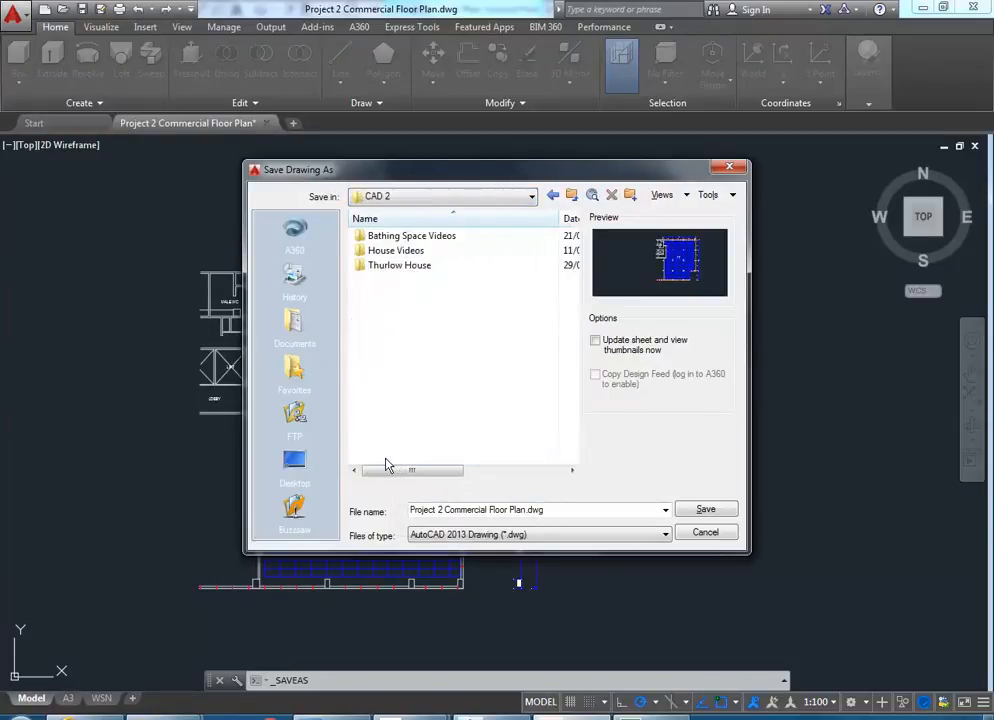
- Create a folder named Elizabeth St Office in CAD 2 and save the drawing there as Project 2 Commercial Floor Plan.dwg
right_click(378, 313)
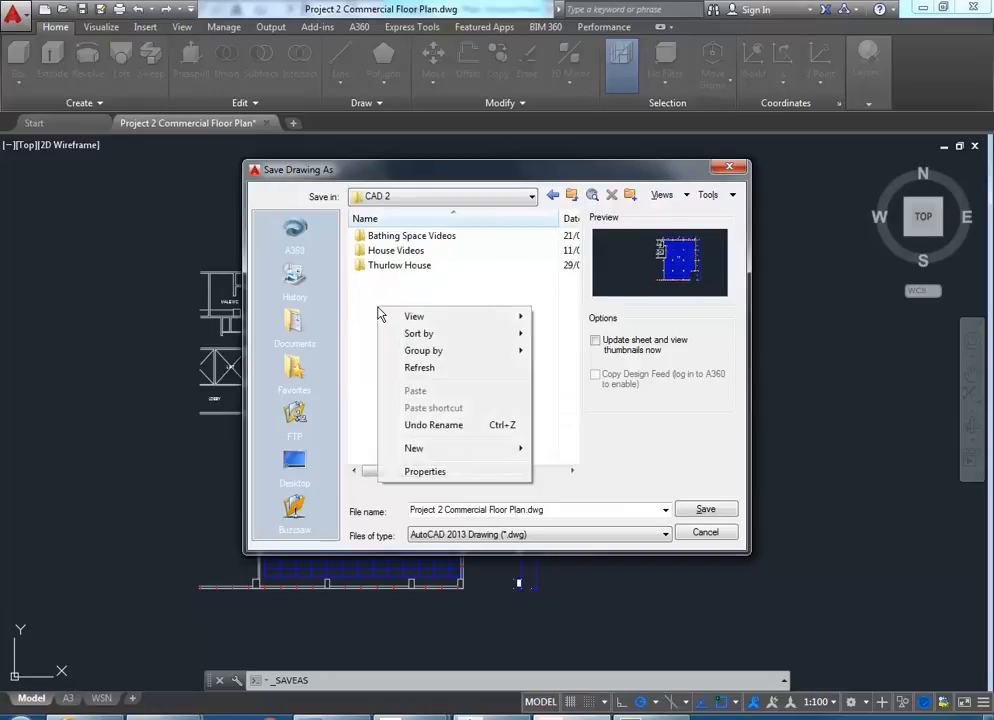
mouse_move(418, 449)
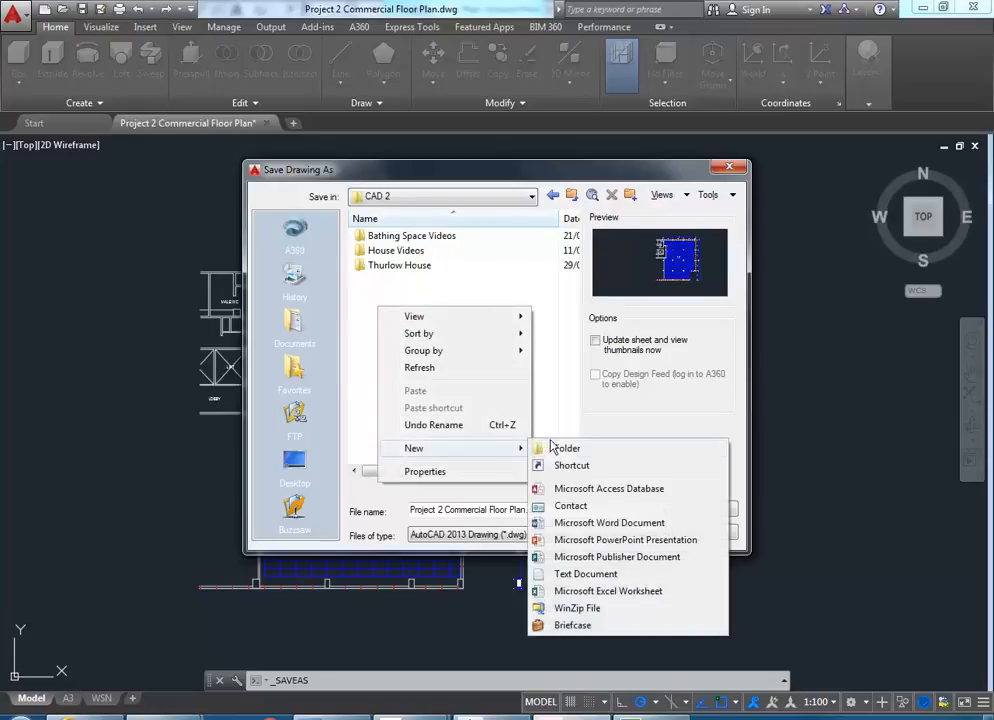
left_click(563, 449)
type("El")
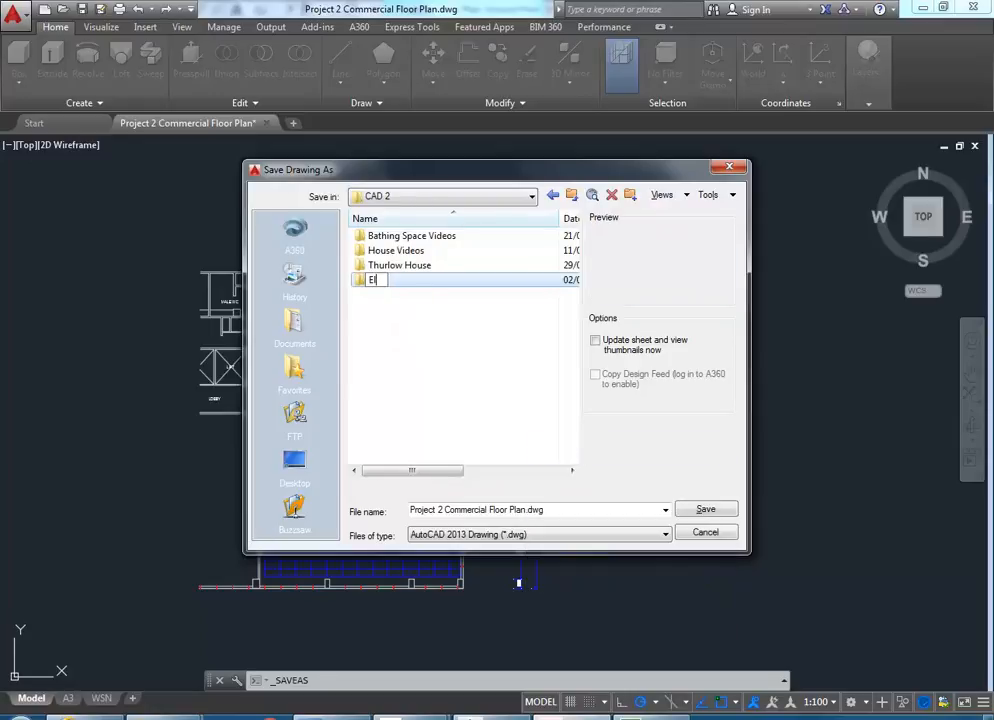
type("izabeth St Office")
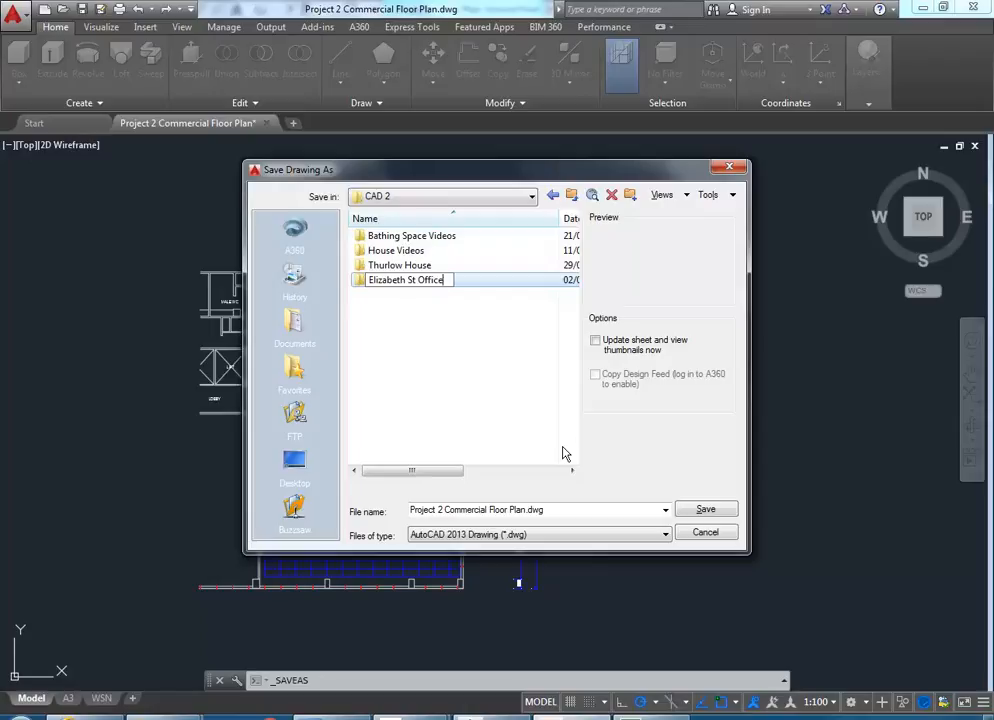
key("Return")
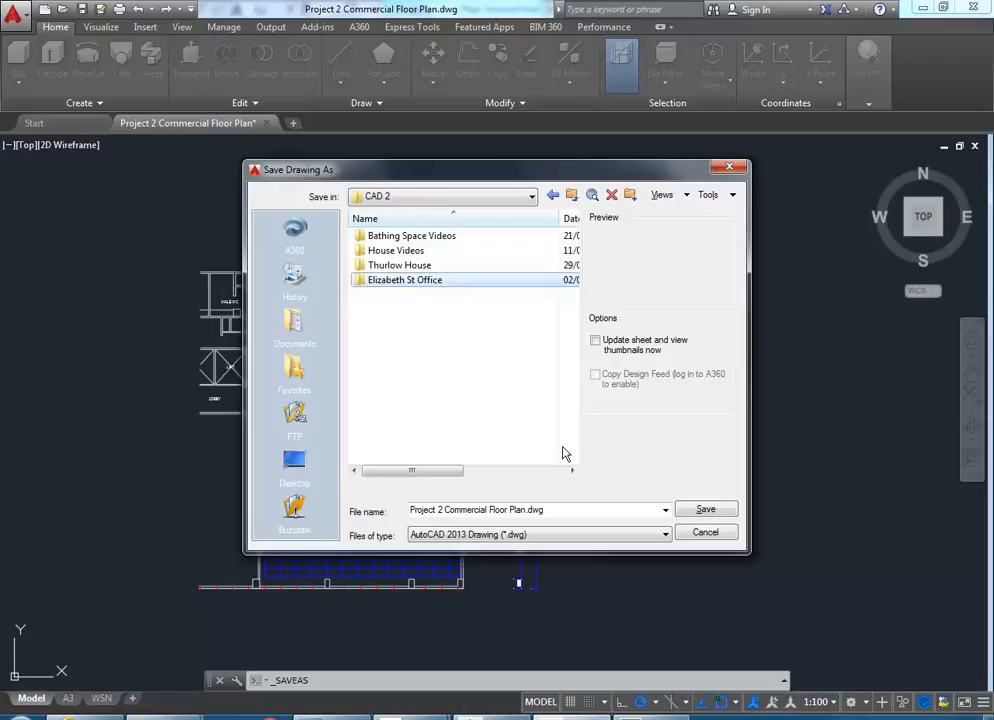
key("Return")
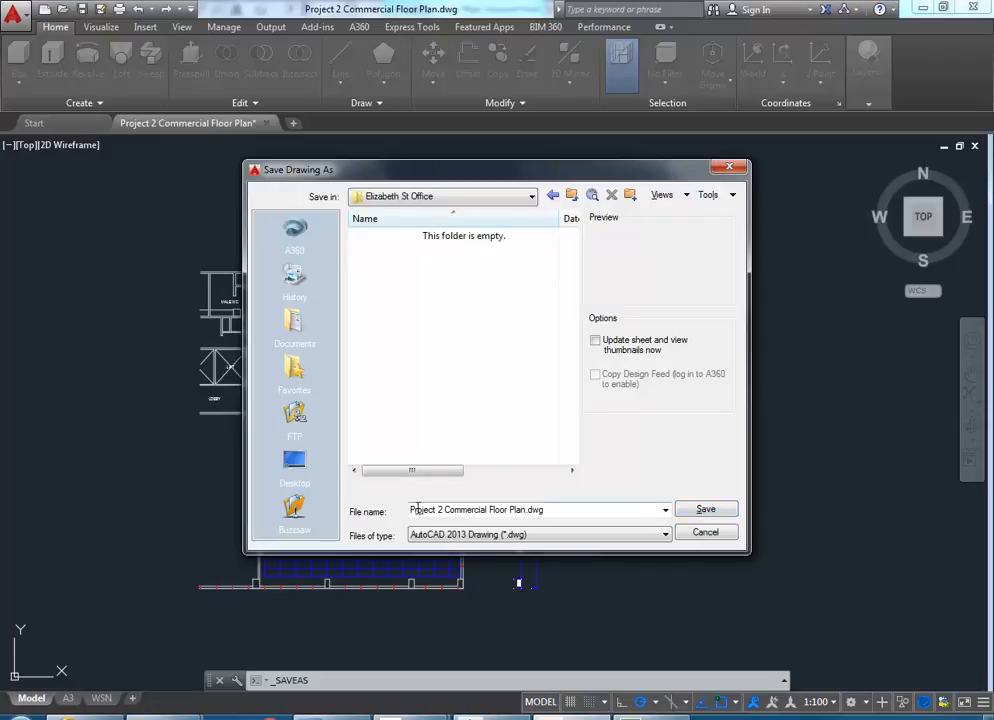
left_click(705, 510)
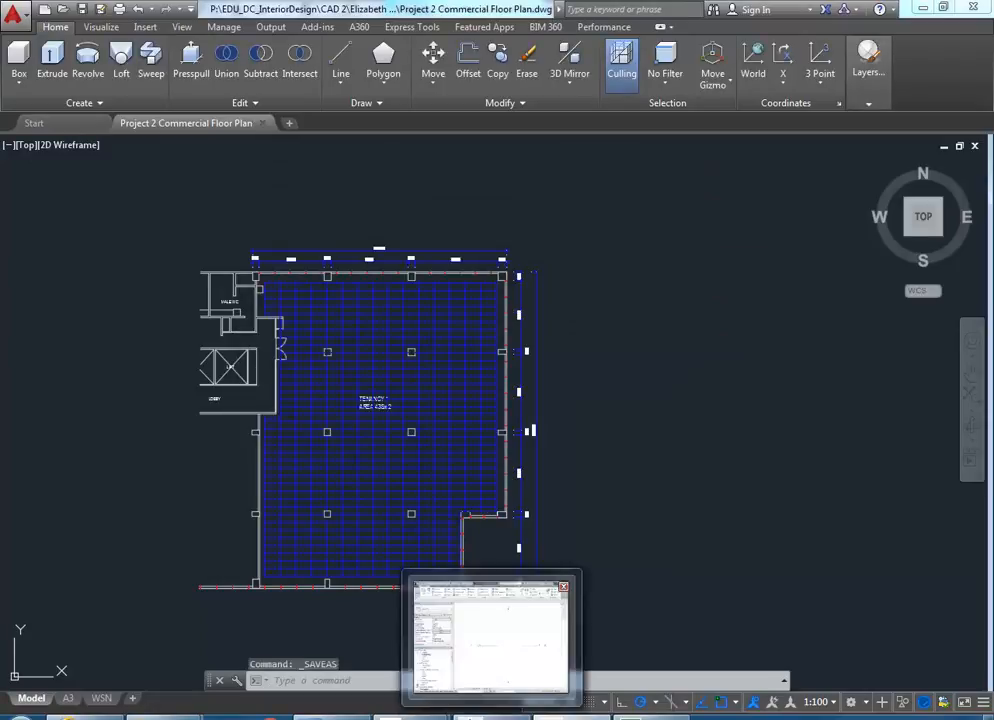
- Switch to Revit and duplicate the Ground Floor plan view with detailing
left_click(490, 640)
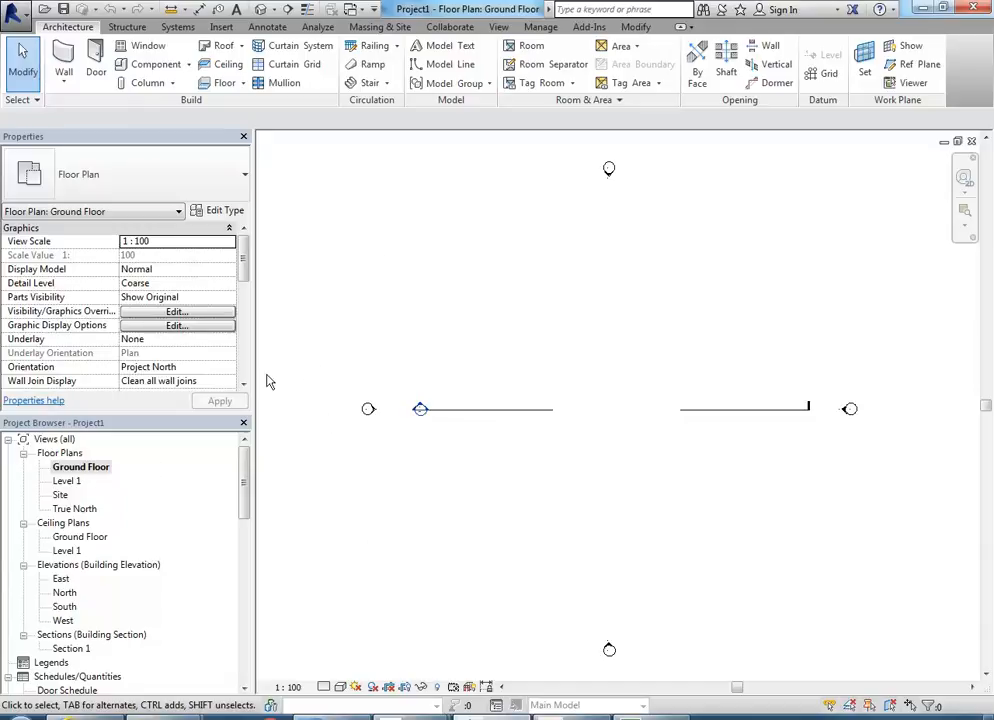
right_click(80, 469)
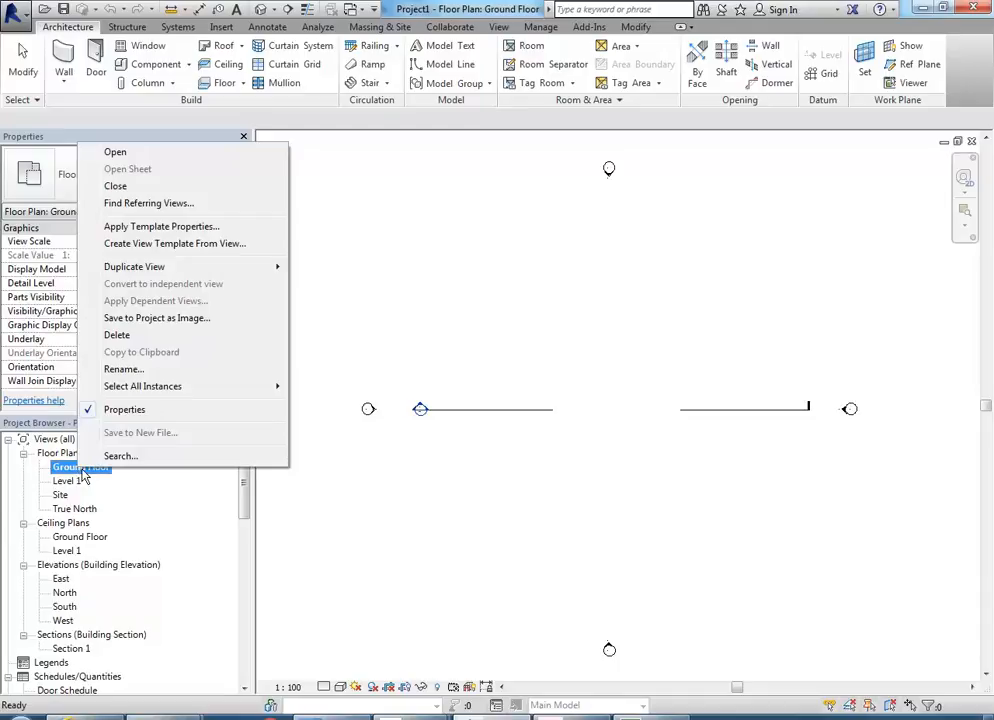
mouse_move(157, 270)
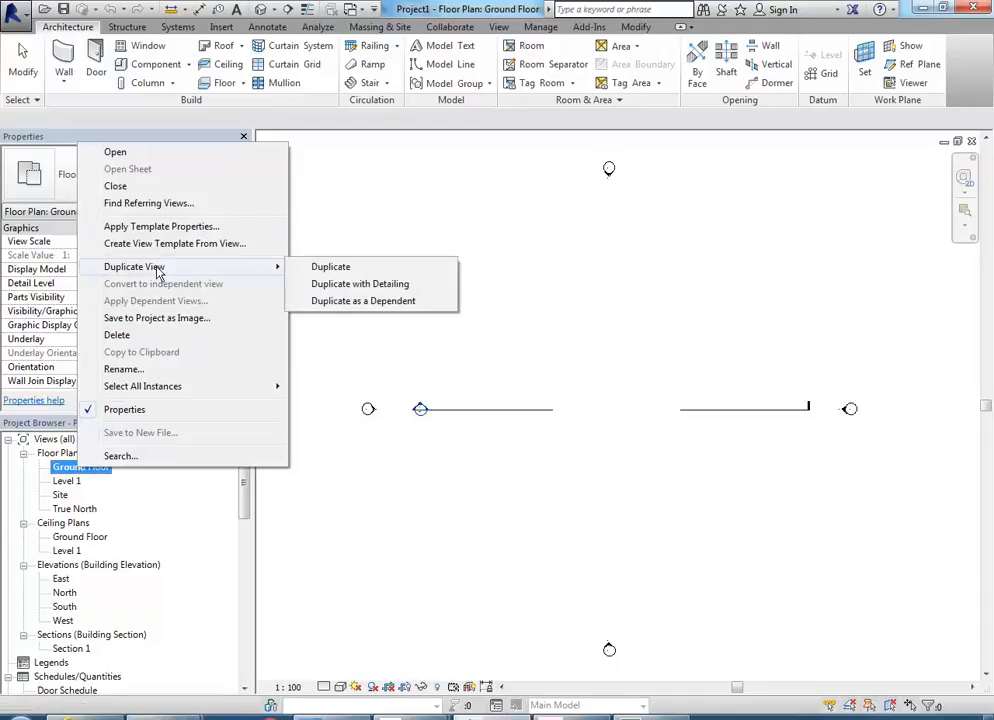
right_click(61, 470)
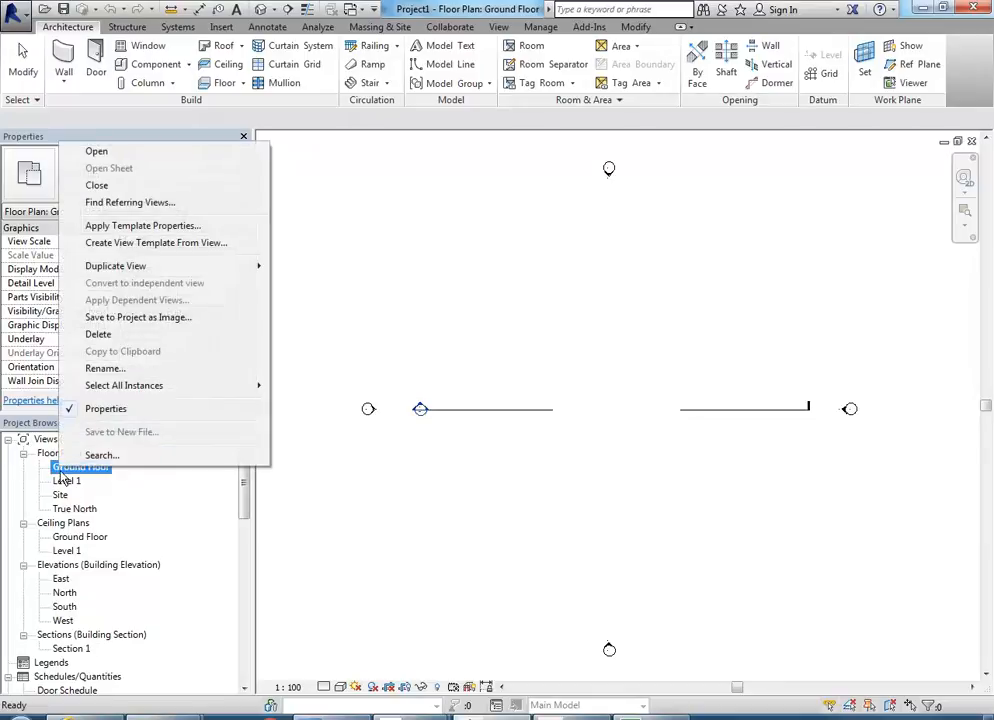
mouse_move(128, 267)
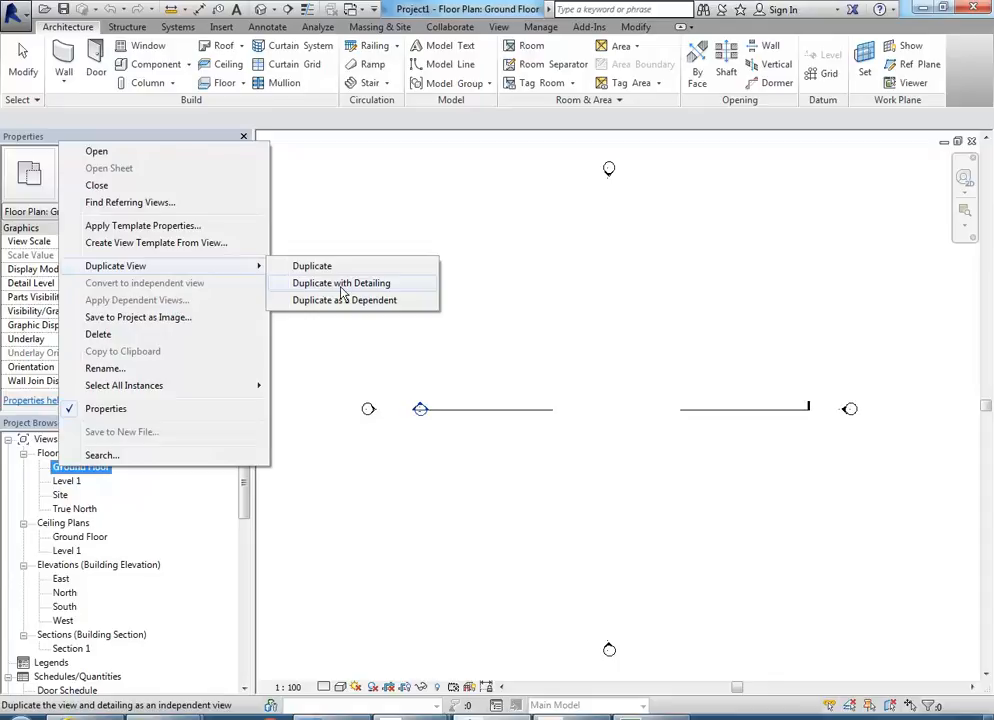
left_click(341, 284)
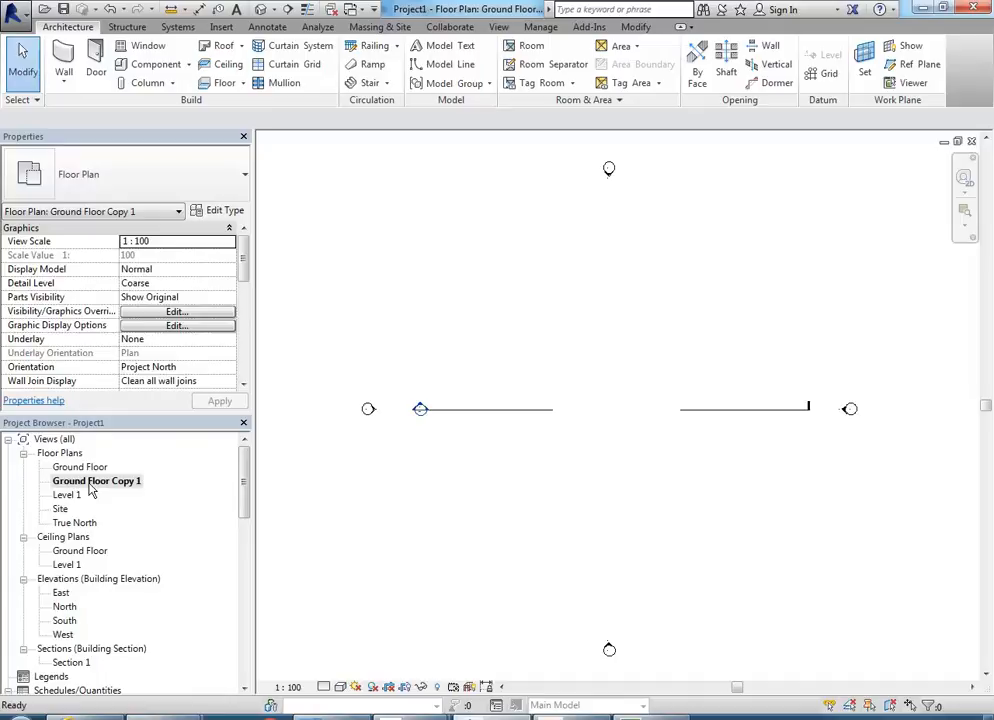
- Rename the duplicated floor plan view to Ground Floor Dwg
right_click(100, 483)
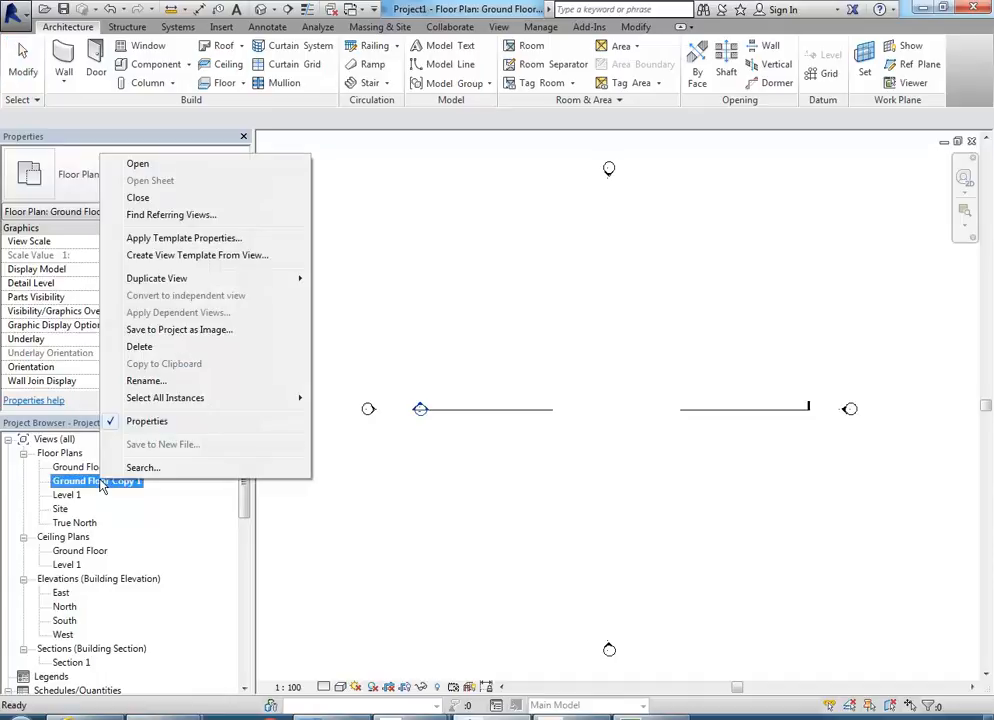
left_click(146, 380)
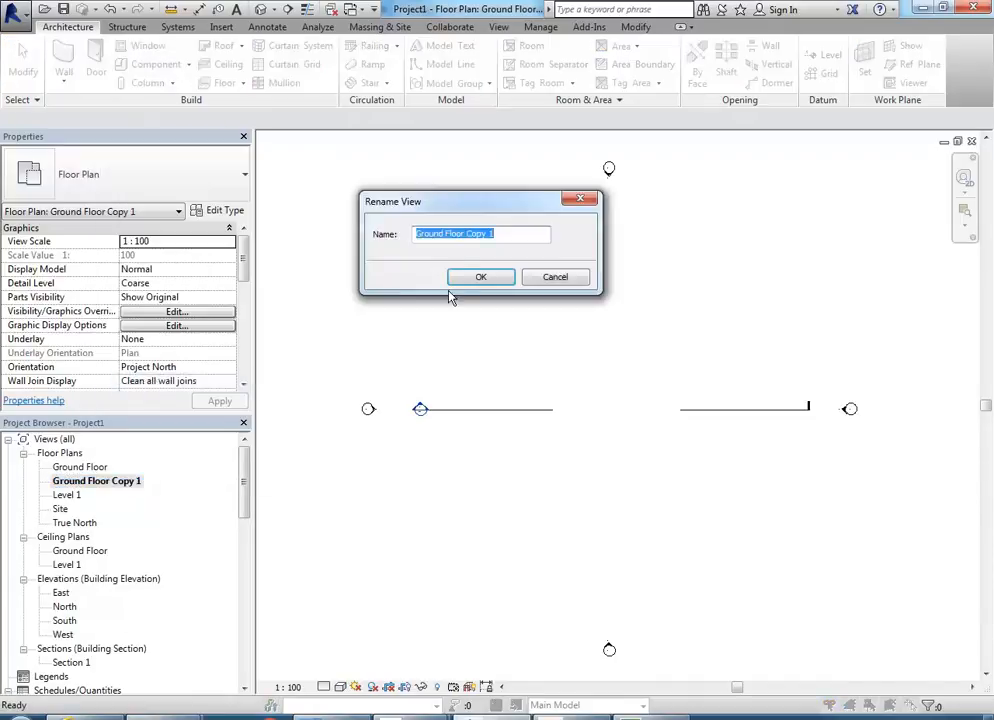
left_click_drag(465, 233, 550, 237)
type("D")
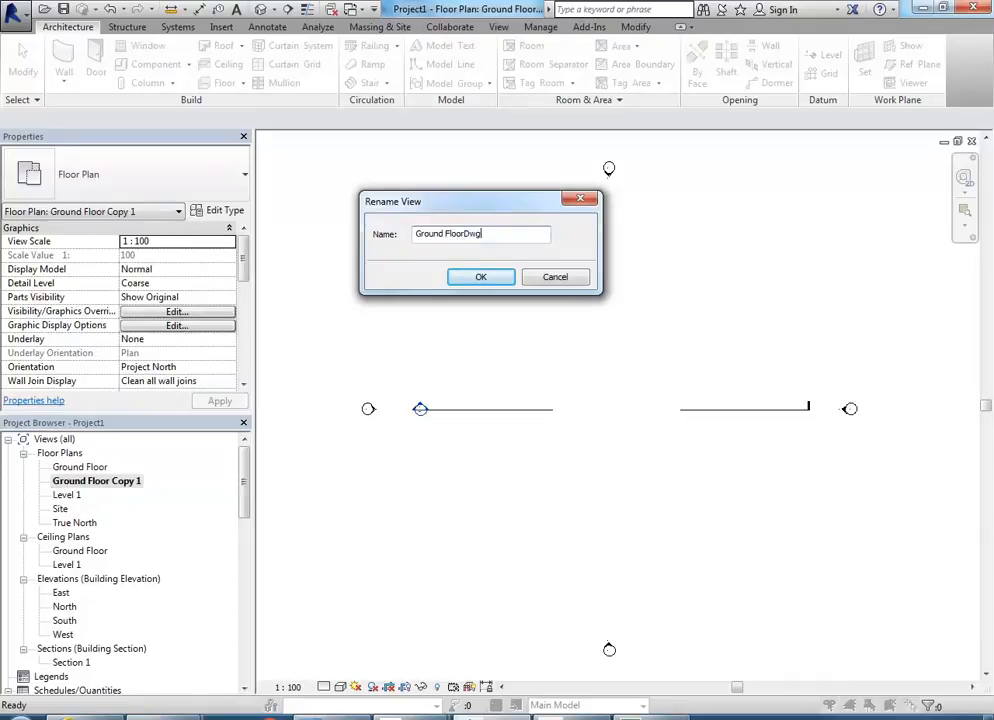
type("wg")
left_click(466, 233)
left_click(482, 279)
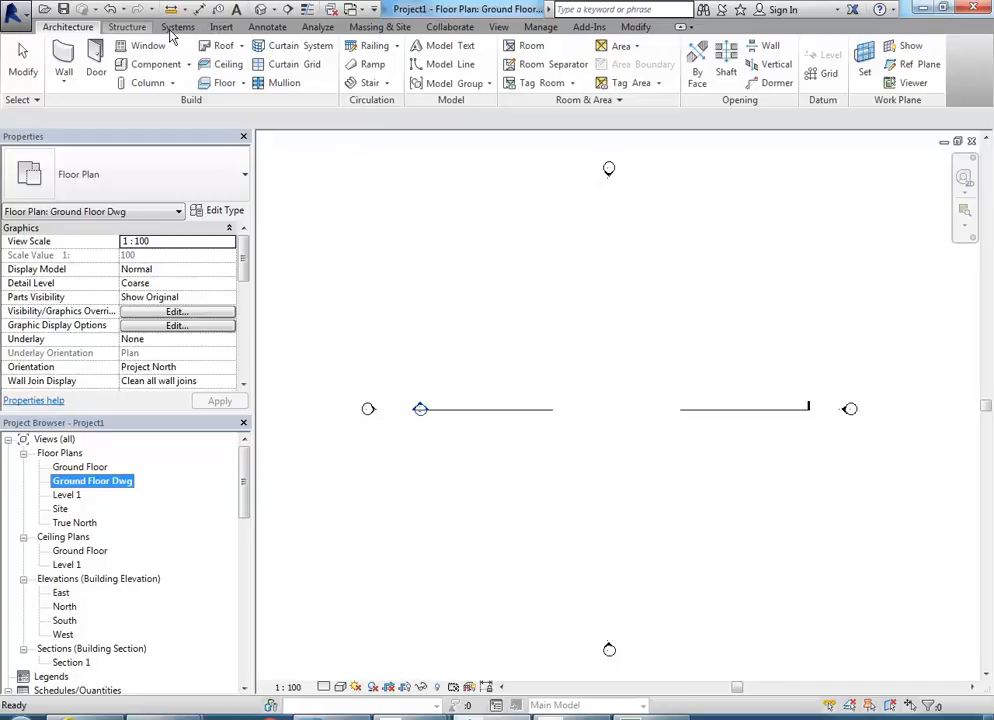
- Start a CAD import and choose Project 2 Commercial Floor Plan.dwg from CAD 2 > Elizabeth St Office on StudentResources (P:)
left_click(222, 27)
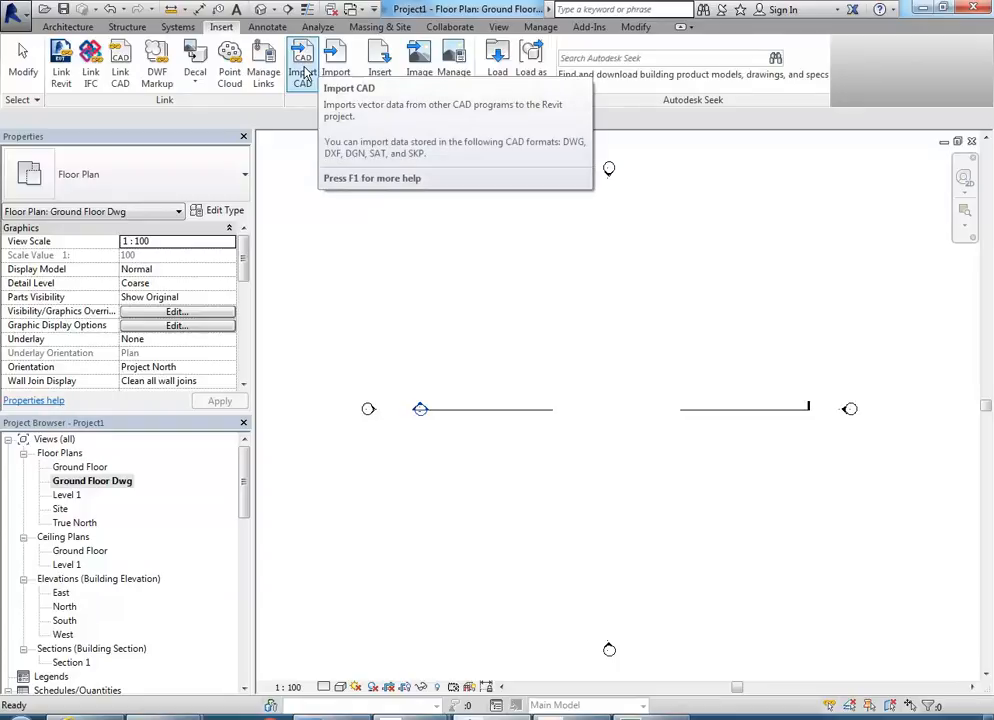
left_click(305, 74)
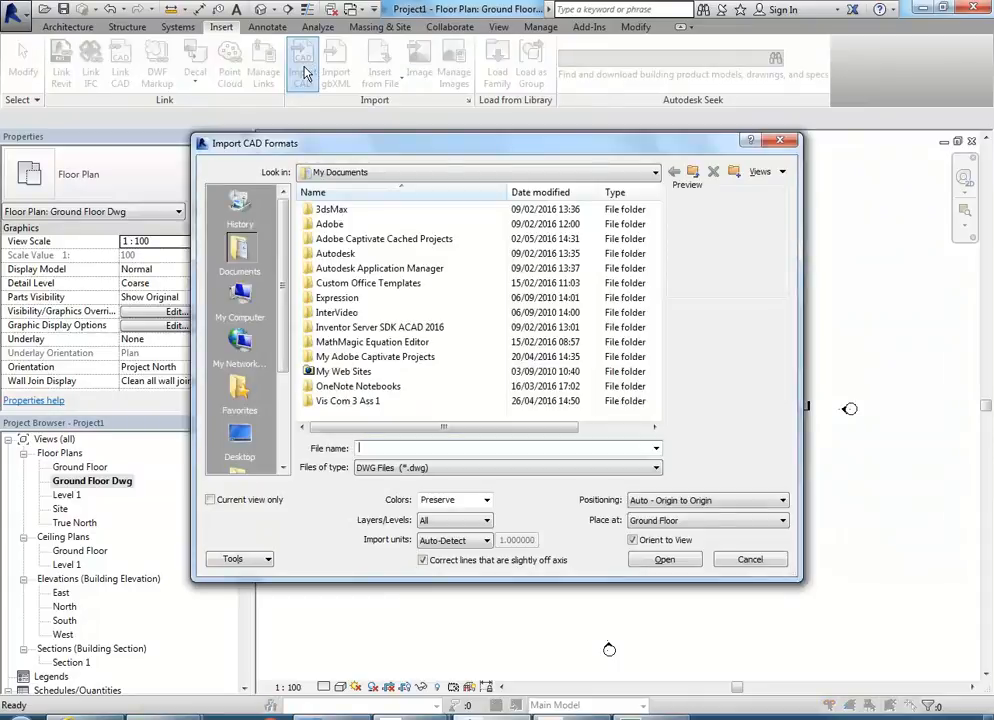
left_click(355, 173)
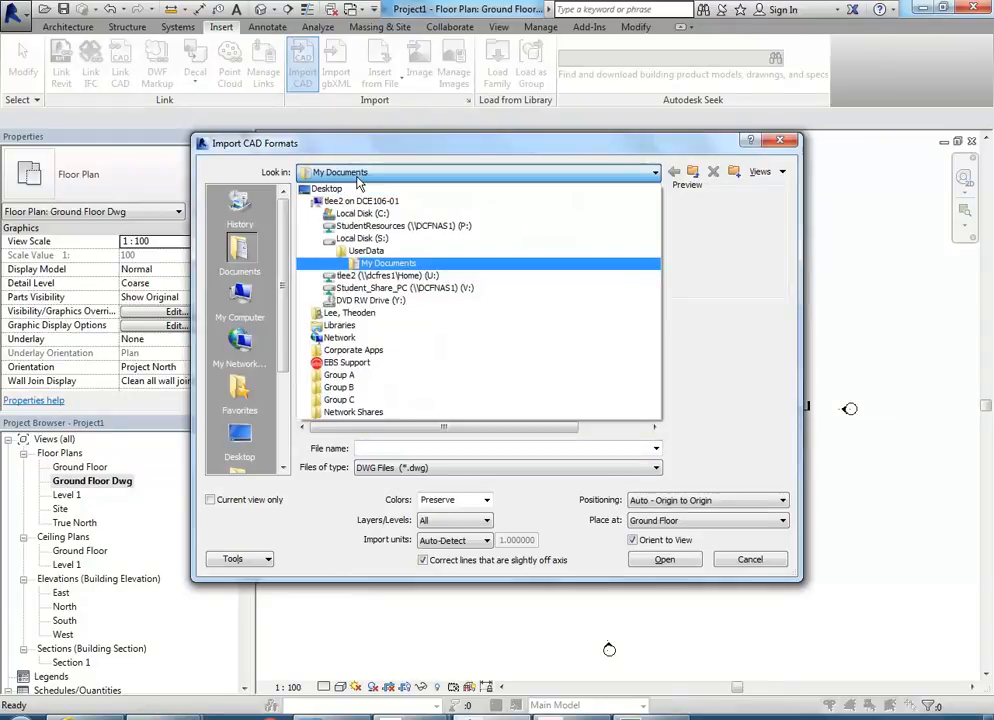
left_click(380, 225)
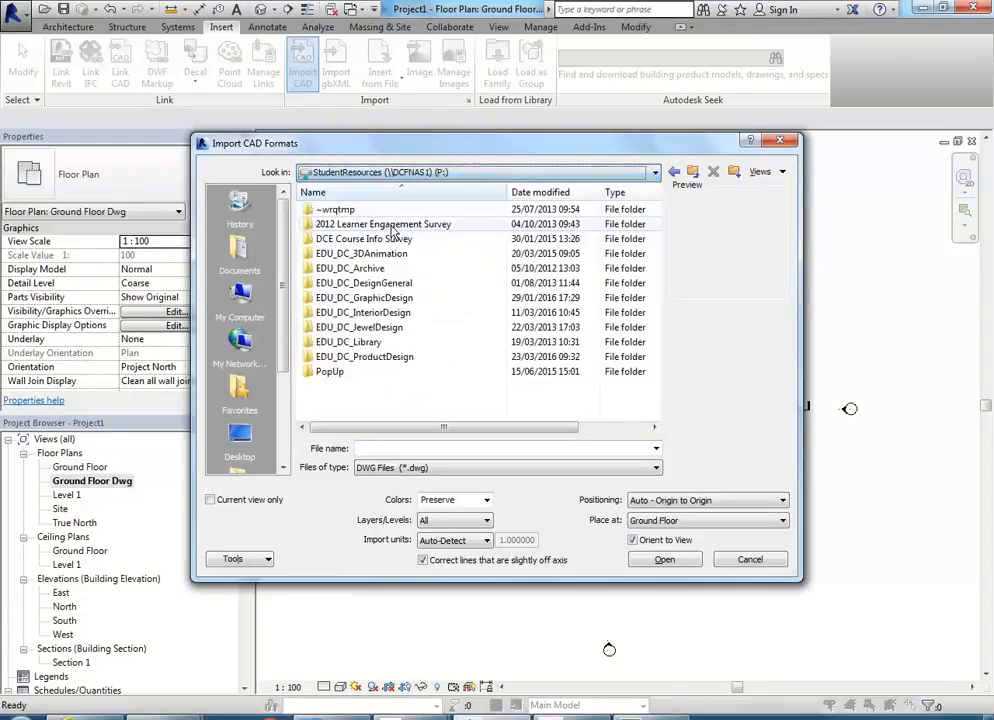
double_click(358, 313)
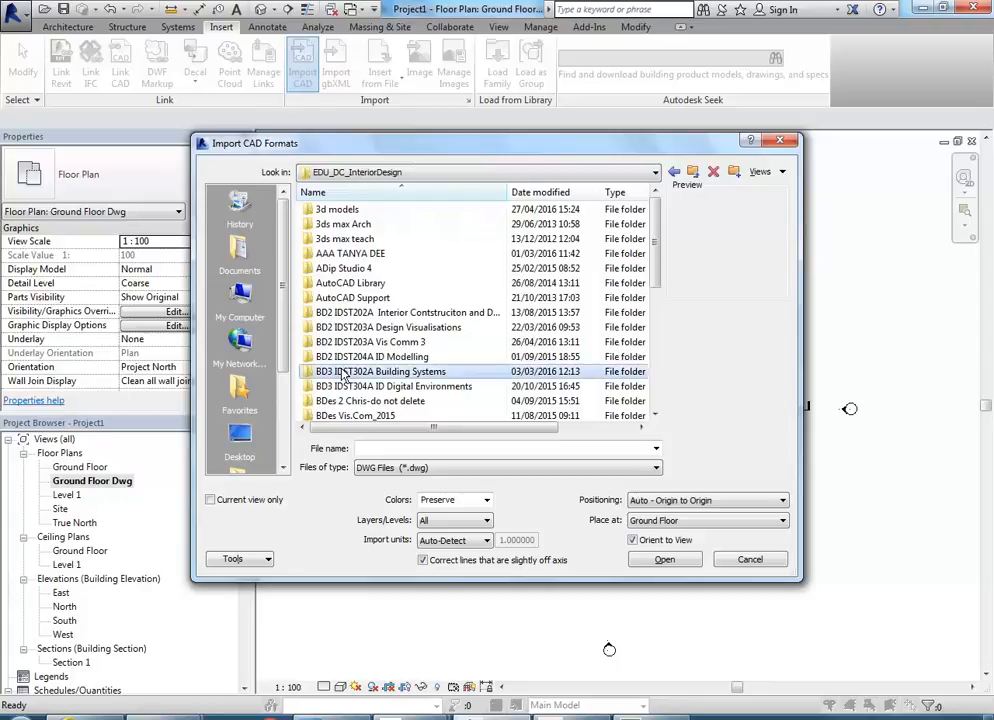
scroll(342, 374, "down", 2)
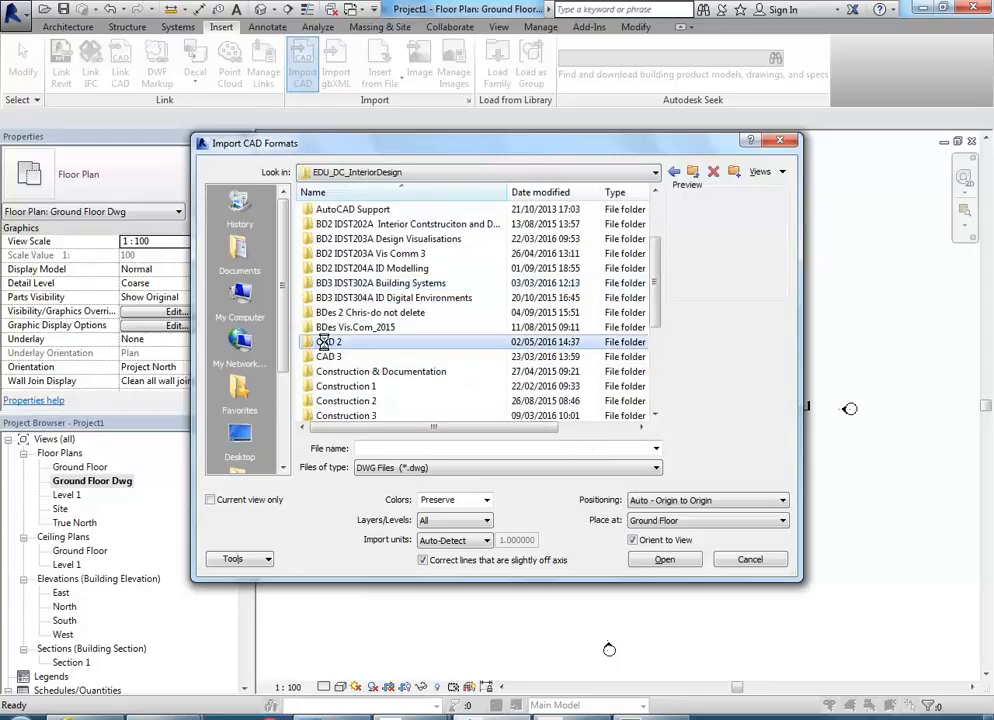
double_click(324, 346)
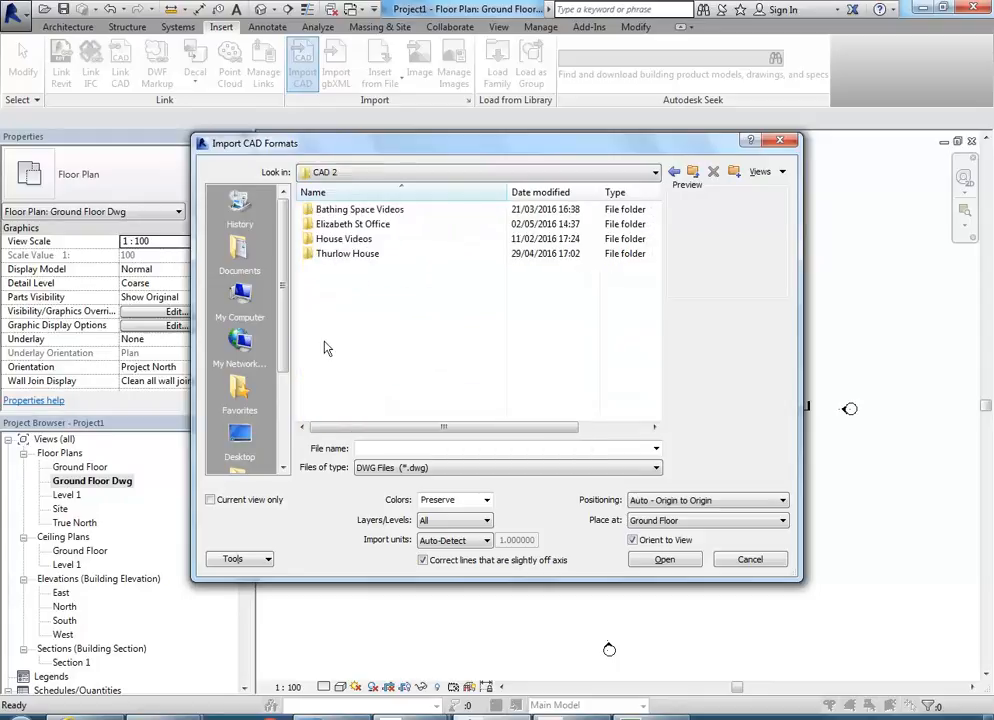
double_click(333, 224)
left_click(337, 212)
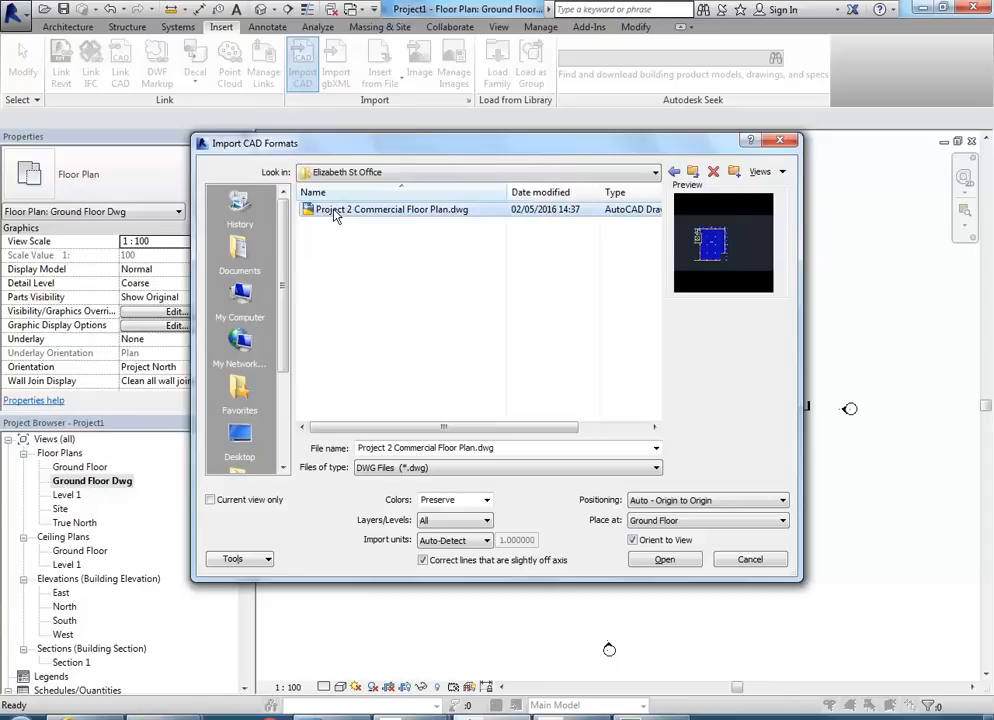
- Limit the CAD import to the current view only and set its import units to millimeter
left_click(211, 500)
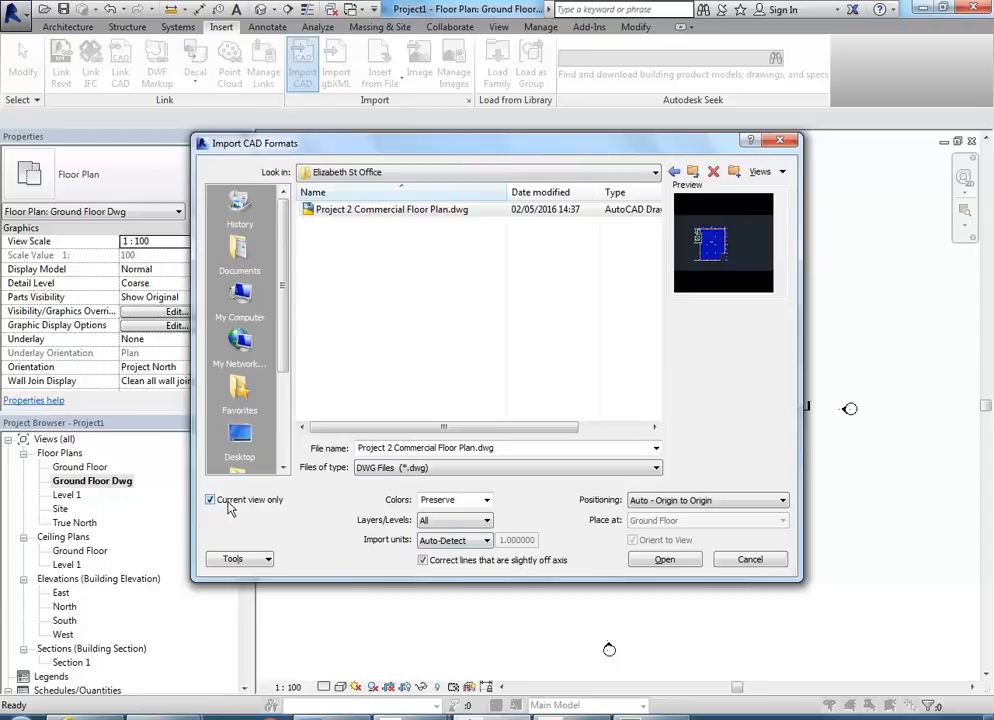
left_click(447, 540)
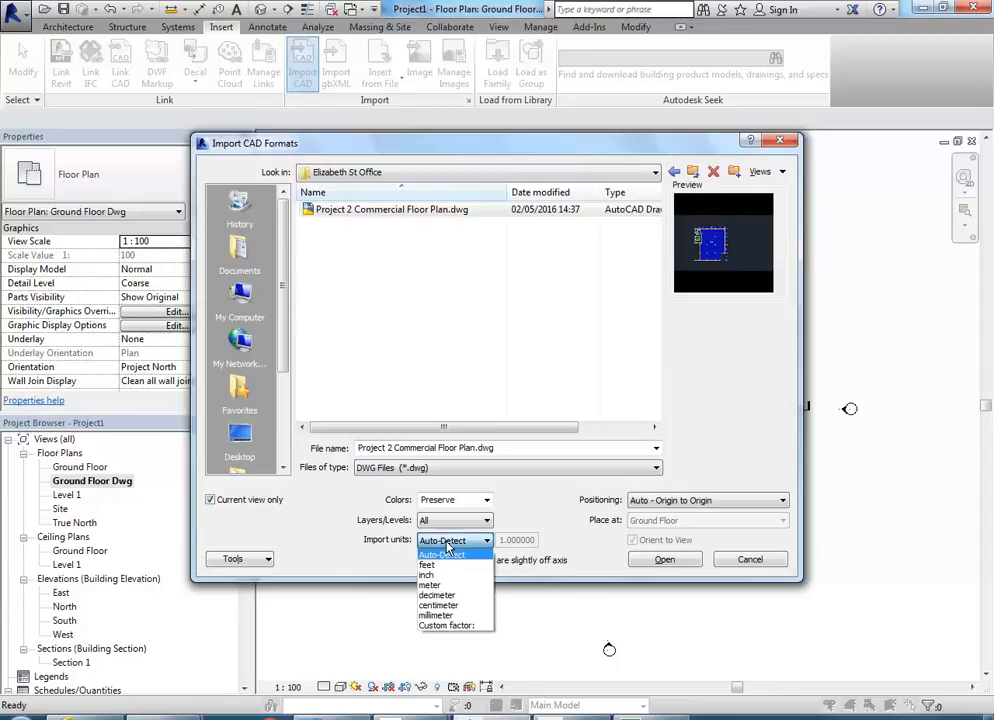
left_click(438, 615)
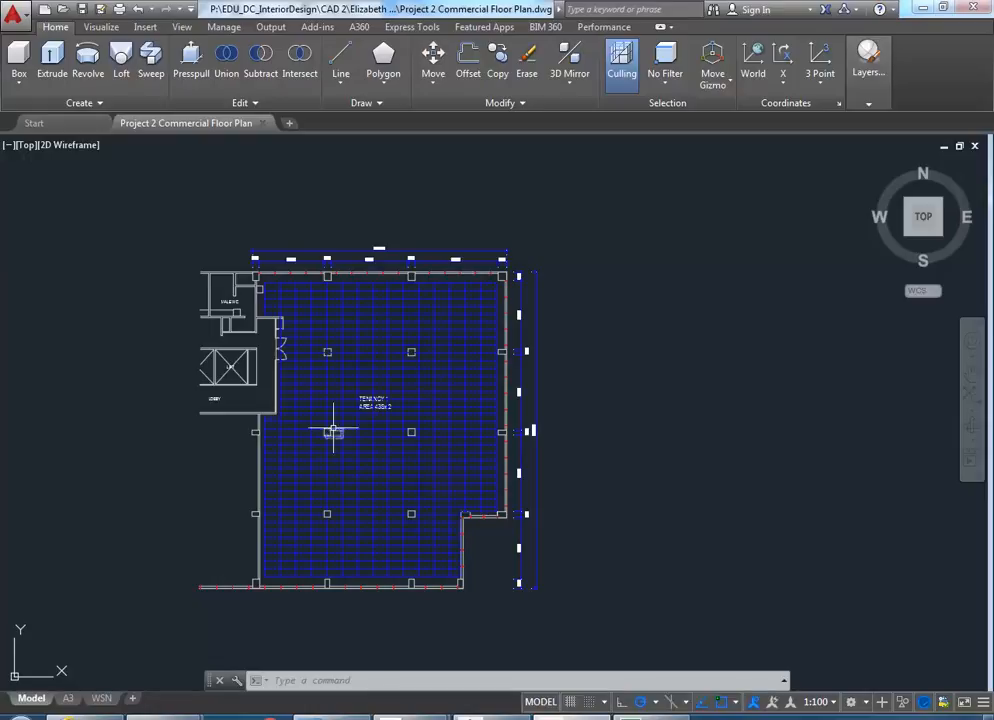
- Switch to AutoCAD and measure the vertical spacing of the blue ceiling grid beside the west wall
scroll(323, 434, "up", 5)
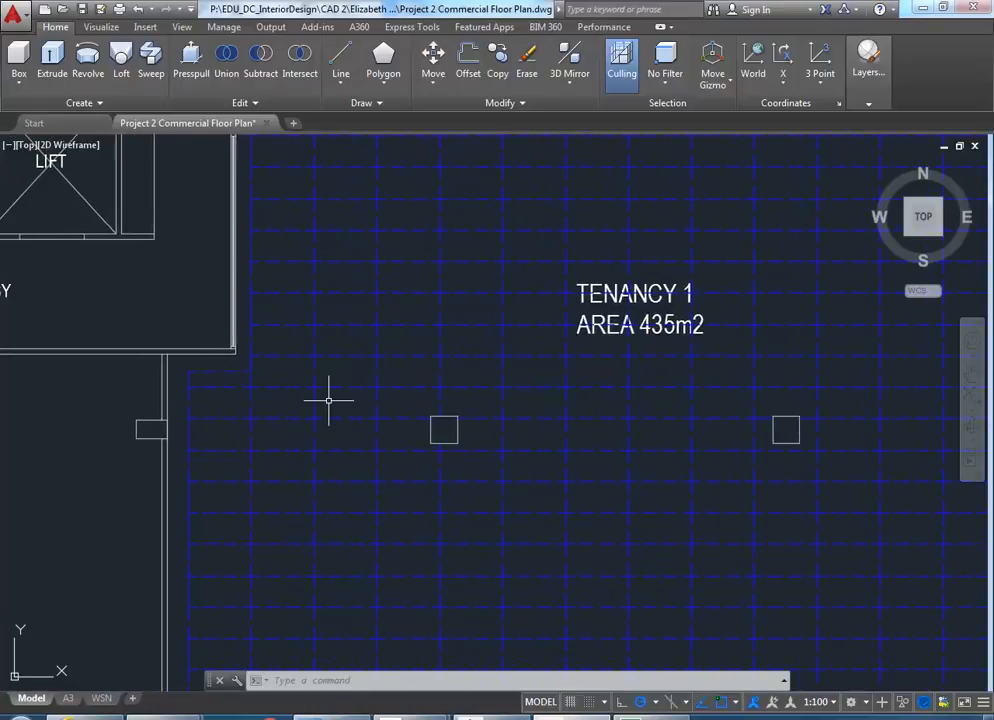
type("dist")
key("Return")
left_click(197, 450)
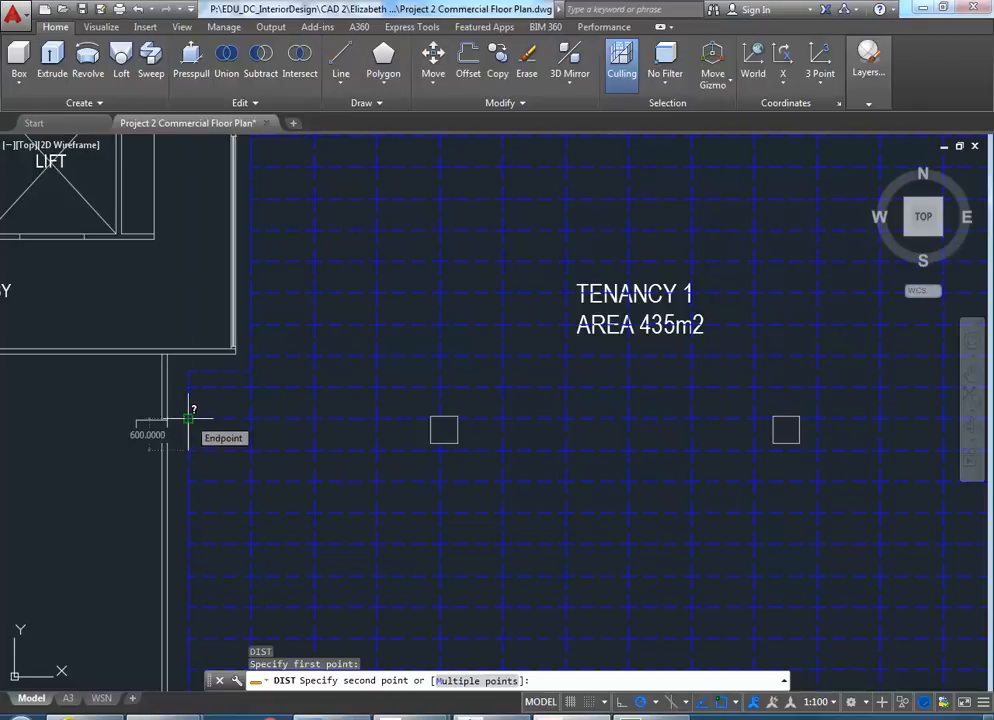
left_click(190, 419)
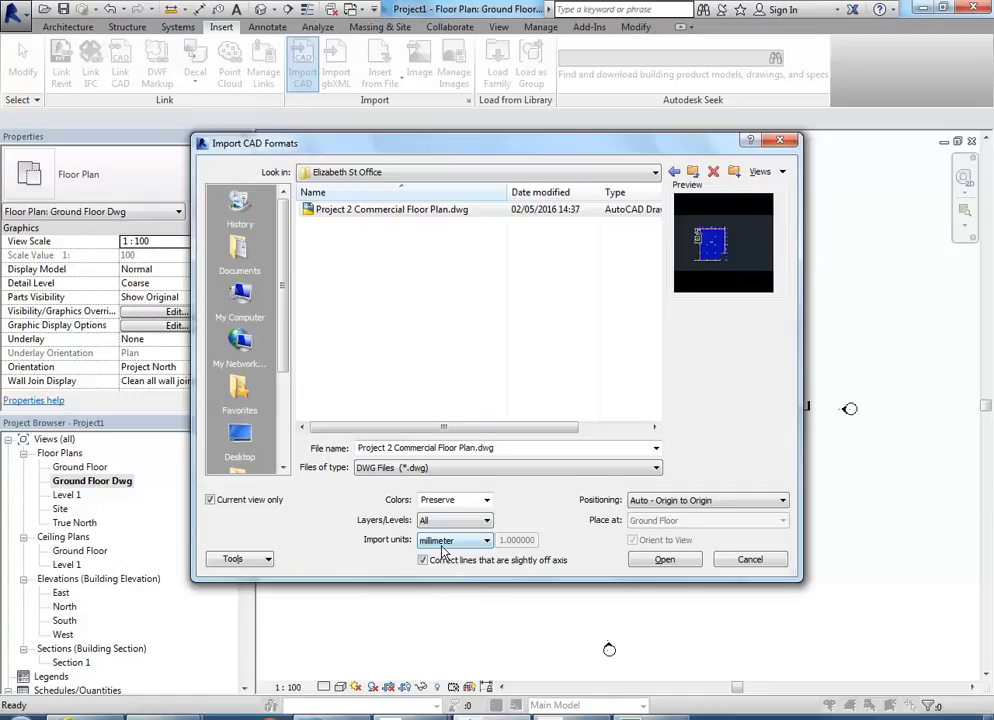
- Run the import of Project 2 Commercial Floor Plan.dwg in Revit with Auto - Origin to Origin positioning and wait for it to respond
left_click(664, 560)
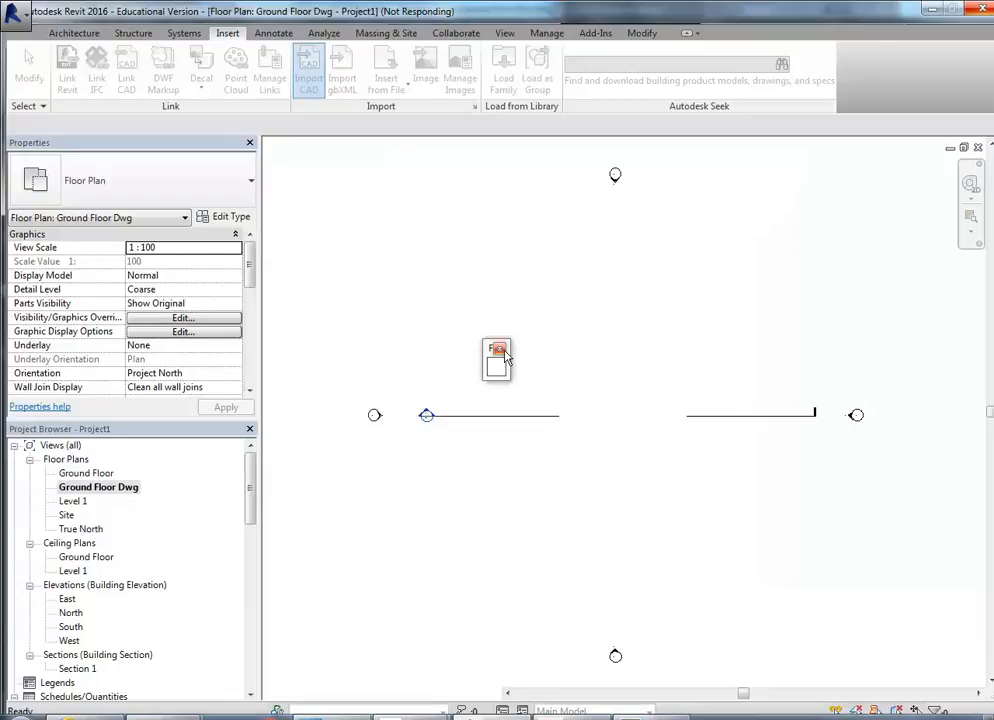
left_click(501, 350)
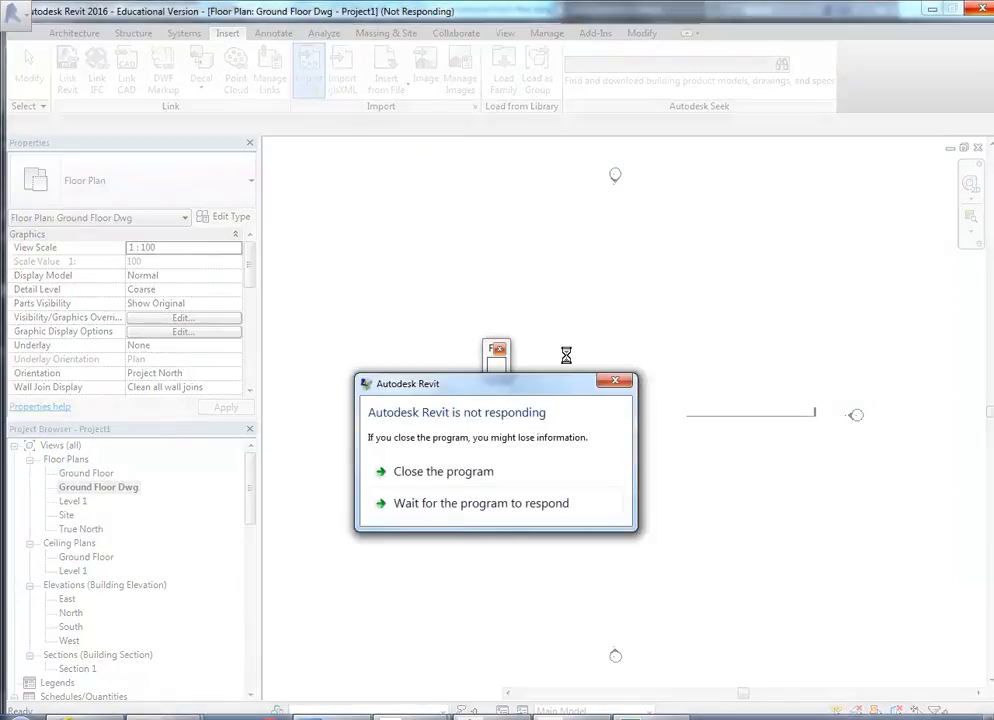
left_click(504, 505)
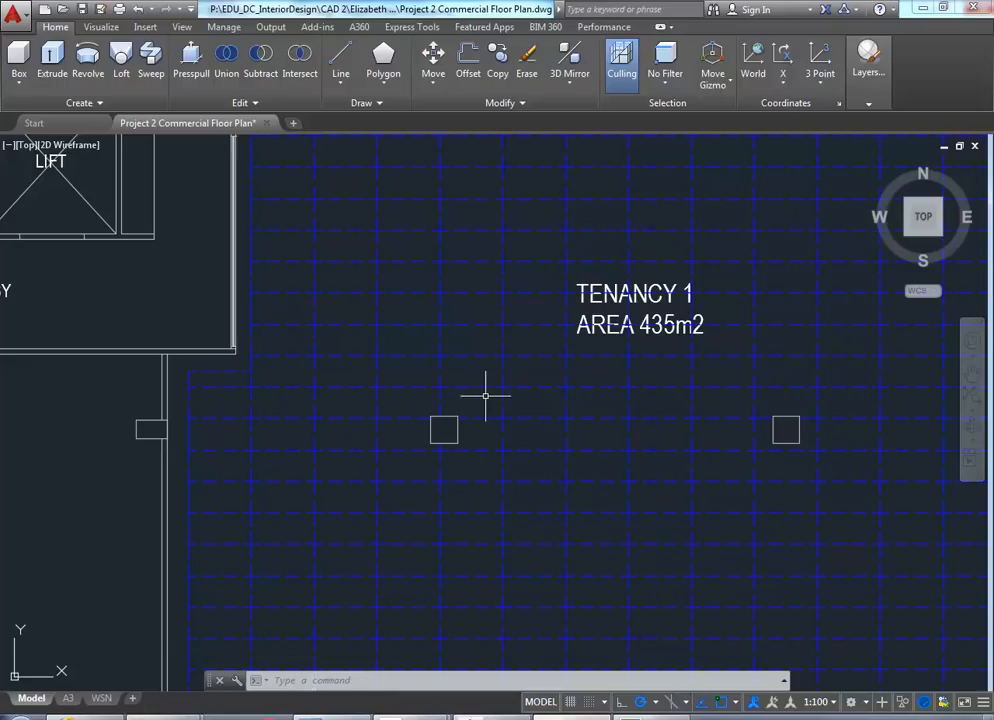
- Switch to AutoCAD and examine the ceiling grid, the columns and the outer walls around Tenancy 1
scroll(444, 359, "down", 3)
middle_click_drag(444, 359, 452, 359)
scroll(452, 359, "up", 10)
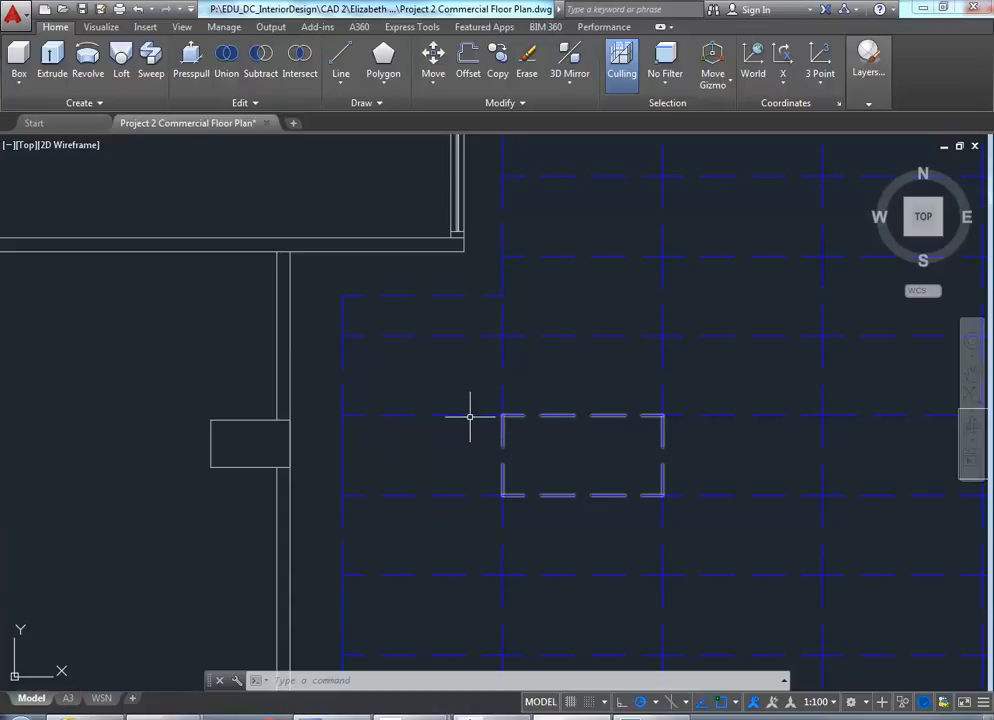
scroll(346, 366, "down", 5)
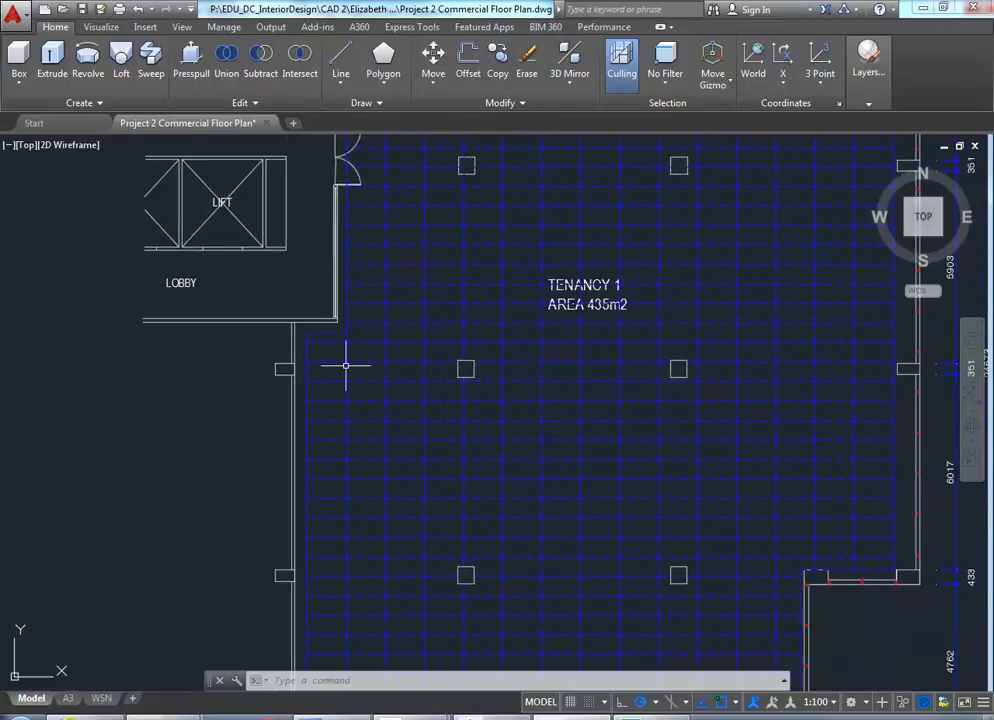
scroll(344, 366, "down", 3)
scroll(343, 547, "up", 4)
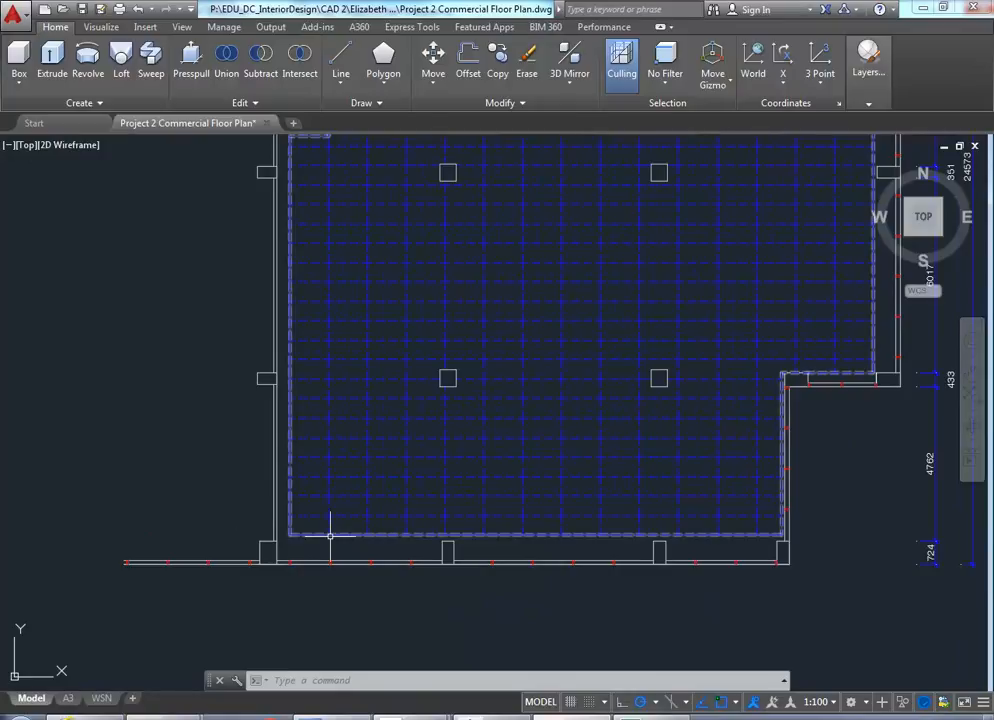
mouse_move(390, 514)
middle_mouse_down()
mouse_move(299, 549)
mouse_move(337, 526)
middle_mouse_up()
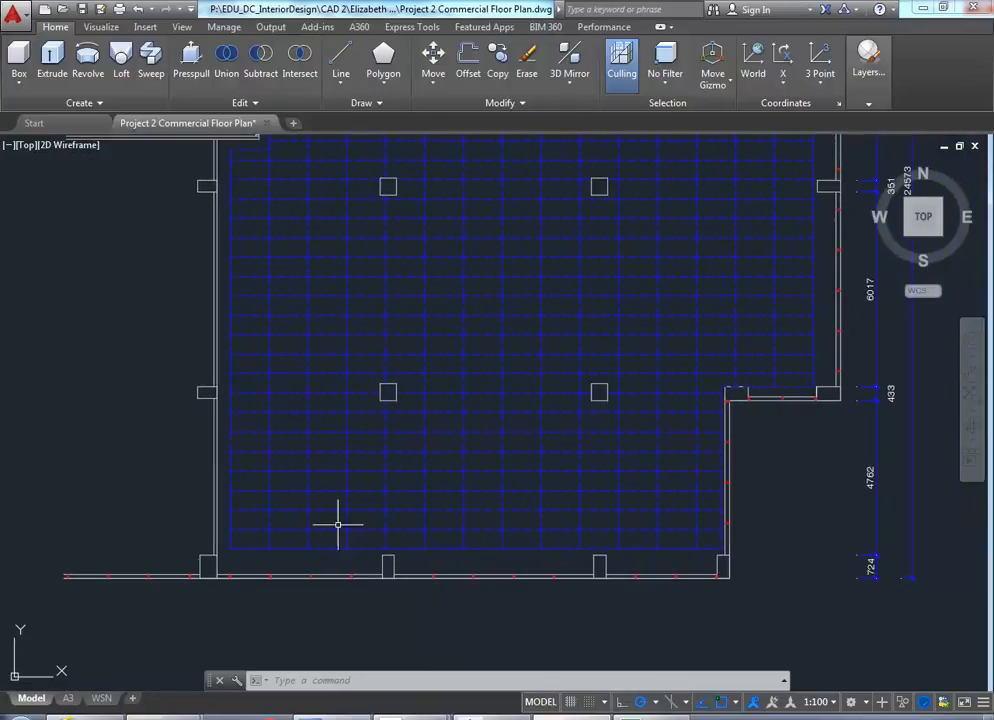
scroll(205, 582, "up", 2)
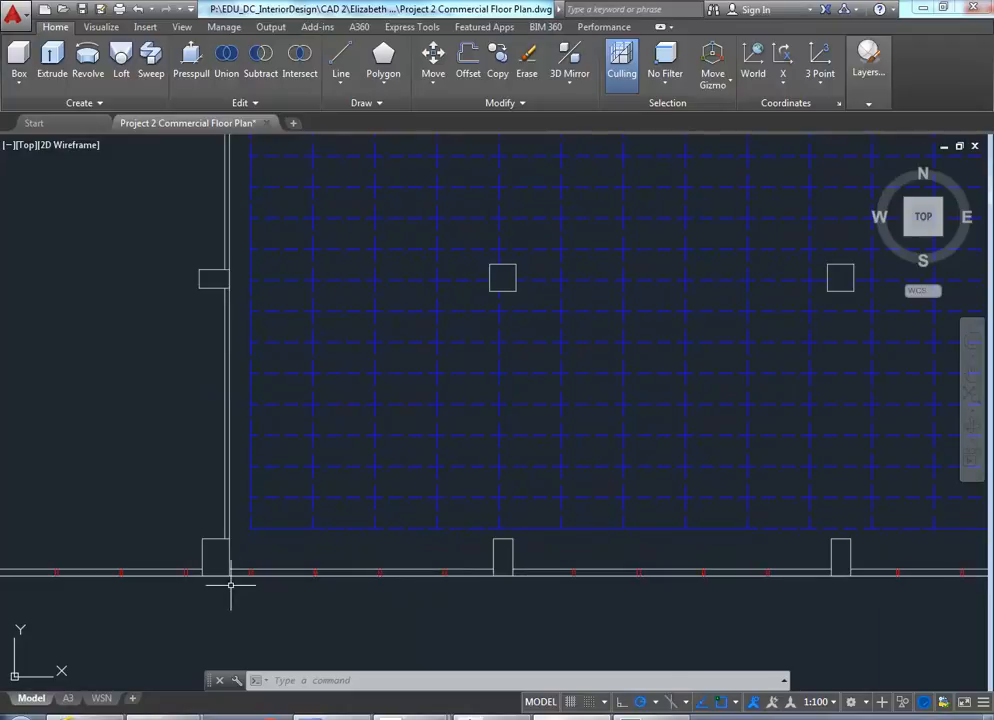
- Measure the distance between two neighbouring red window mullions along the south wall near the southwest column
middle_click_drag(257, 591, 198, 525)
scroll(198, 525, "up", 3)
scroll(350, 538, "down", 4)
middle_click_drag(350, 538, 392, 590)
middle_click_drag(264, 493, 229, 340)
scroll(287, 541, "up", 8)
middle_click_drag(329, 555, 257, 528)
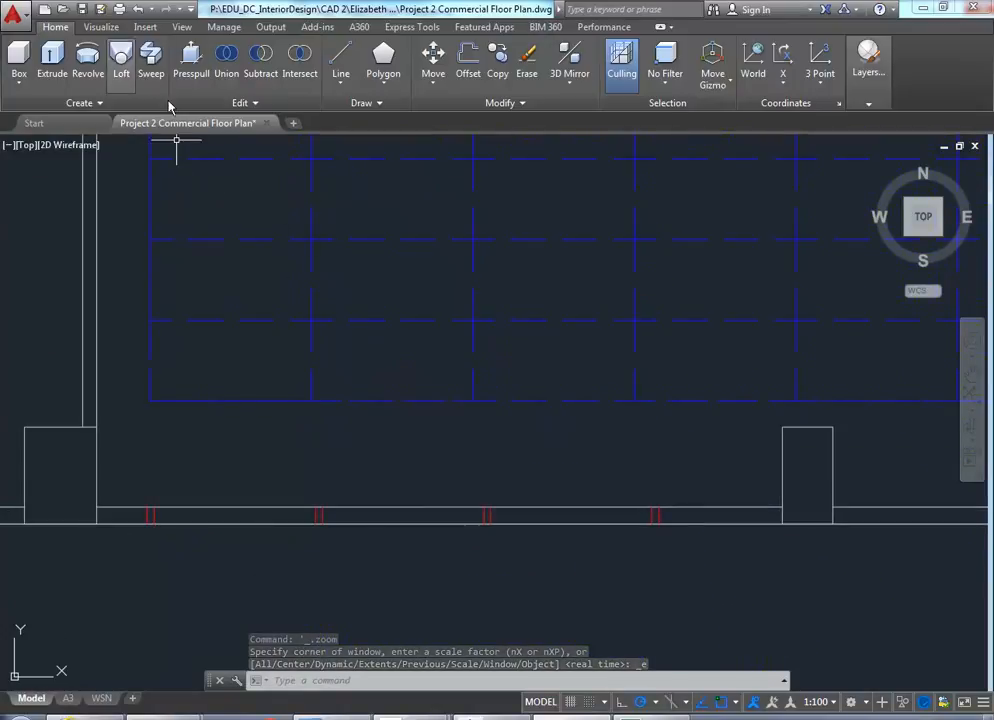
type("ec")
type("i")
key("Return")
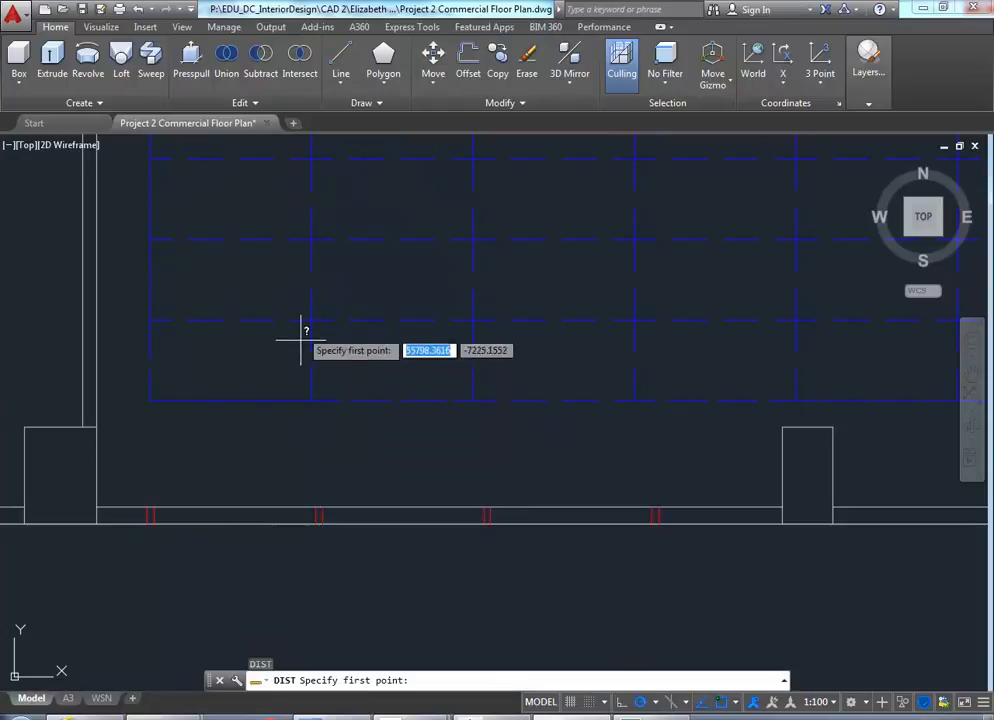
left_click(320, 521)
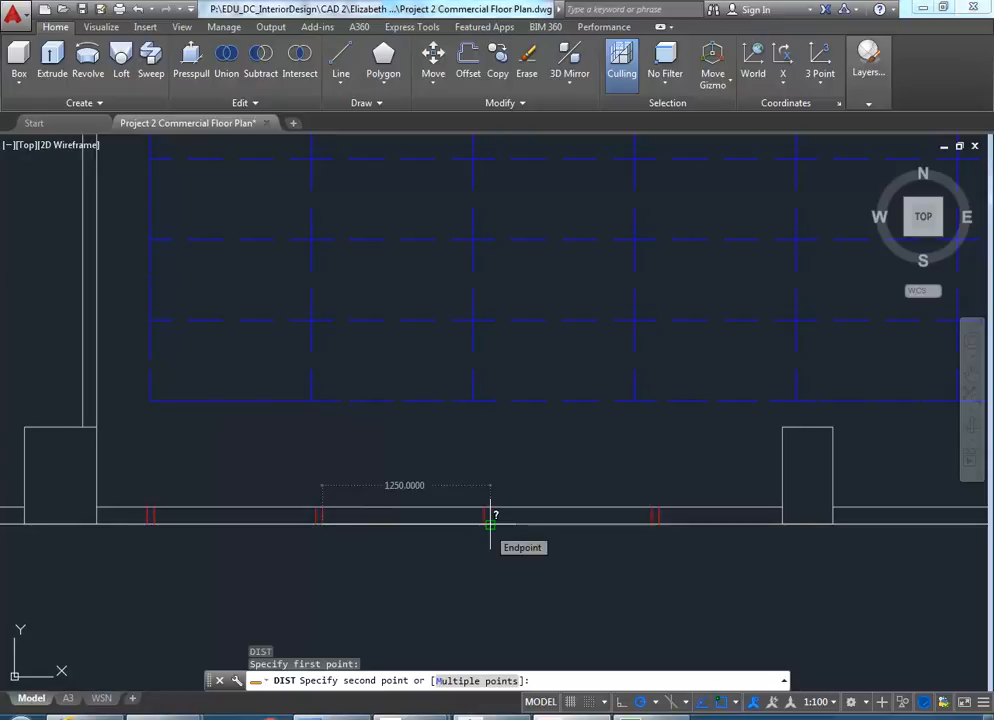
left_click(490, 521)
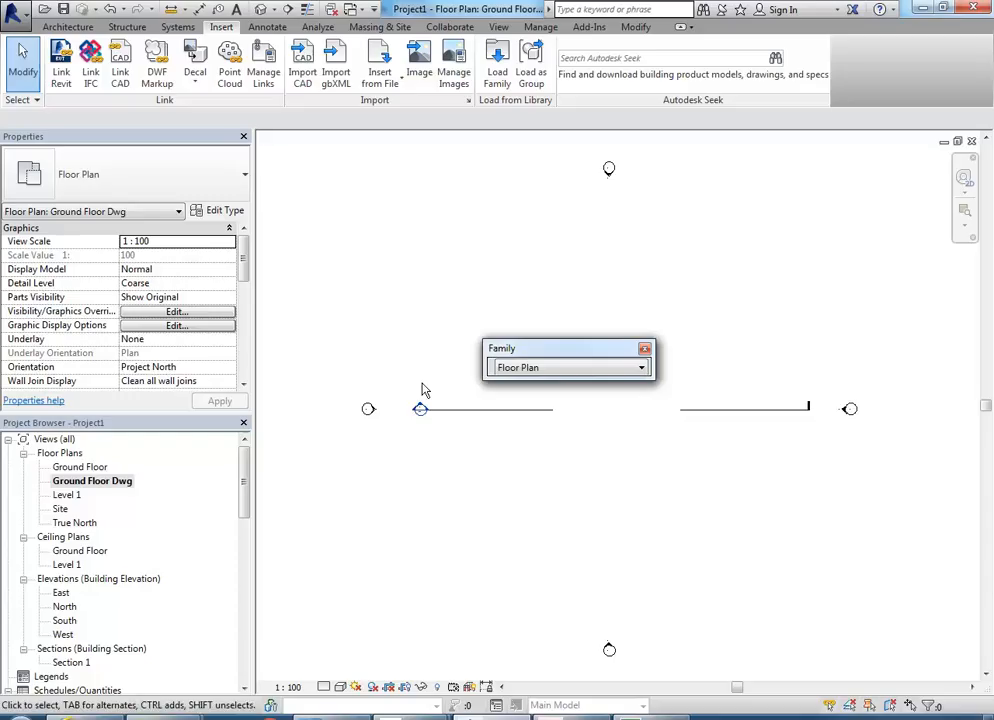
- Switch to Revit, locate the imported floor plan beside the elevation markers and close the floating Family palette
scroll(518, 486, "down", 2)
middle_click_drag(518, 486, 407, 515)
scroll(472, 475, "down", 4)
scroll(407, 515, "up", 1)
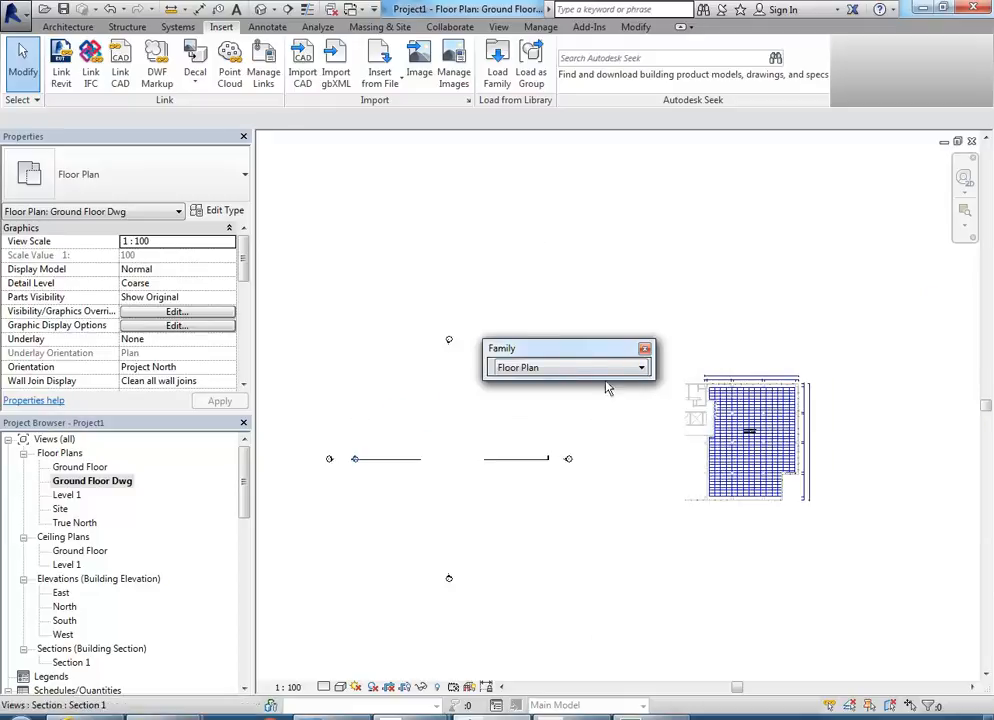
left_click(645, 349)
middle_click_drag(501, 402, 537, 397)
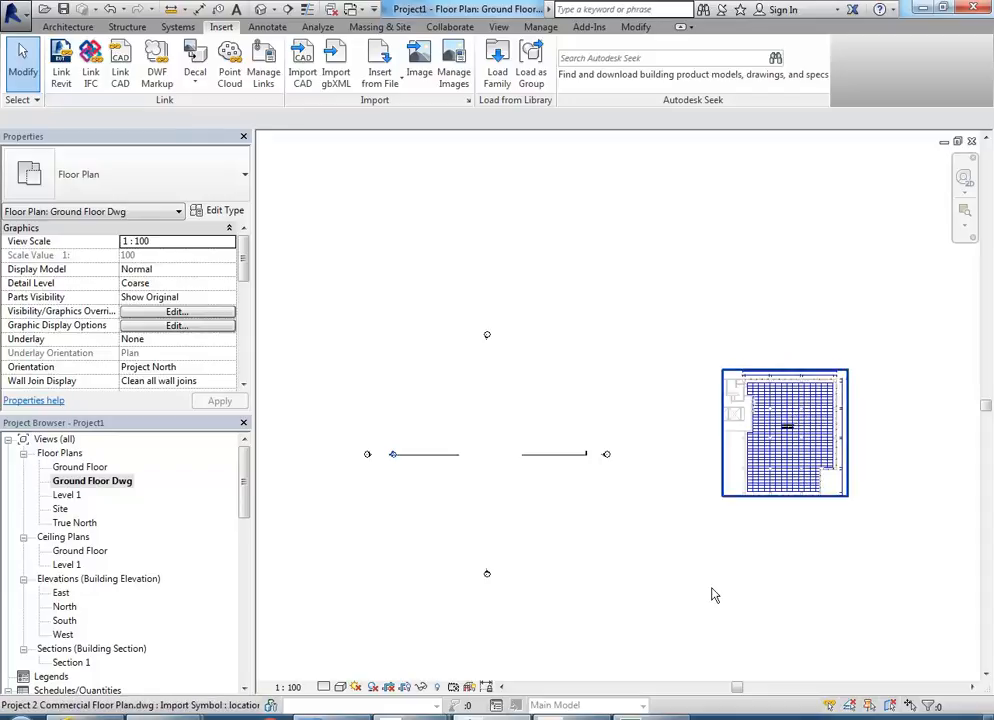
- Unpin the imported floor plan and move it to the centre of the four elevation markers
left_click(762, 431)
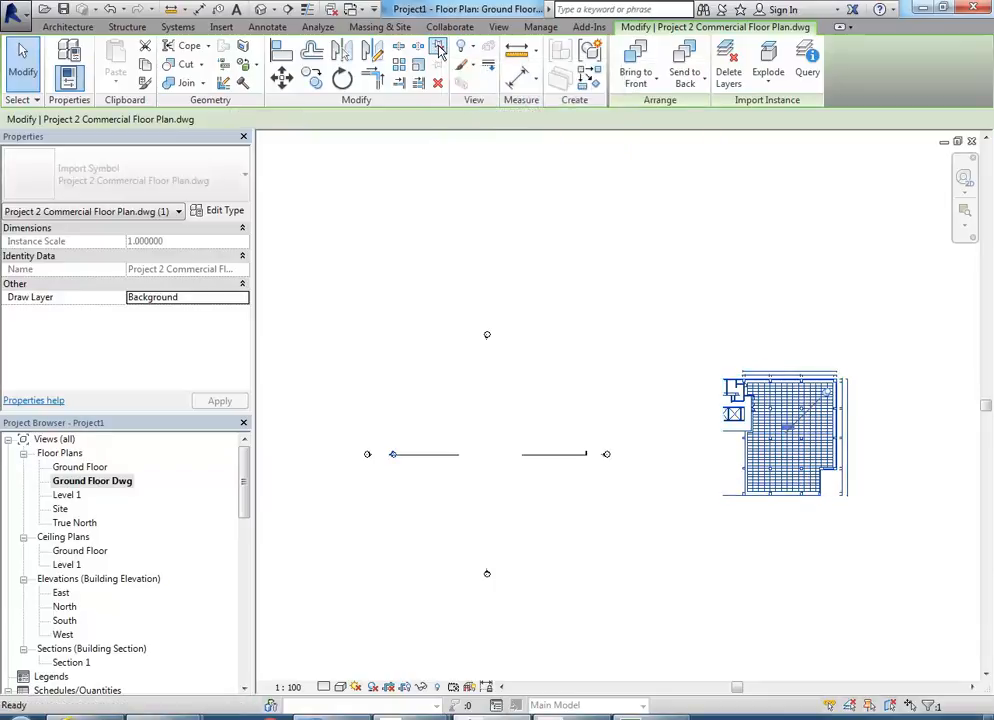
left_click_drag(775, 468, 475, 490)
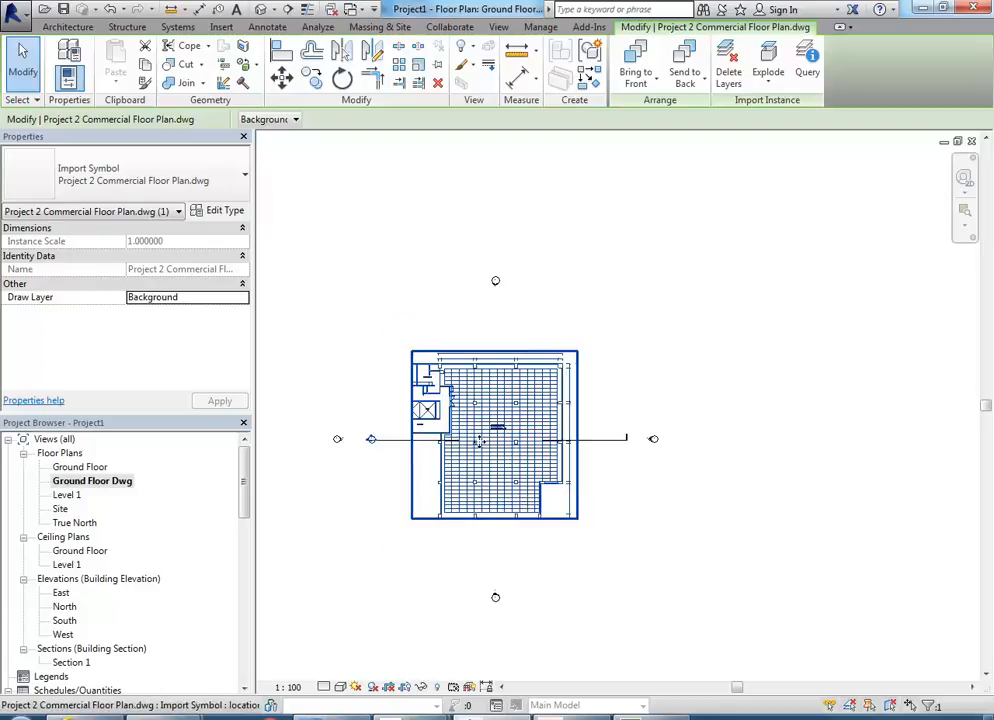
scroll(478, 441, "up", 2)
scroll(478, 441, "down", 2)
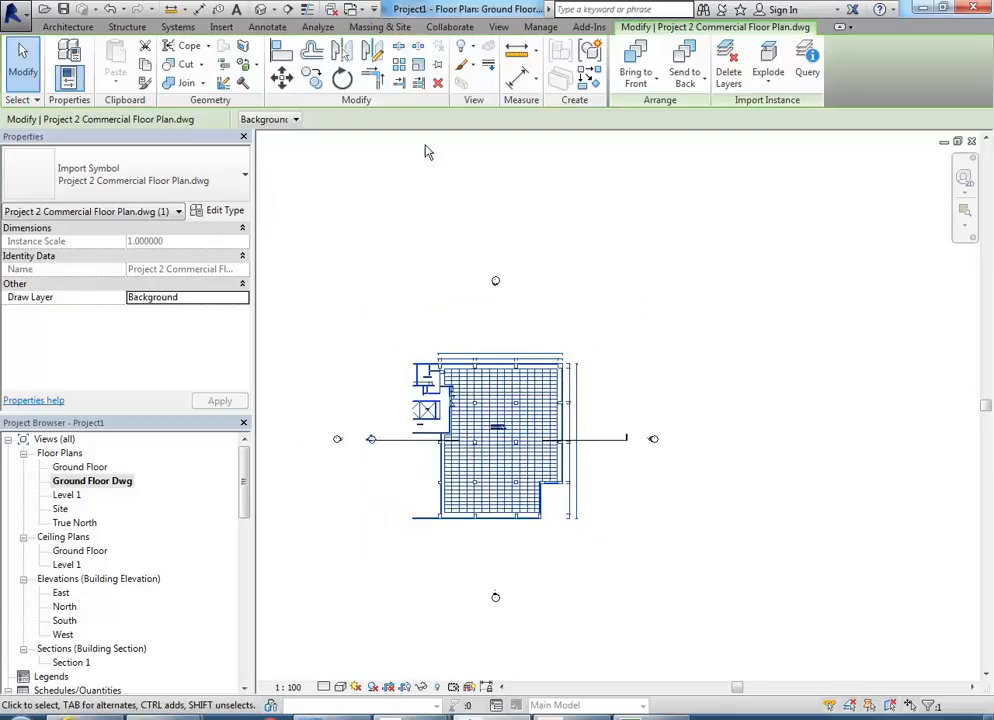
- Pin the imported floor plan in its new position and deselect it
middle_click_drag(477, 393, 471, 355)
scroll(473, 364, "up", 1)
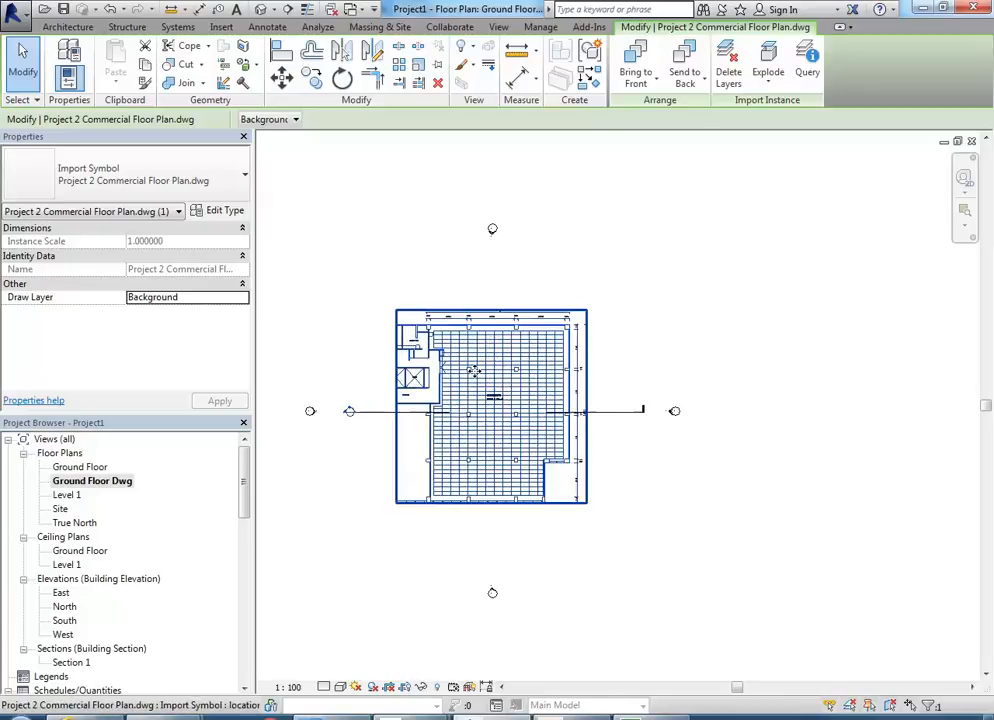
left_click(441, 66)
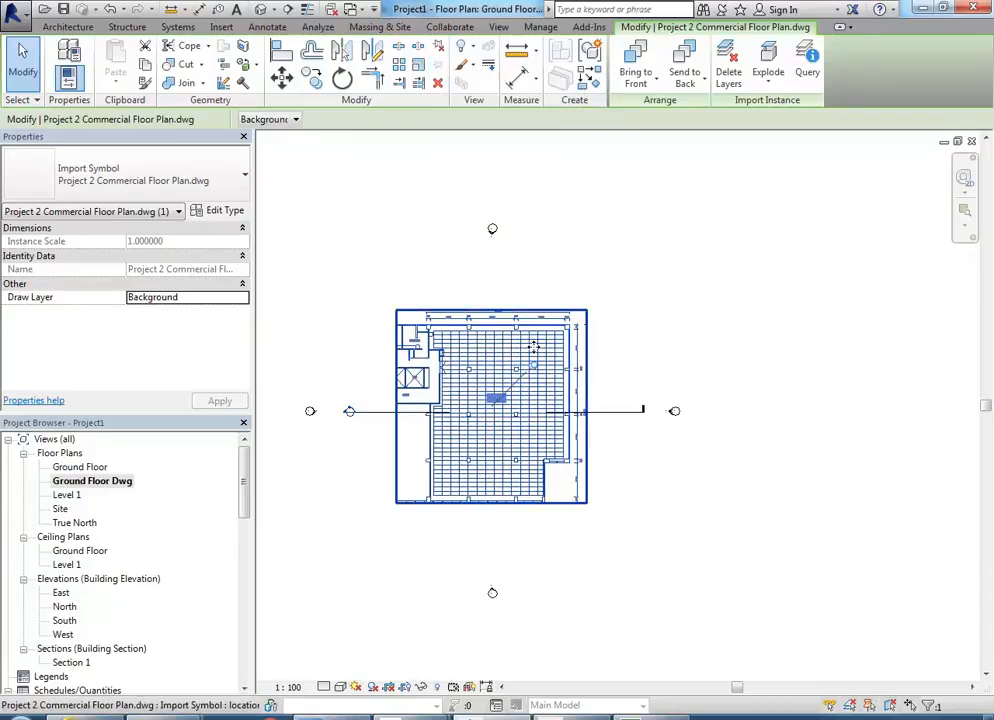
left_click(559, 549)
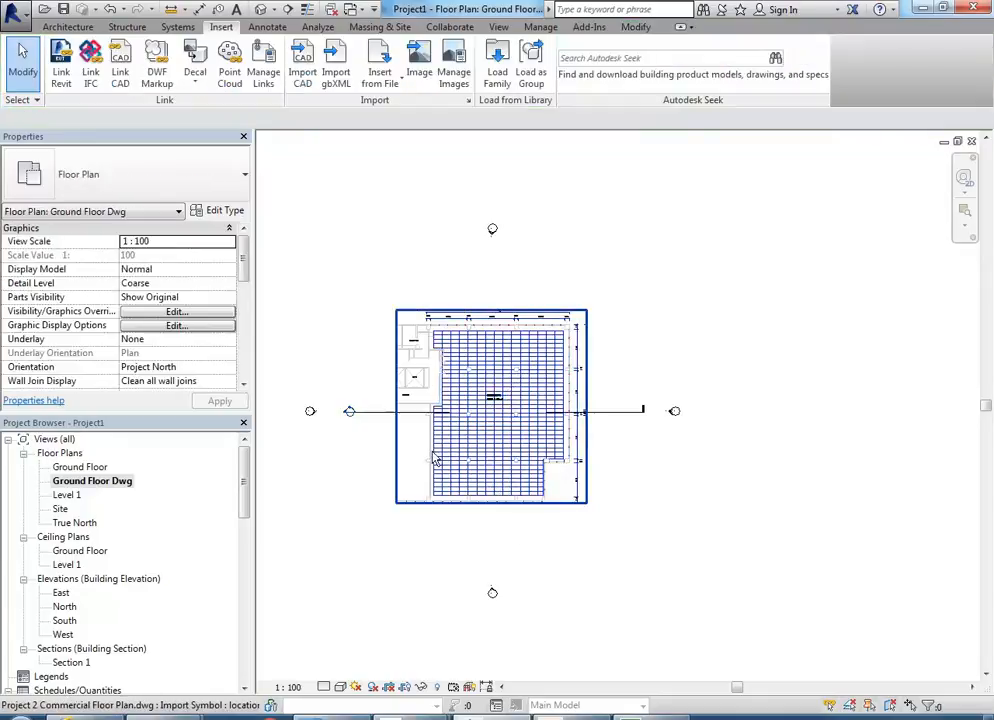
- Compare the Ground Floor view with Ground Floor Dwg to check where the imported plan shows, ending in Ground Floor Dwg
scroll(410, 415, "up", 3)
middle_click_drag(390, 450, 390, 448)
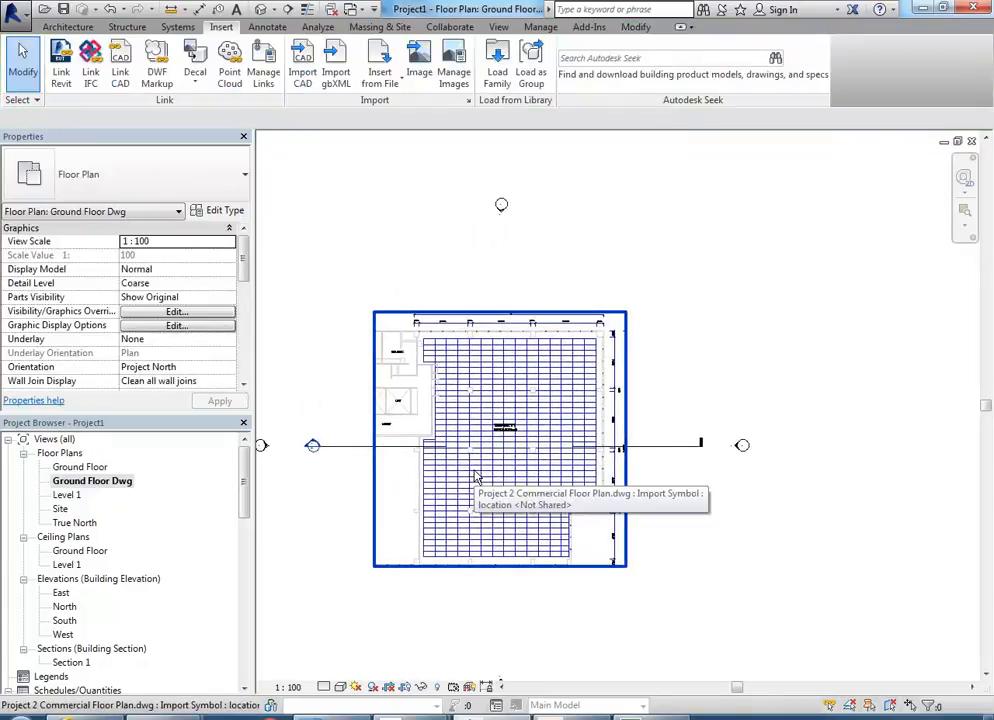
middle_click_drag(424, 446, 411, 426)
scroll(392, 464, "up", 1)
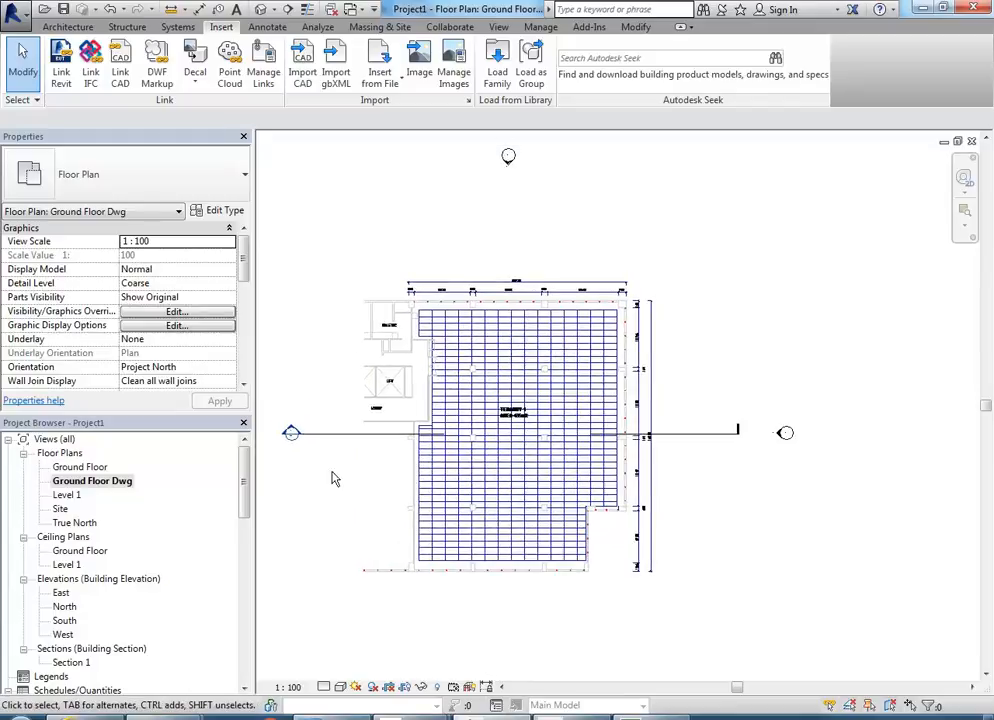
double_click(80, 468)
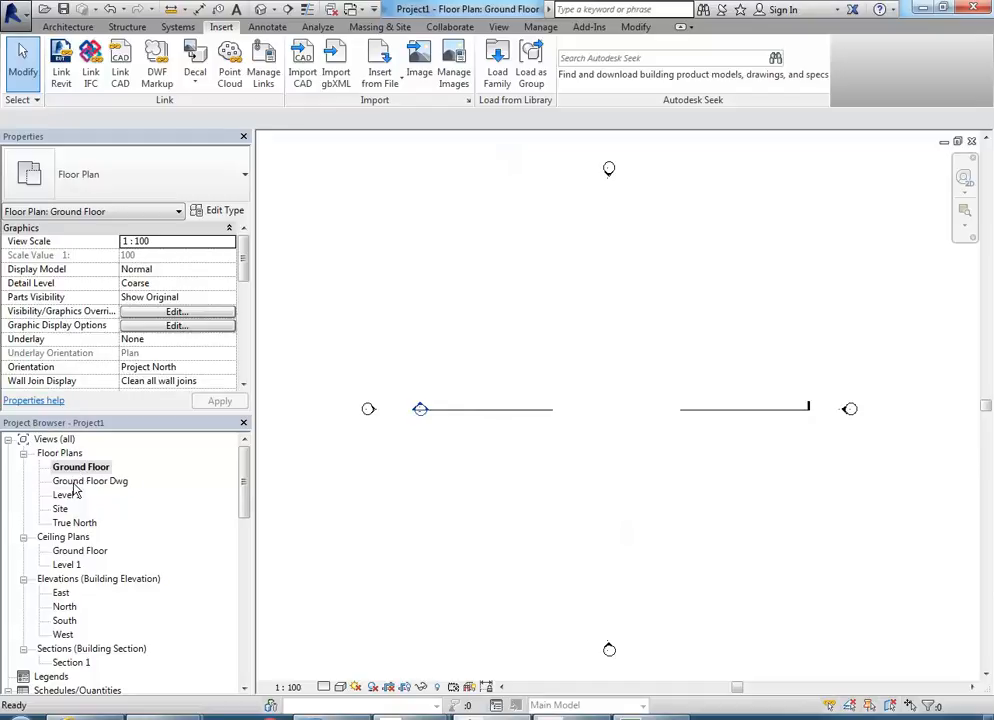
double_click(78, 482)
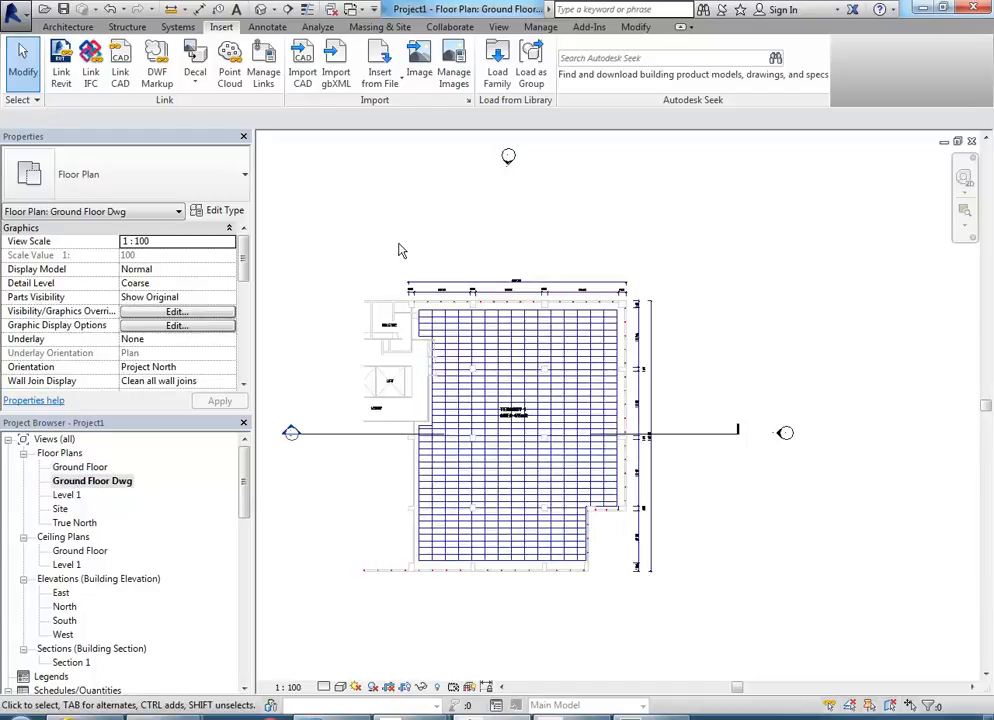
middle_click_drag(398, 250, 382, 231)
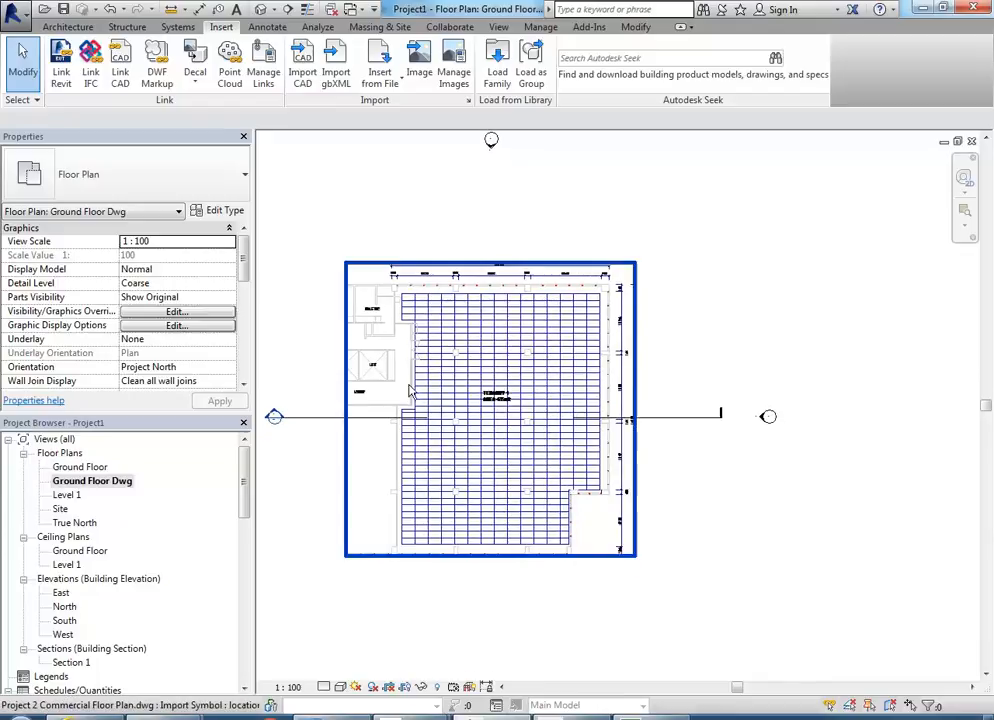
scroll(396, 320, "up", 2)
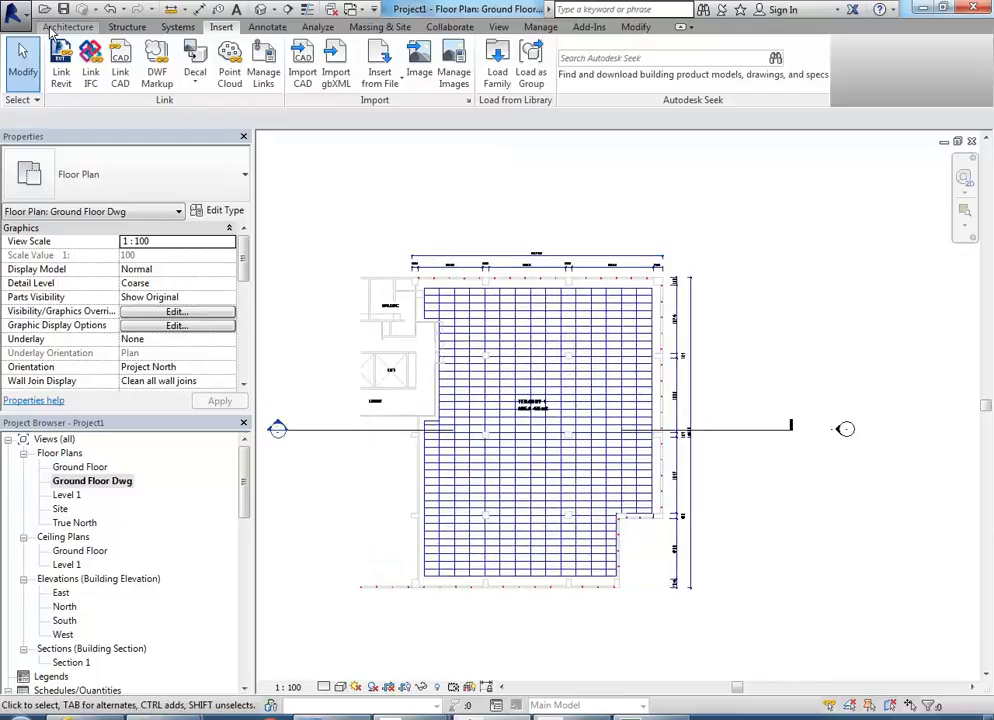
- Draw a vertical grid line from the bottom midpoint of the lower column on the tenancy's left wall to above the upper overall dimension
left_click(52, 30)
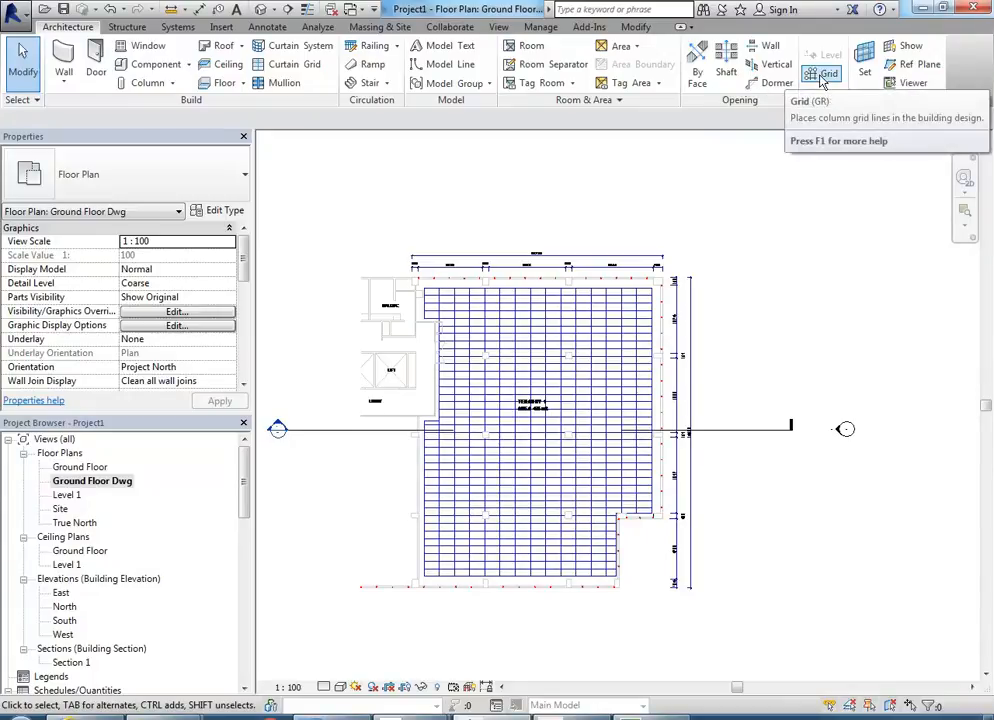
left_click(821, 77)
middle_click_drag(451, 456, 444, 370)
scroll(400, 527, "up", 6)
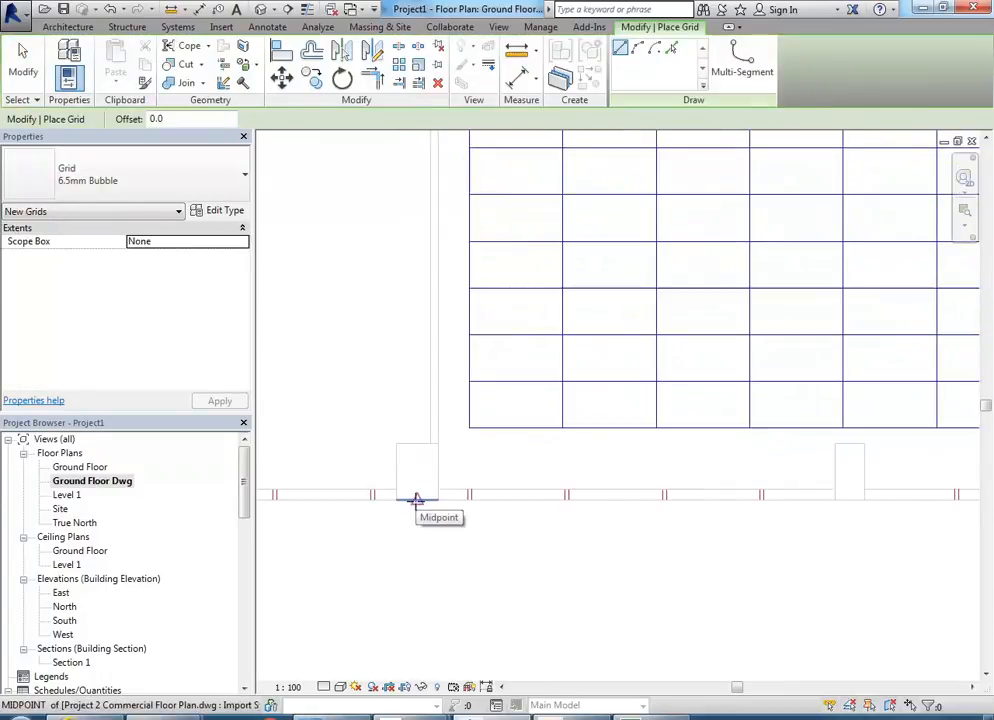
scroll(415, 499, "up", 2)
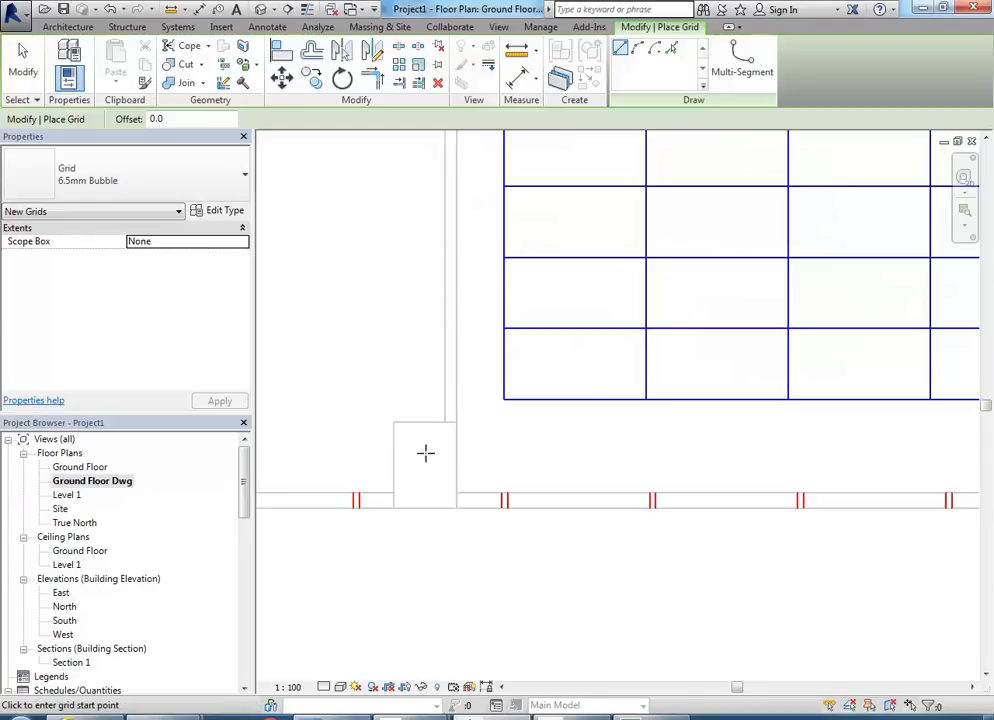
left_click(425, 510)
scroll(427, 300, "down", 5)
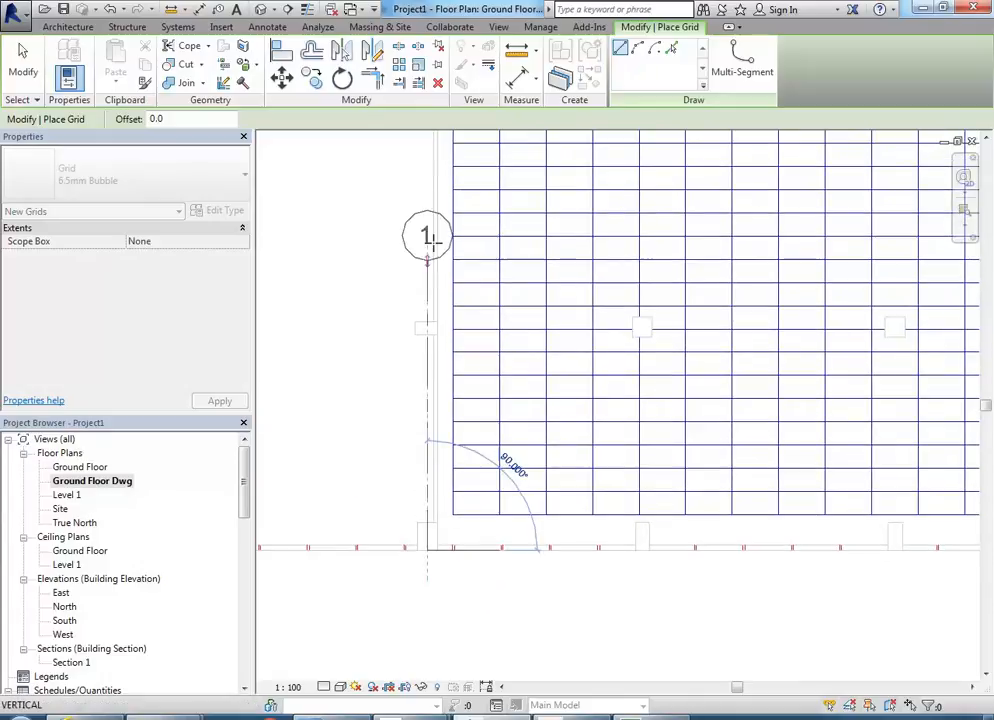
scroll(433, 237, "down", 2)
middle_click_drag(434, 248, 448, 466)
middle_click_drag(436, 217, 444, 460)
scroll(426, 270, "up", 3)
scroll(428, 295, "up", 3)
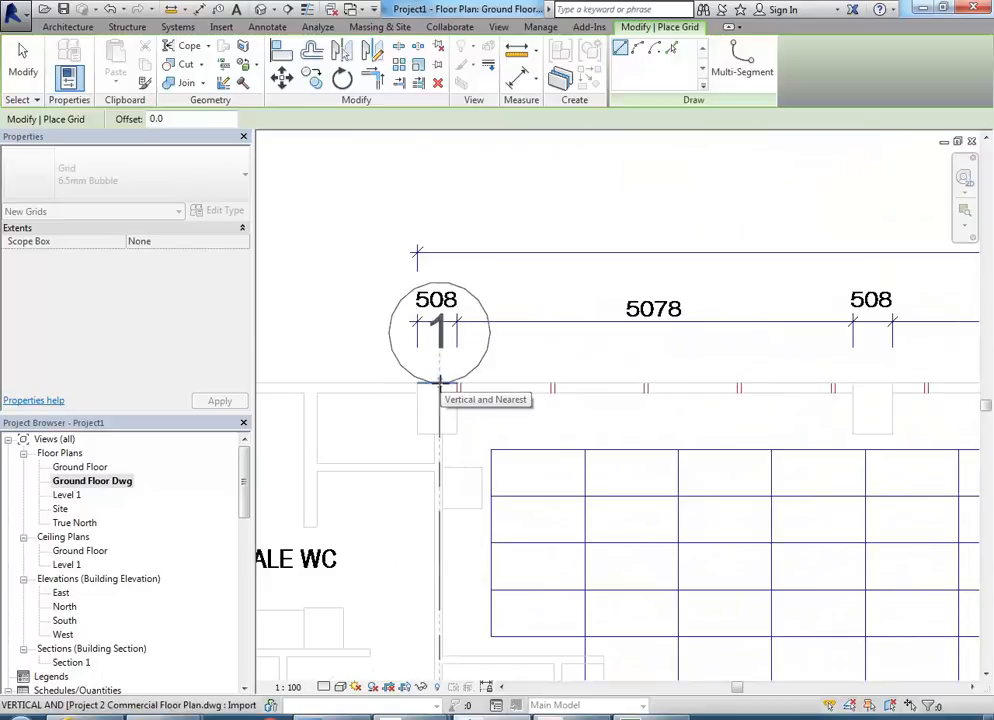
scroll(438, 382, "down", 4)
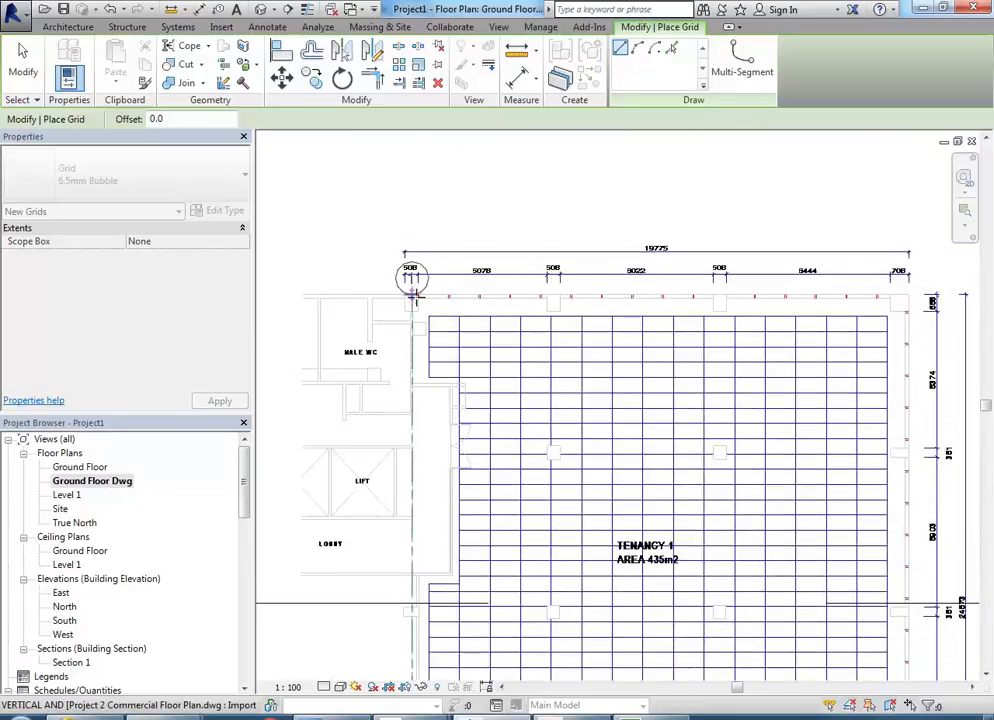
scroll(408, 346, "up", 5)
scroll(399, 435, "down", 1)
middle_click_drag(398, 438, 384, 470)
scroll(382, 290, "down", 3)
scroll(395, 260, "up", 1)
scroll(375, 275, "up", 2)
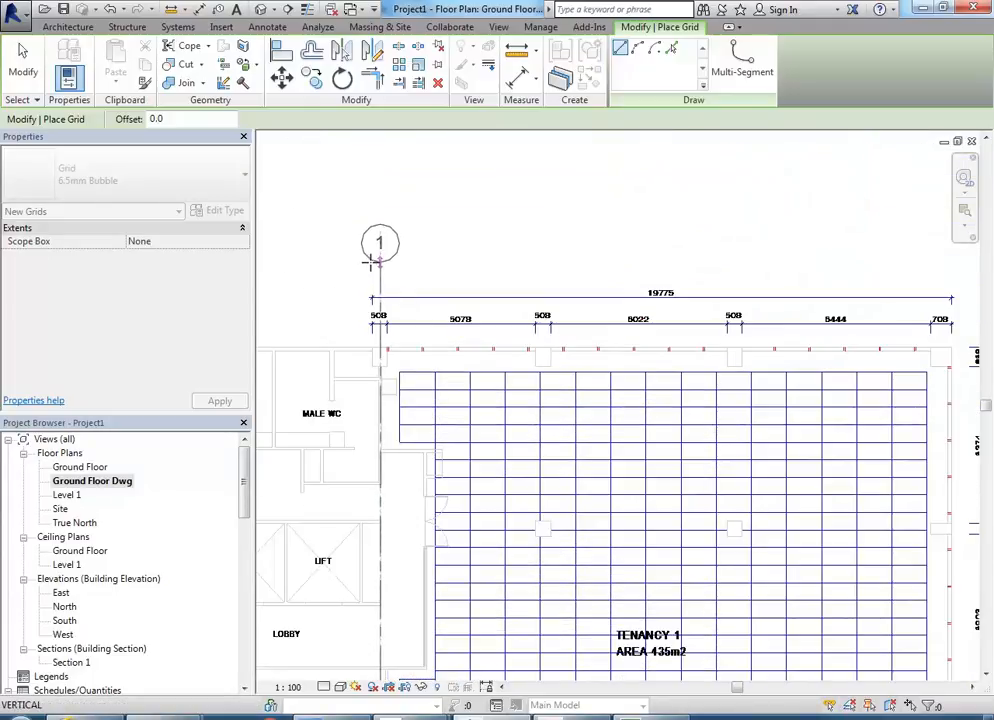
scroll(377, 262, "up", 2)
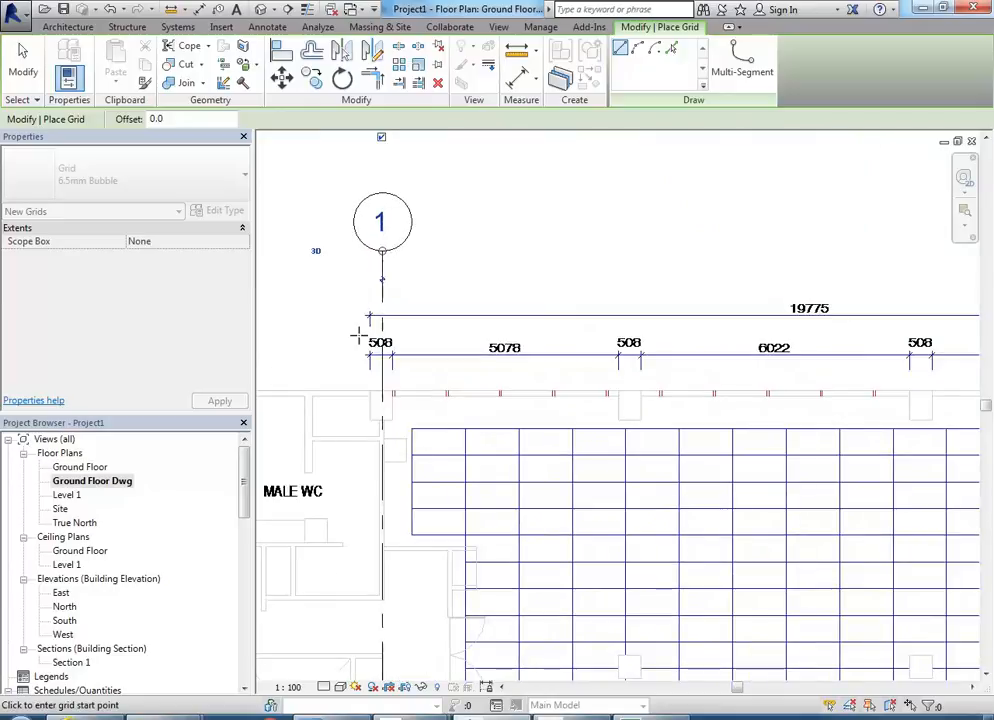
- Extend the lower end of grid line 1 past the floor plan's bottom wall
scroll(364, 300, "down", 5)
middle_click_drag(360, 290, 370, 232)
scroll(370, 232, "down", 1)
middle_click_drag(370, 450, 361, 379)
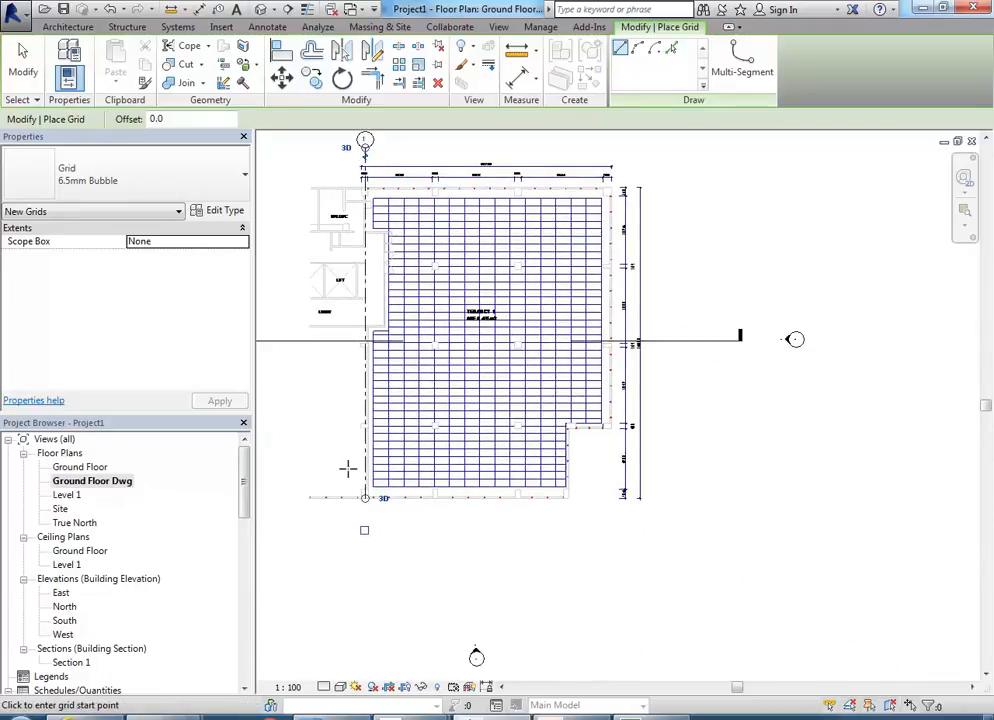
scroll(350, 505, "up", 5)
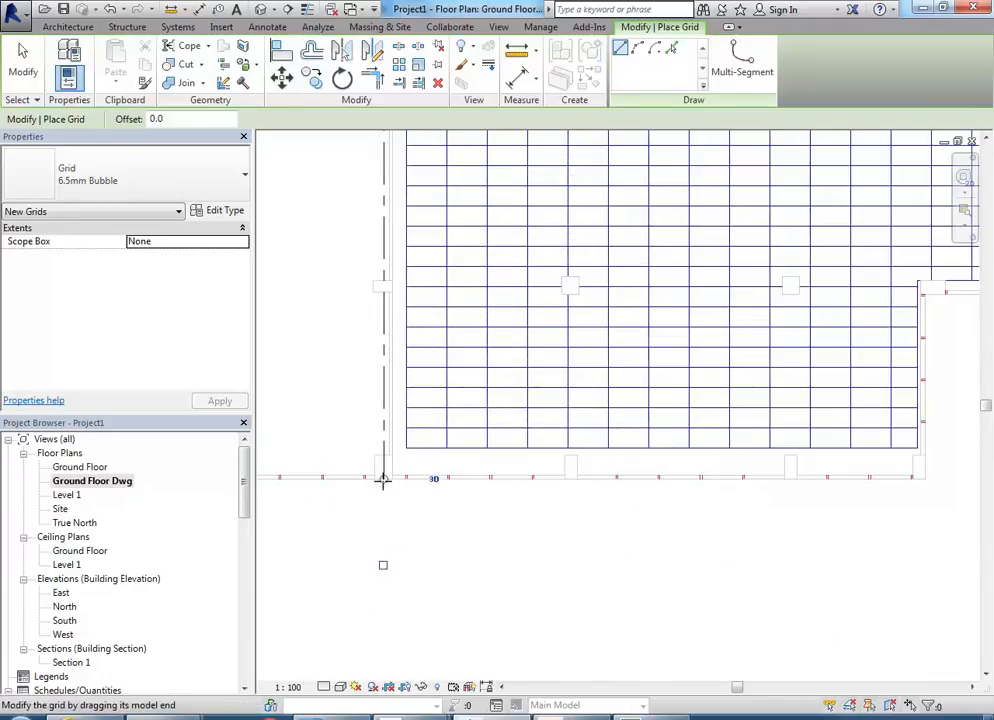
scroll(345, 510, "down", 5)
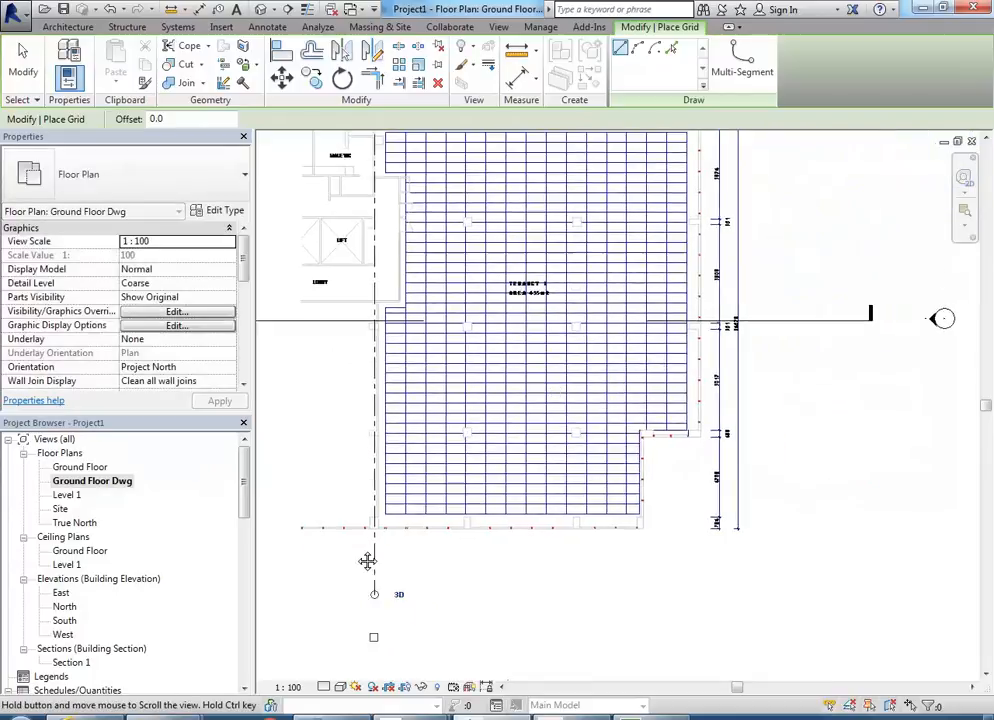
scroll(400, 575, "up", 4)
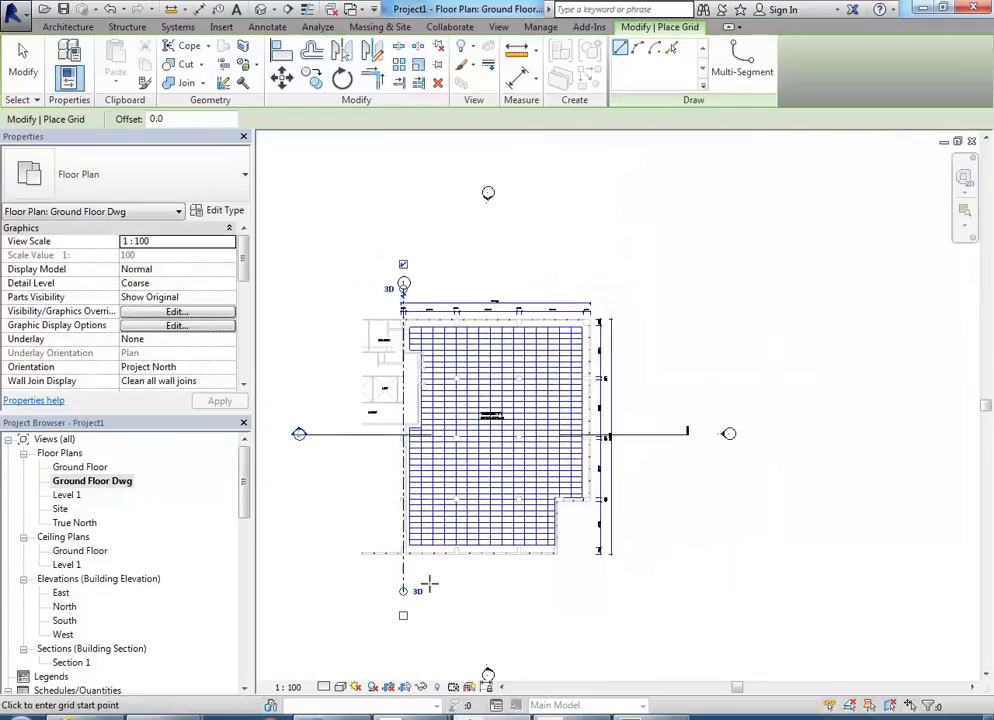
- Draw vertical grid line 2 from the bottom midpoint of the second lower column to above the upper overall dimension
scroll(441, 565, "up", 4)
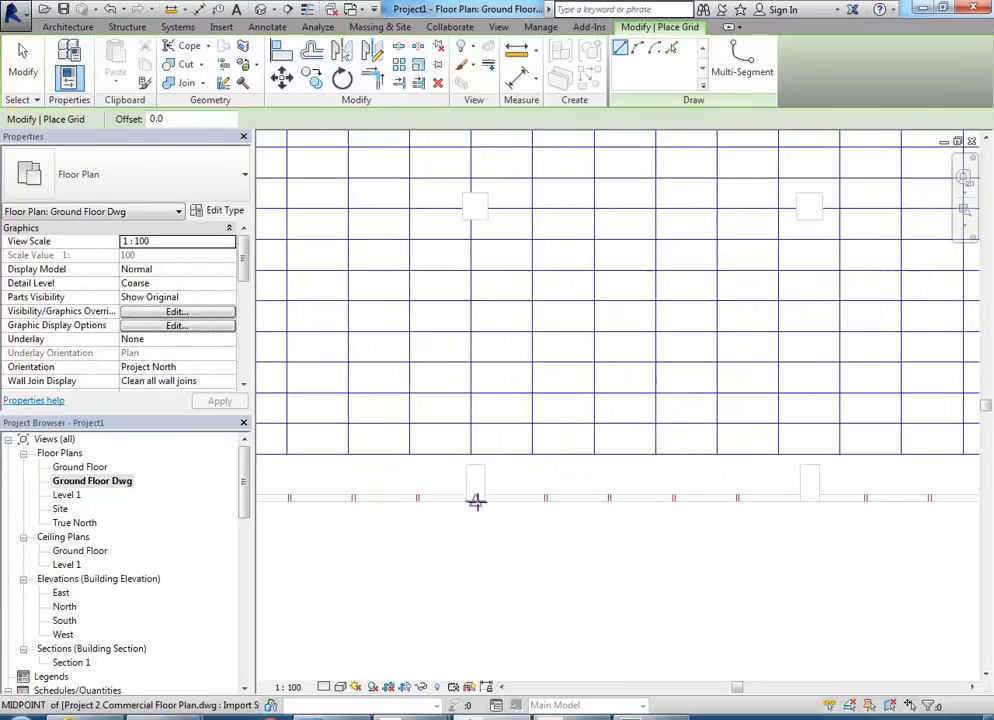
scroll(478, 559, "down", 2)
middle_click_drag(488, 570, 501, 546)
scroll(490, 533, "up", 2)
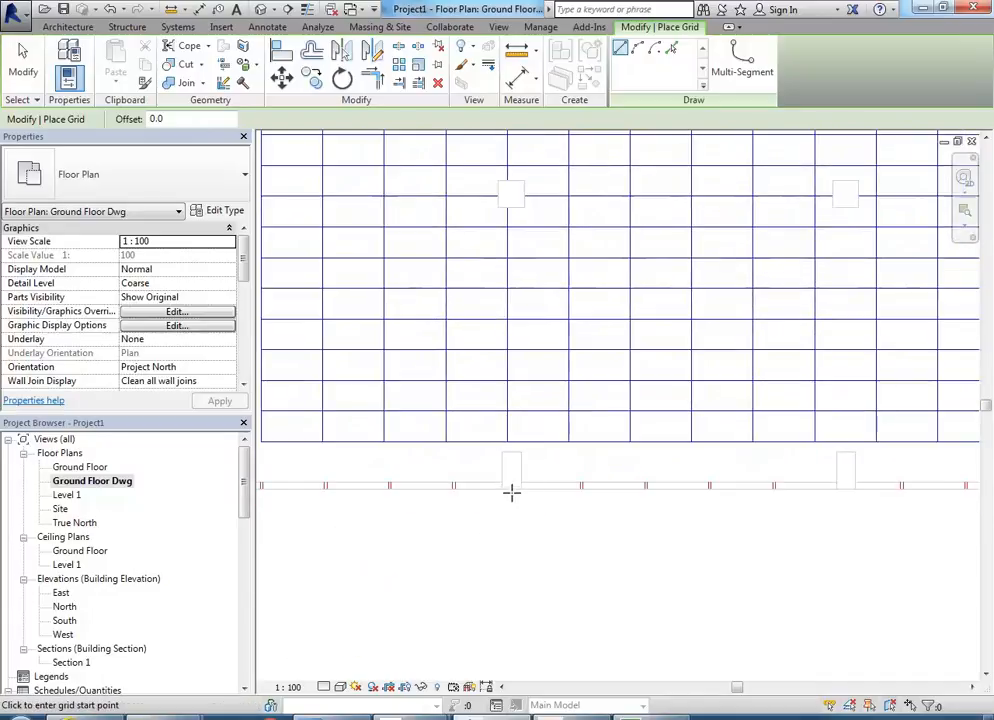
left_click(510, 489)
scroll(500, 380, "down", 5)
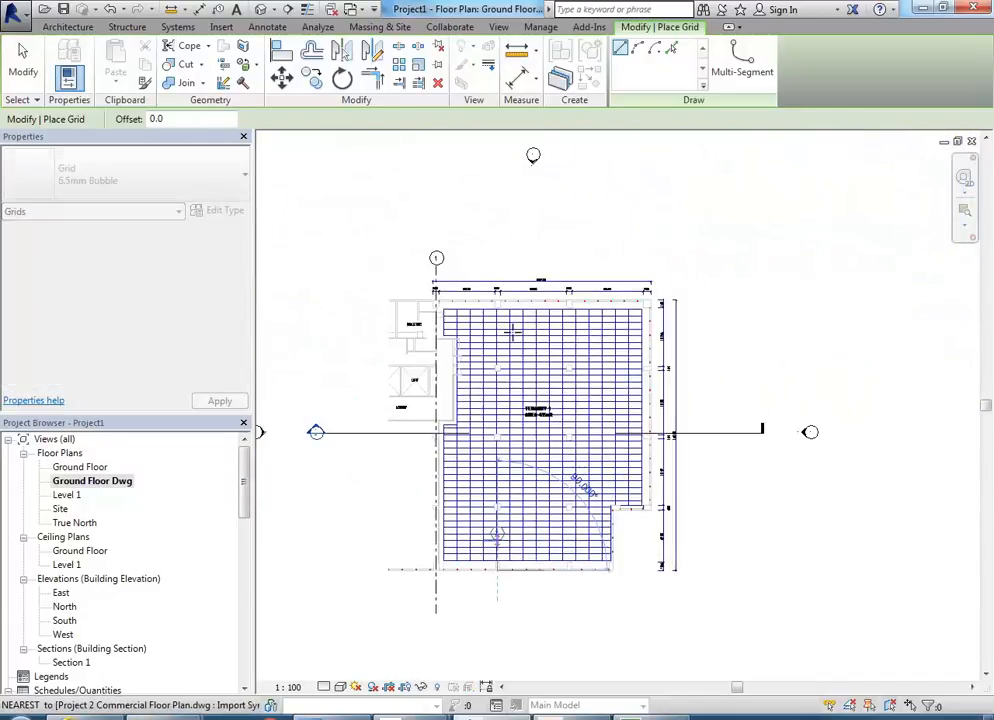
scroll(493, 255, "up", 5)
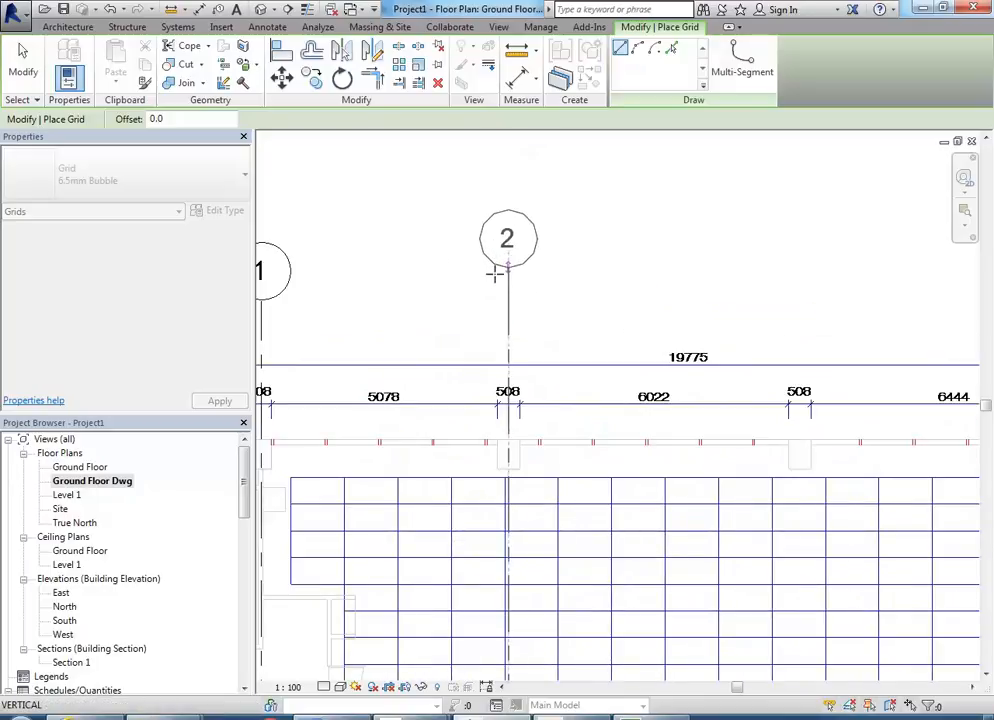
left_click(493, 302)
- Extend the lower end of grid line 2 below the plan, aligned and locked with the lower end of grid line 1
scroll(490, 260, "down", 5)
scroll(455, 440, "up", 6)
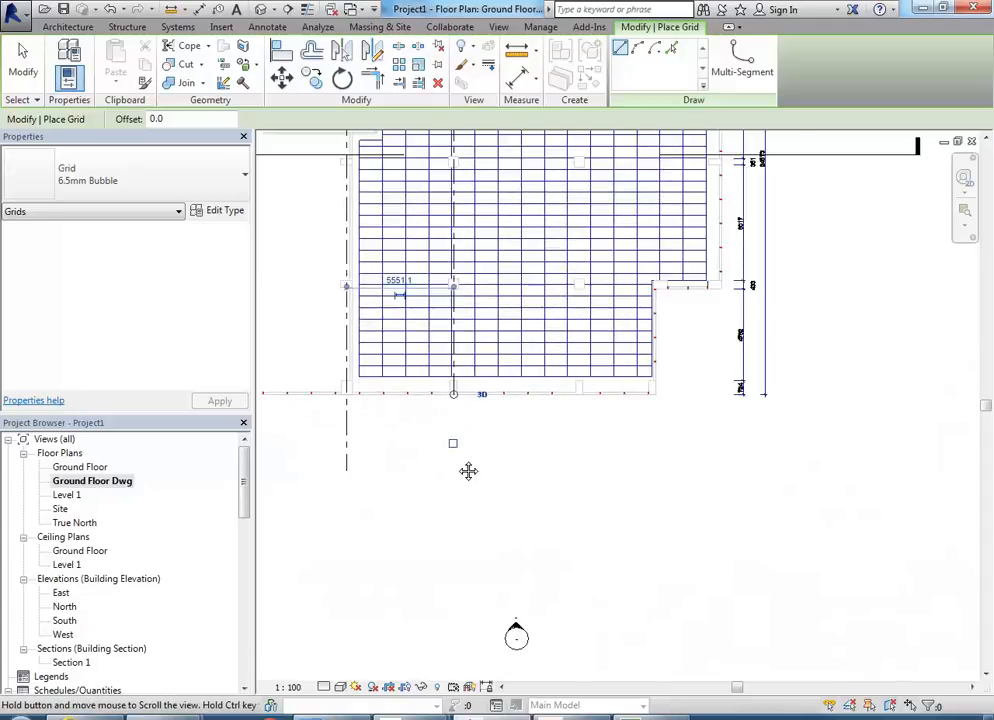
scroll(539, 497, "up", 3)
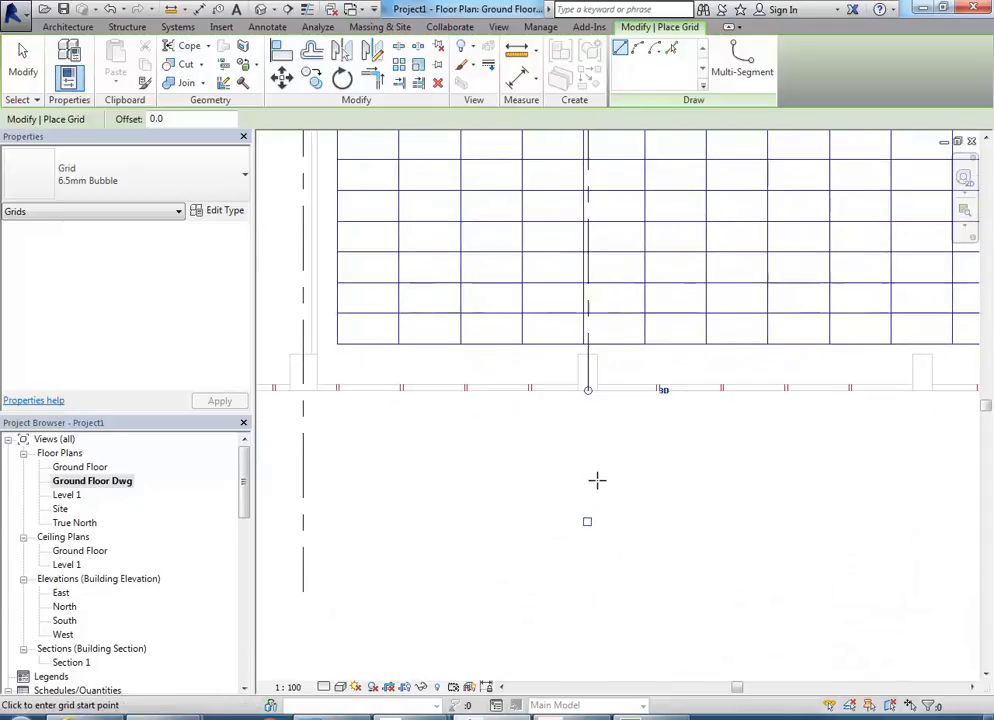
left_click_drag(650, 380, 636, 580)
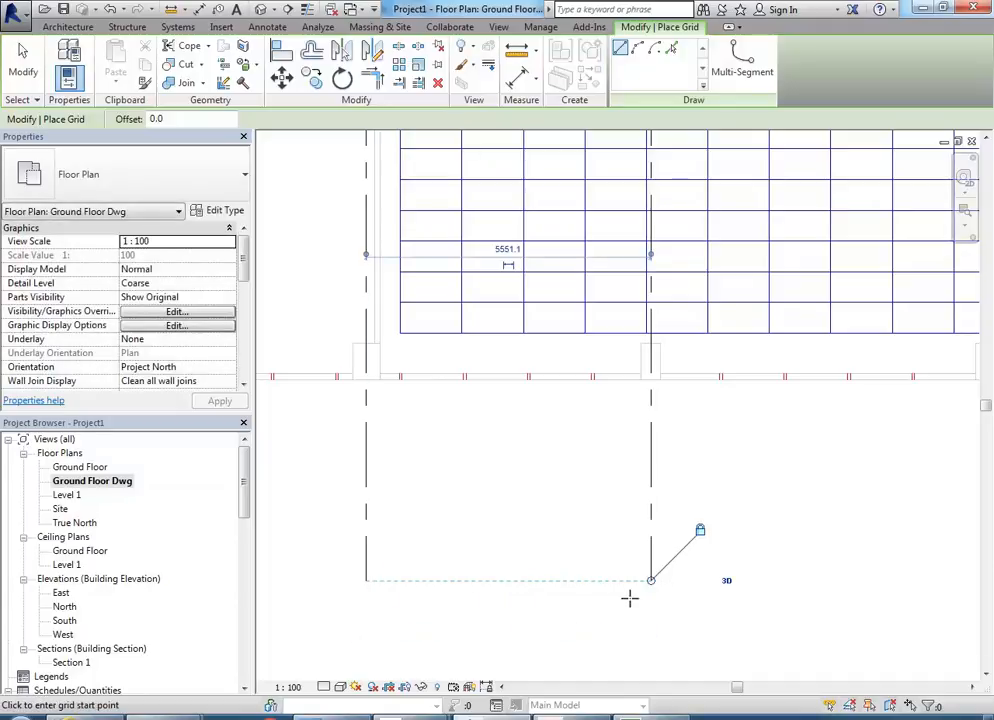
middle_click_drag(611, 511, 537, 484)
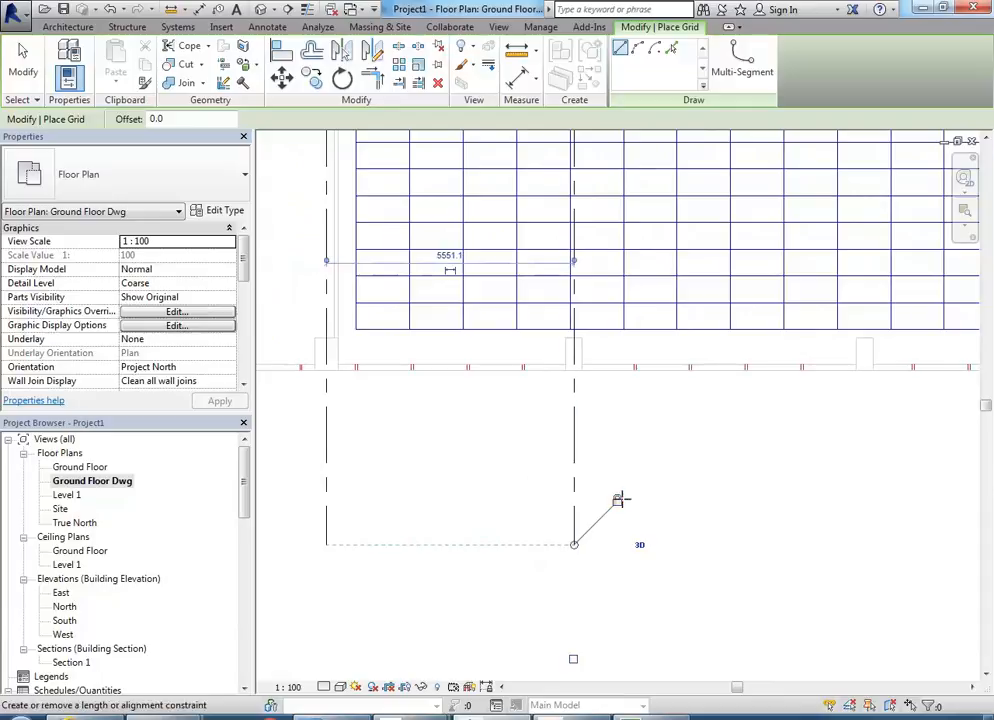
mouse_move(573, 544)
left_mouse_down()
mouse_move(573, 594)
mouse_move(573, 517)
mouse_move(572, 542)
left_mouse_up()
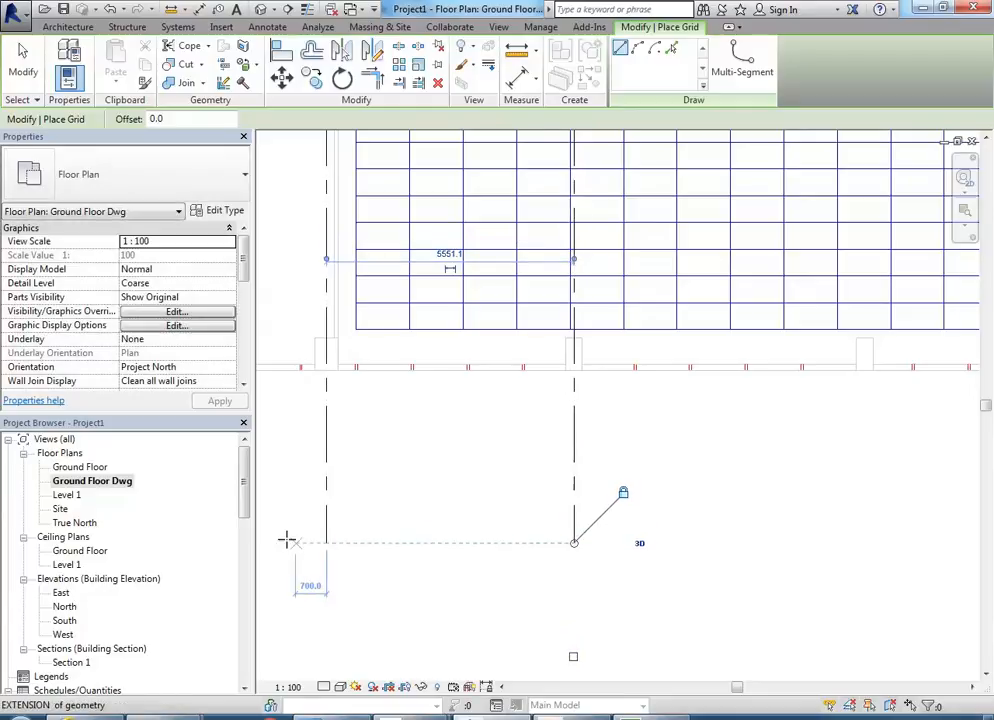
- Draw vertical grid line 3 from the bottom midpoint of the third lower column, ending its head level with bubbles 1 and 2
middle_click_drag(807, 418, 521, 490)
scroll(522, 490, "up", 2)
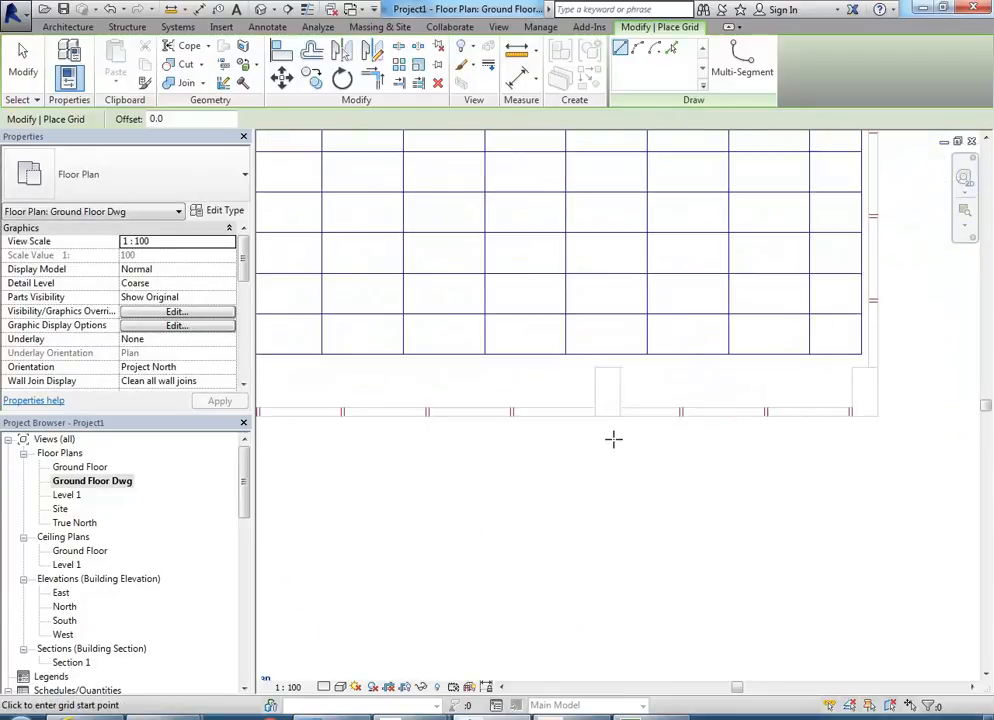
left_click(607, 415)
scroll(607, 415, "down", 6)
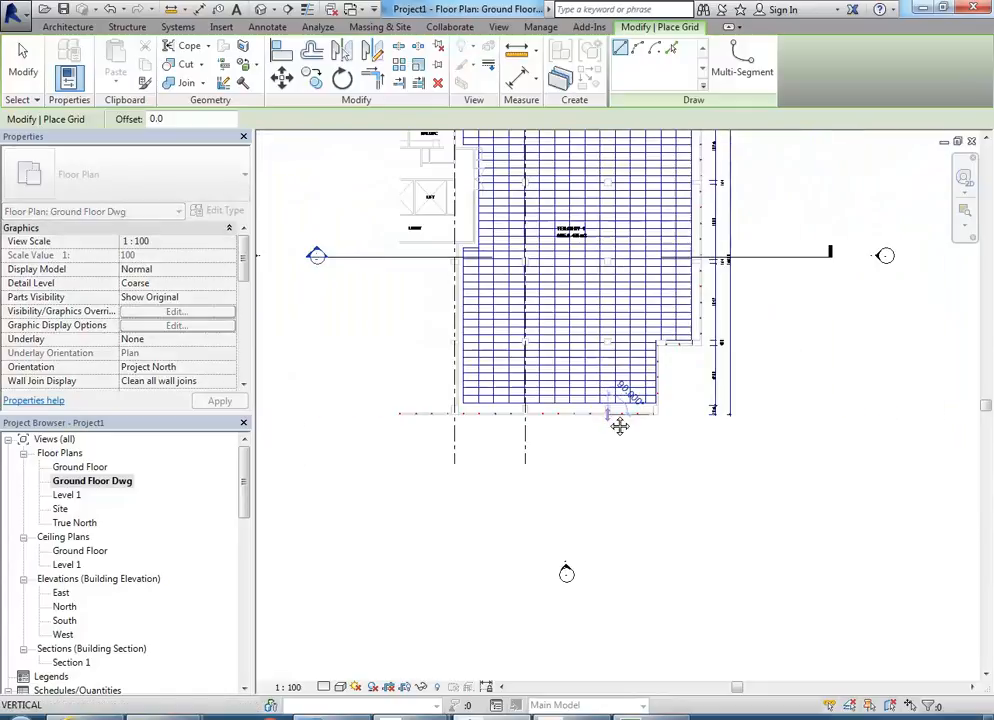
scroll(596, 200, "up", 4)
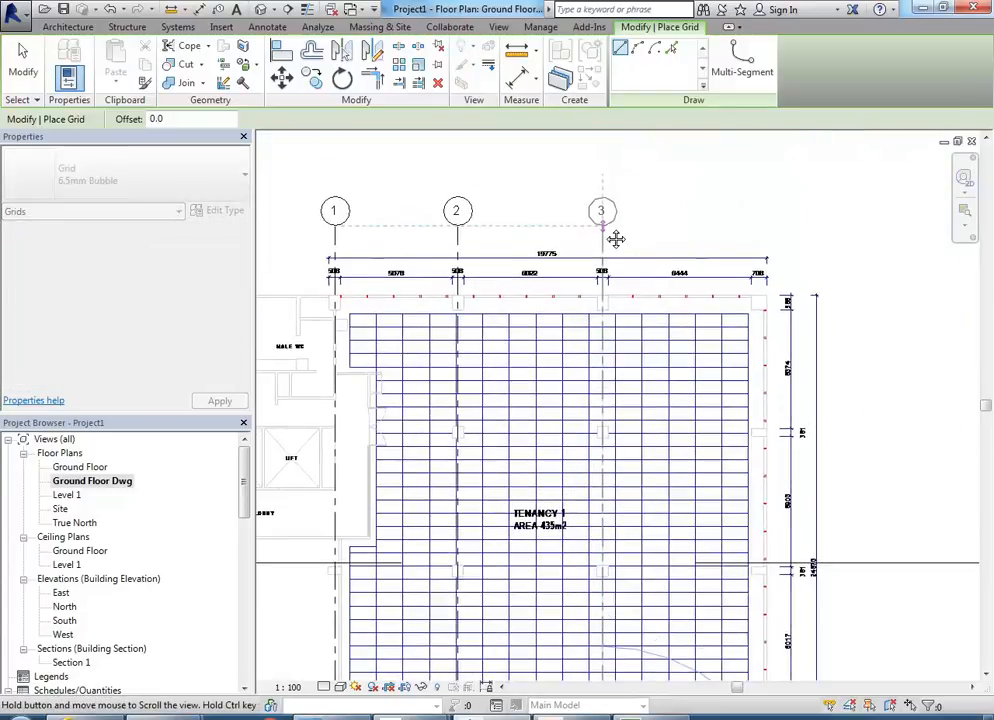
middle_click_drag(601, 226, 740, 251)
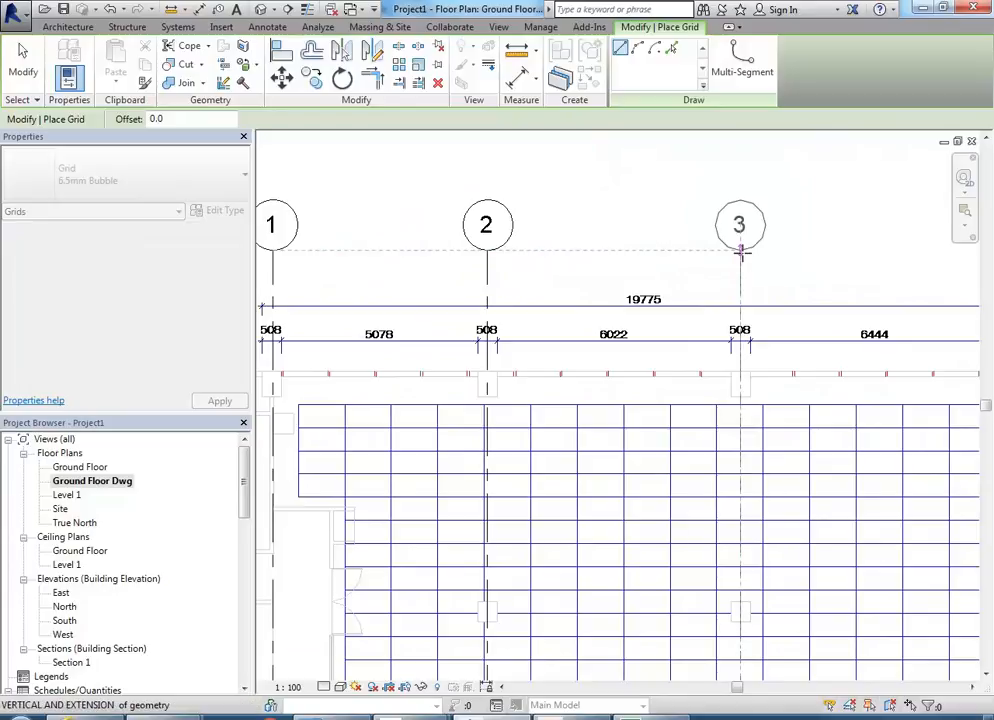
left_click(741, 252)
- Extend the lower end of grid line 3 below the plan, aligned with the ends of grid lines 1 and 2
middle_click_drag(654, 383, 758, 353)
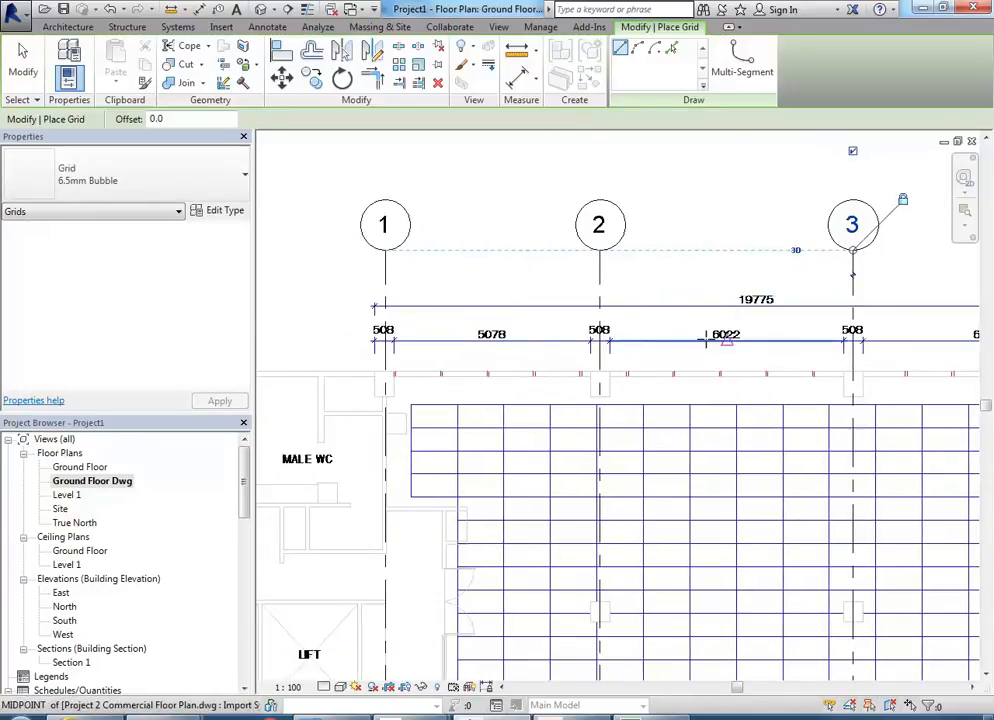
middle_click_drag(681, 348, 655, 348)
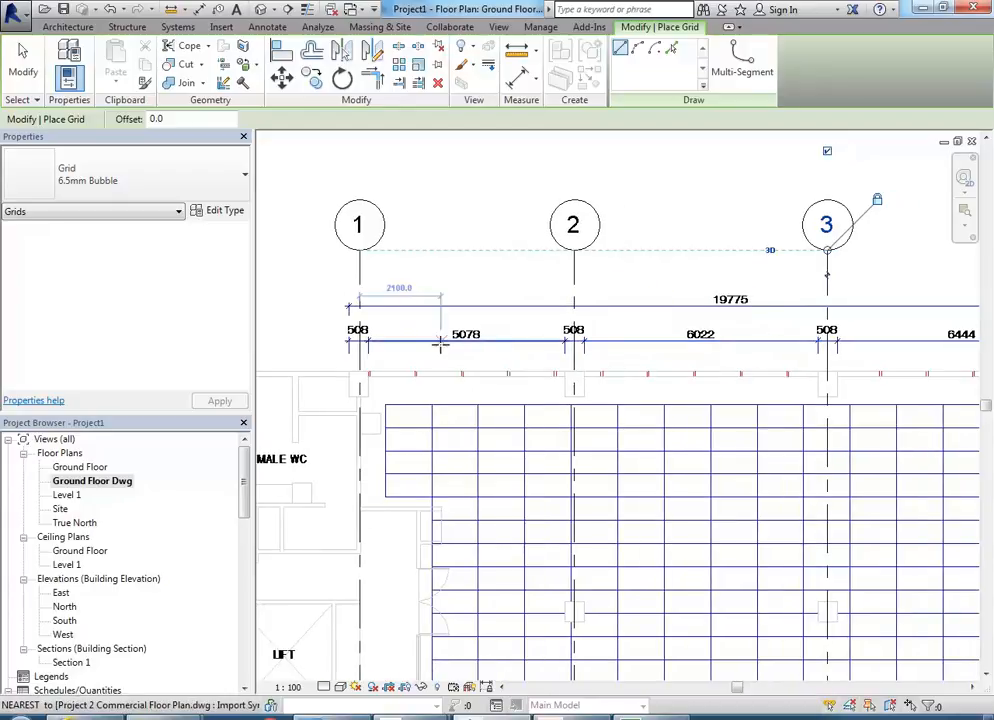
scroll(430, 281, "up", 1)
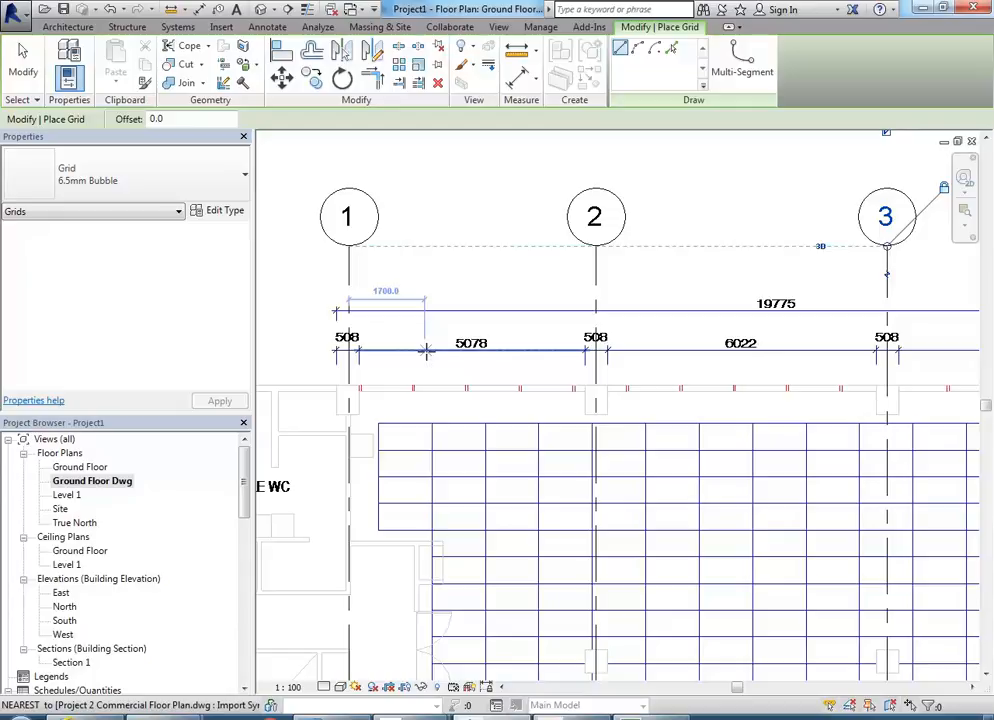
scroll(410, 226, "down", 3)
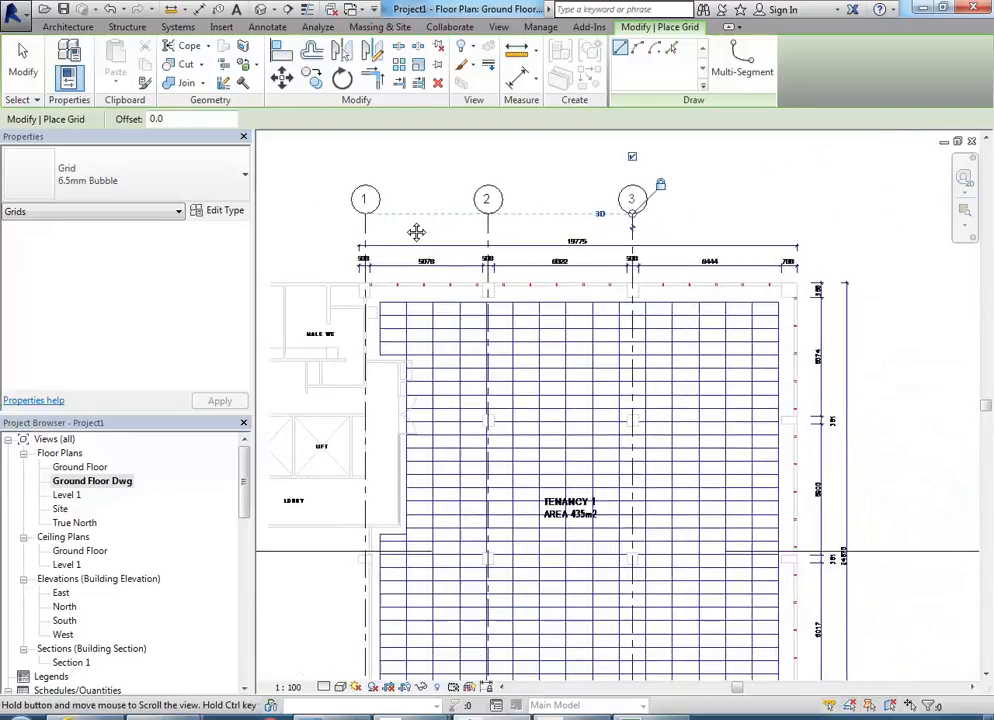
scroll(478, 365, "down", 2)
middle_click_drag(478, 365, 481, 254)
scroll(541, 596, "up", 2)
middle_click_drag(541, 596, 582, 589)
scroll(590, 540, "up", 2)
middle_click_drag(599, 537, 790, 520)
scroll(800, 490, "up", 1)
left_click_drag(792, 467, 792, 519)
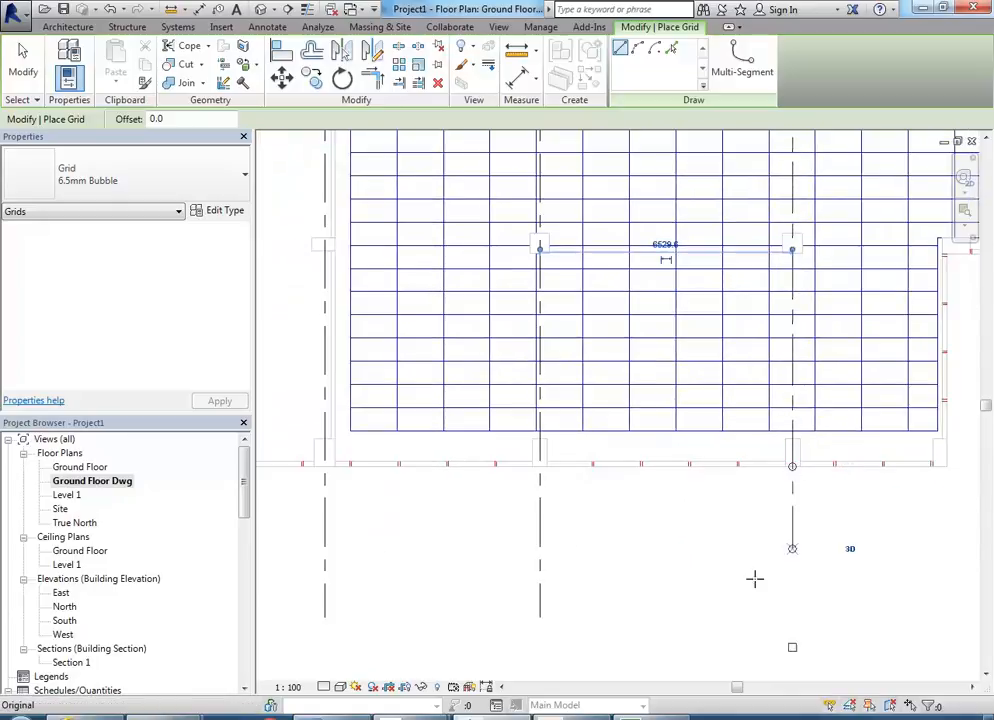
left_click_drag(729, 622, 727, 630)
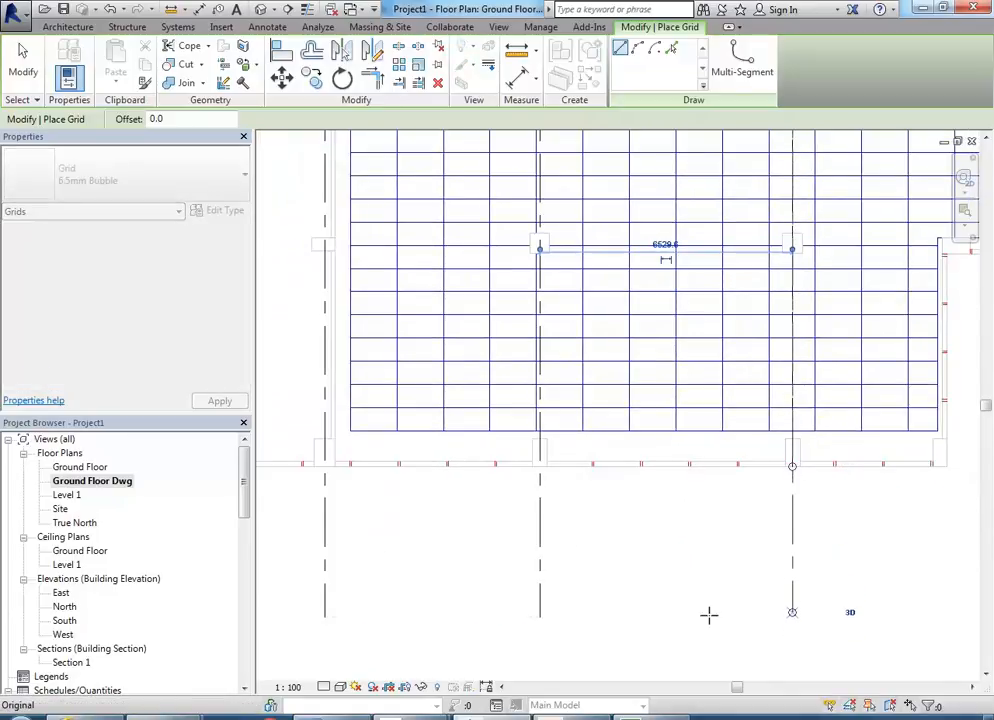
left_click(561, 621)
middle_click_drag(693, 586, 639, 526)
scroll(612, 339, "up", 5)
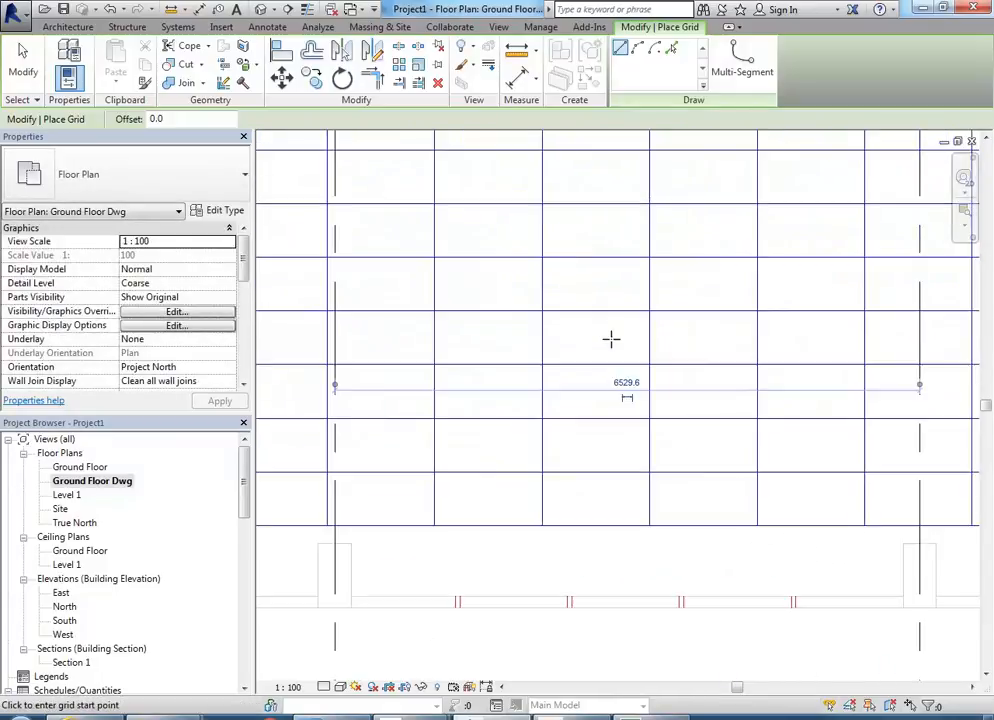
scroll(612, 396, "down", 3)
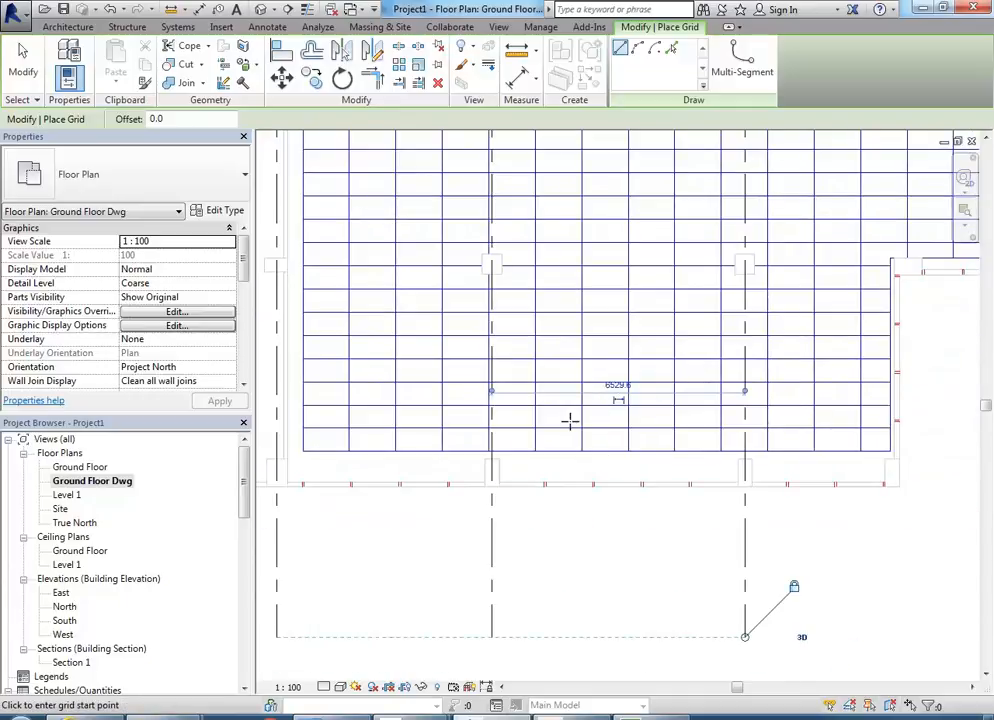
scroll(580, 405, "up", 2)
scroll(640, 388, "up", 3)
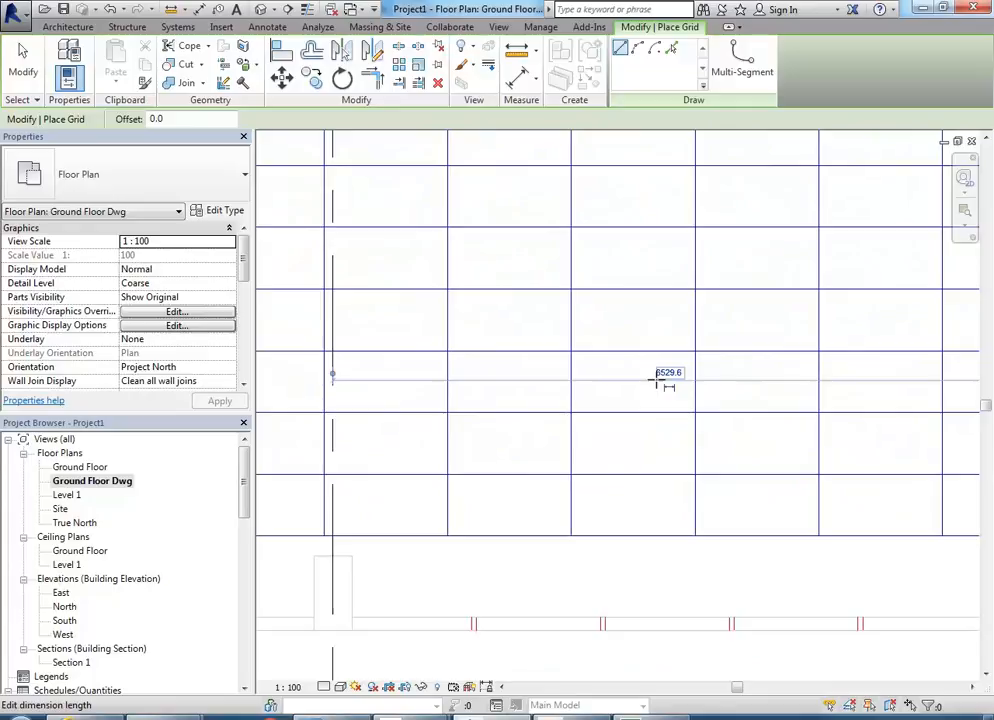
scroll(662, 376, "down", 4)
middle_click_drag(662, 376, 484, 335)
middle_click_drag(876, 514, 487, 531)
scroll(487, 531, "up", 3)
scroll(490, 526, "up", 1)
left_click(530, 486)
scroll(537, 425, "down", 6)
middle_click_drag(548, 455, 541, 602)
middle_click_drag(539, 380, 529, 640)
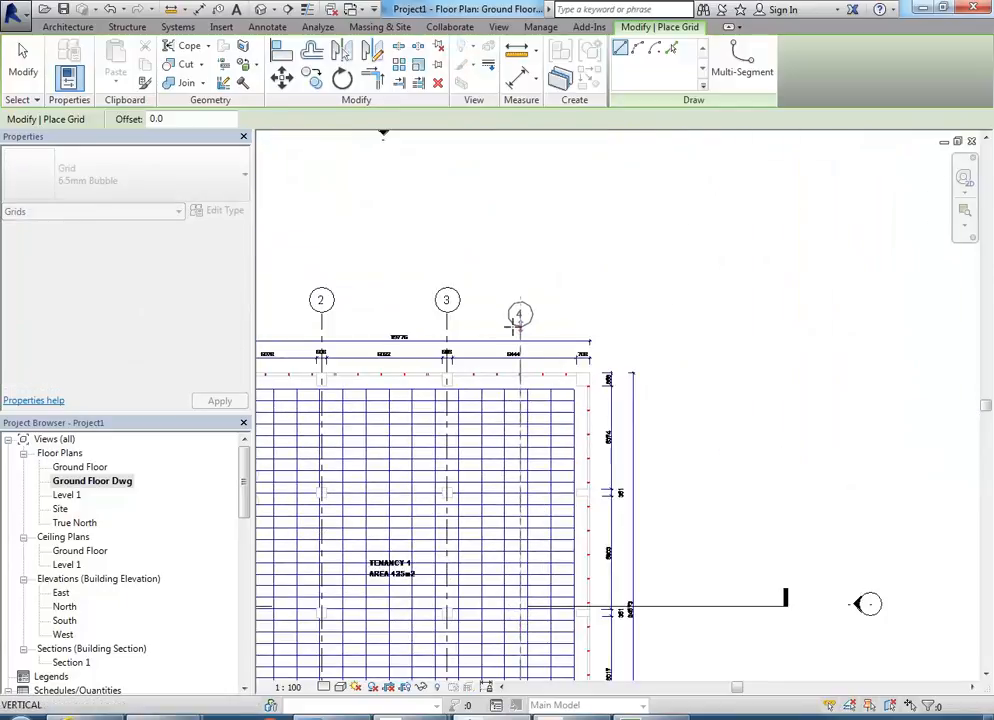
scroll(513, 327, "up", 3)
scroll(513, 327, "down", 3)
middle_click_drag(513, 327, 562, 282)
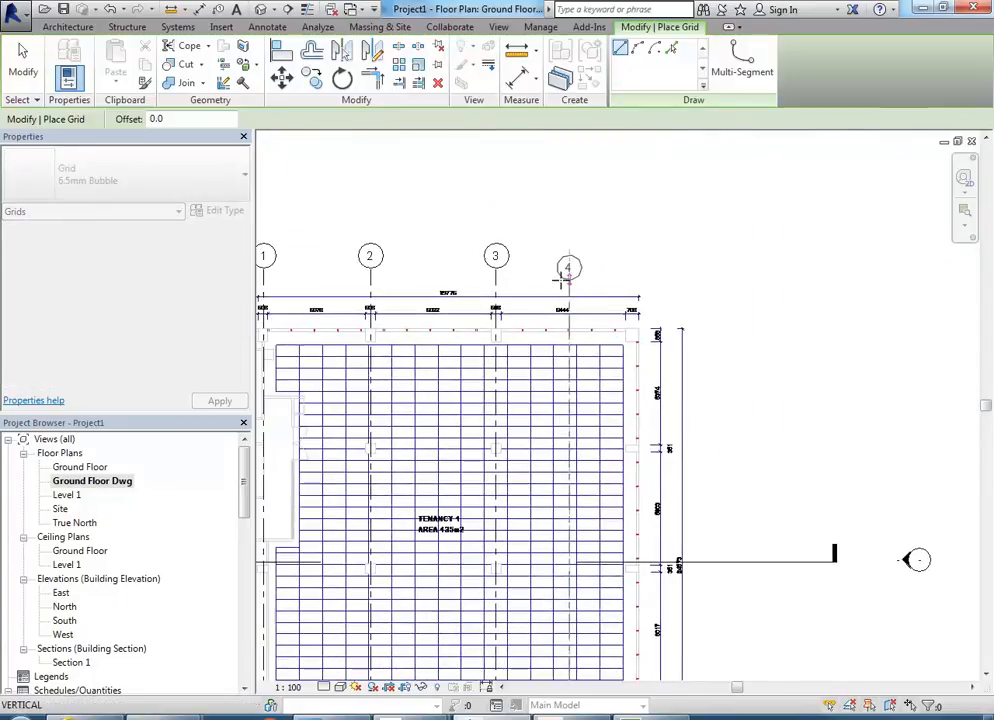
scroll(566, 280, "down", 2)
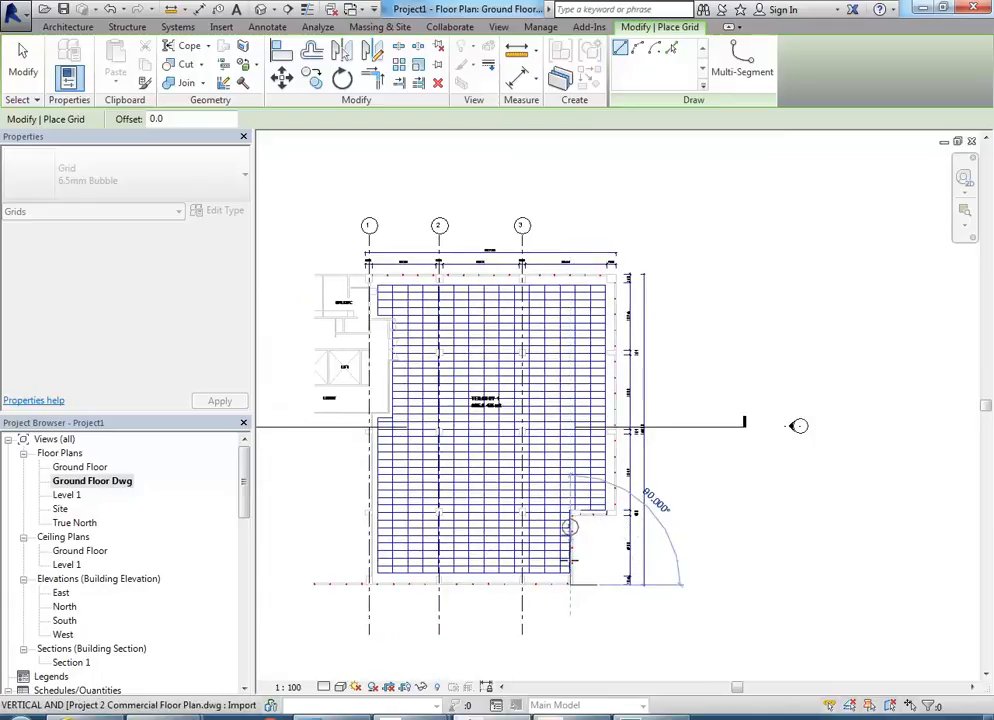
scroll(570, 510, "up", 3)
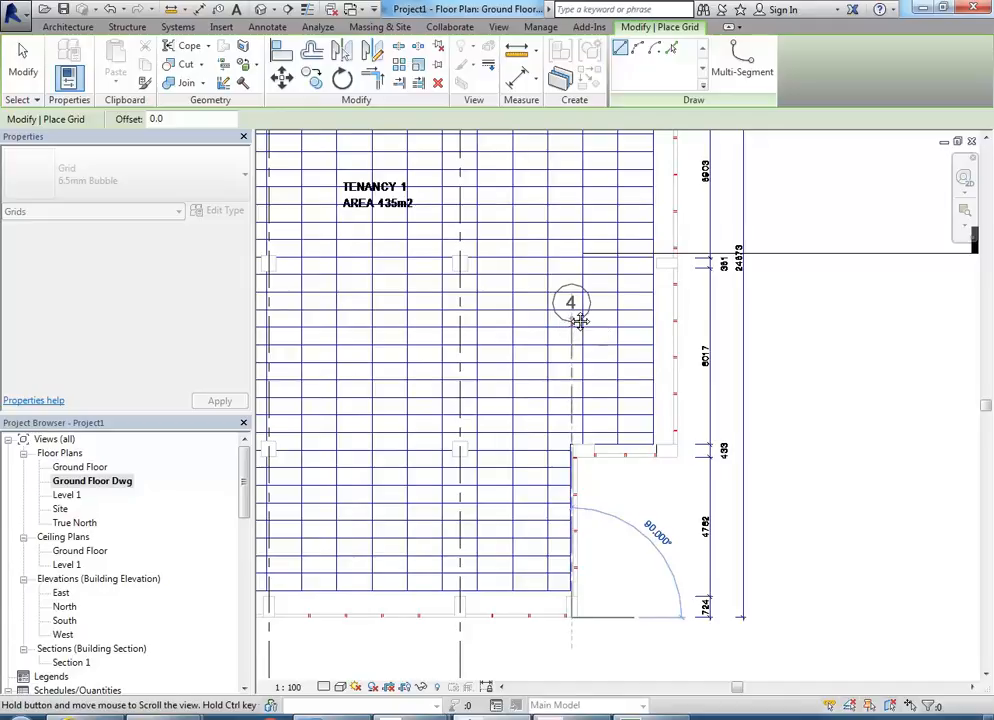
scroll(579, 320, "up", 2)
scroll(559, 297, "down", 3)
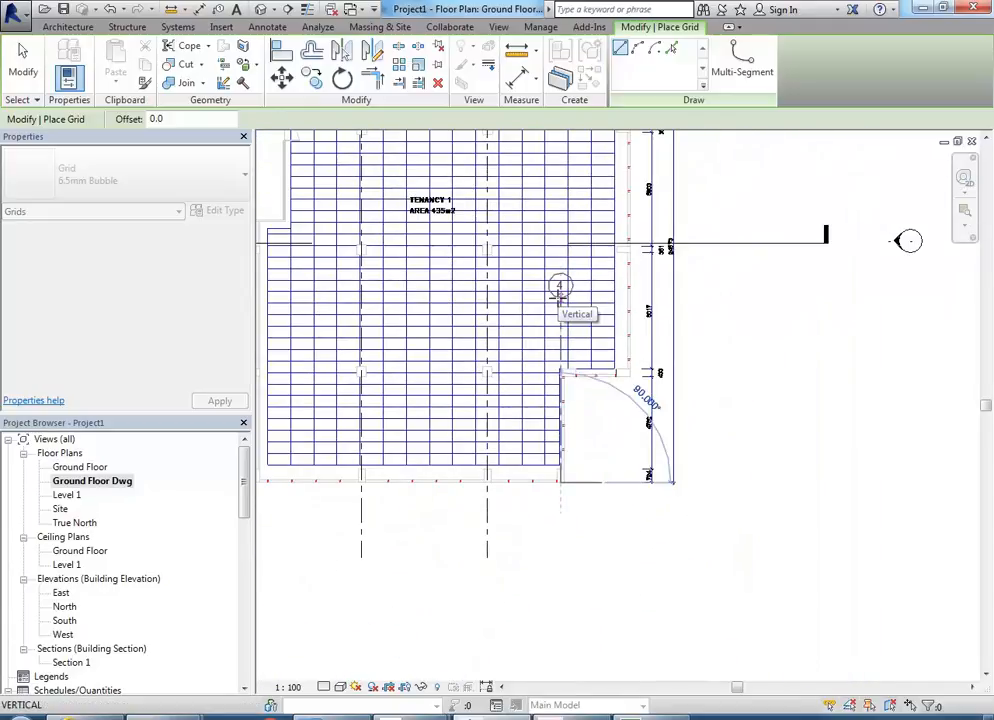
scroll(541, 461, "up", 3)
scroll(613, 493, "up", 2)
middle_click_drag(645, 325, 601, 480)
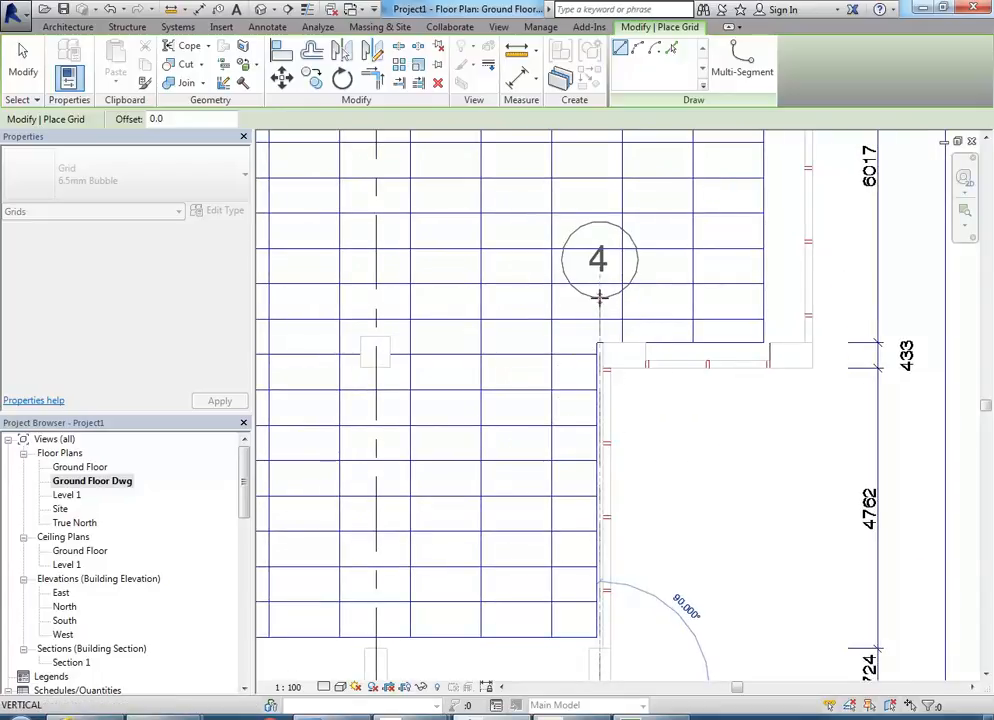
scroll(599, 297, "down", 2)
middle_click_drag(581, 382, 585, 514)
scroll(630, 255, "down", 2)
middle_click_drag(632, 263, 602, 494)
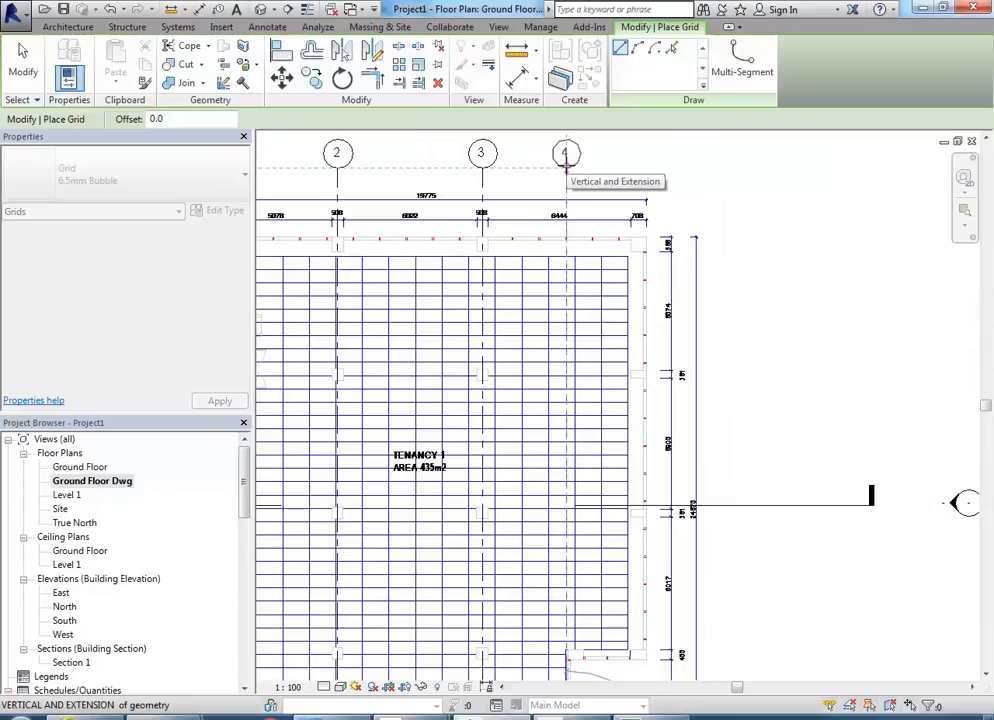
scroll(566, 166, "down", 3)
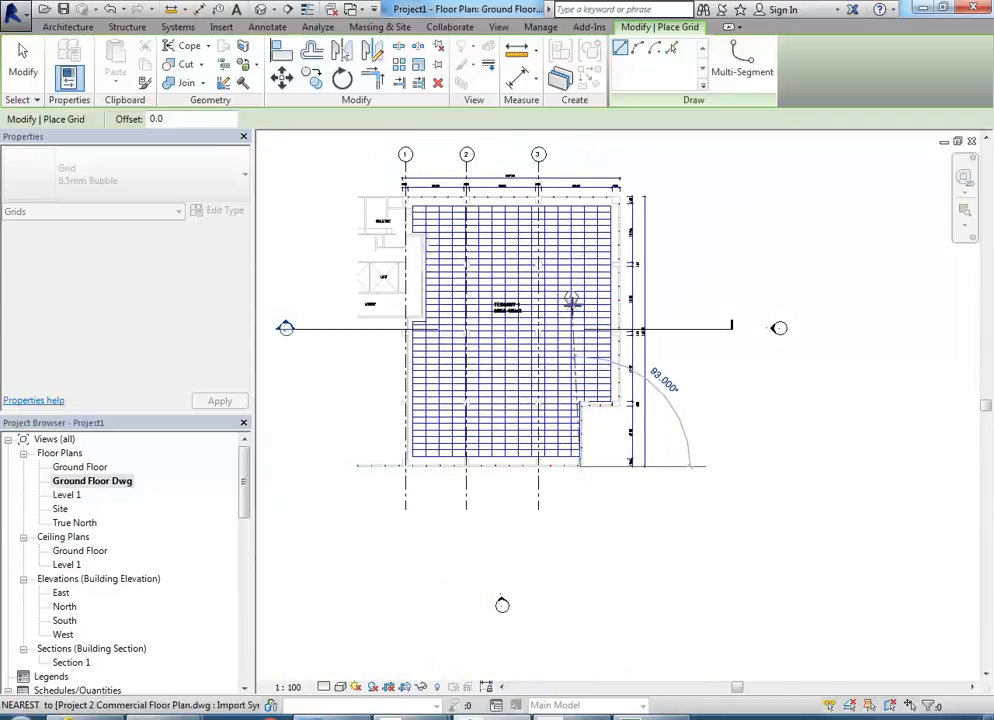
scroll(575, 317, "up", 3)
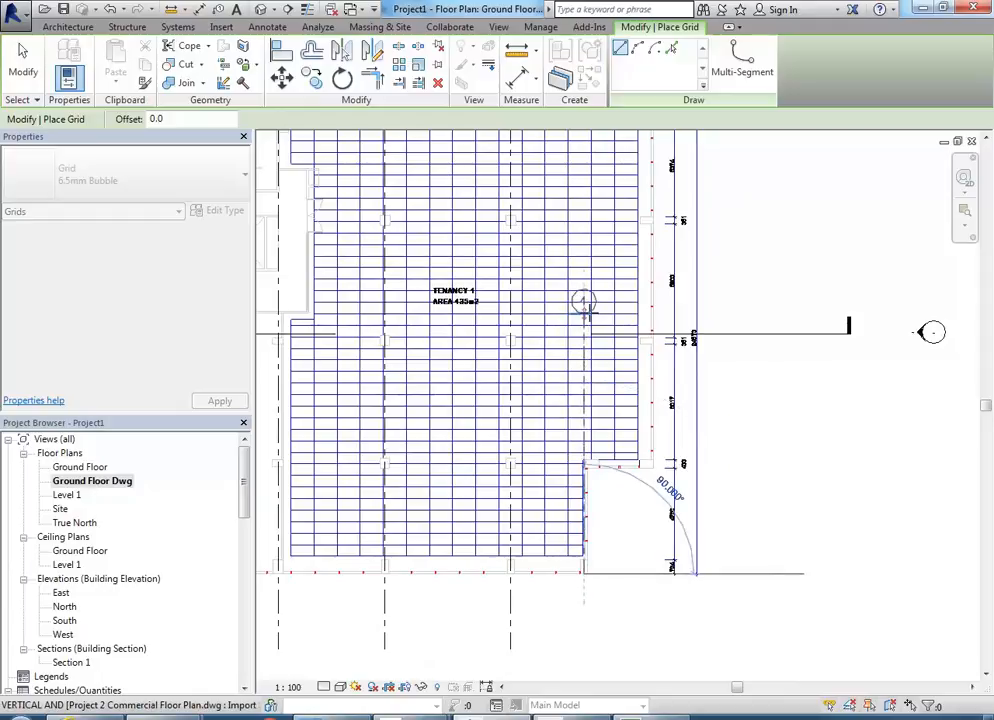
right_click(586, 305)
left_click(605, 313)
- Draw vertical grid line 4 from the bottom midpoint of the recess's outer corner column, ending its head level with bubbles 1 to 3
middle_click_drag(587, 593, 553, 574)
scroll(553, 570, "up", 2)
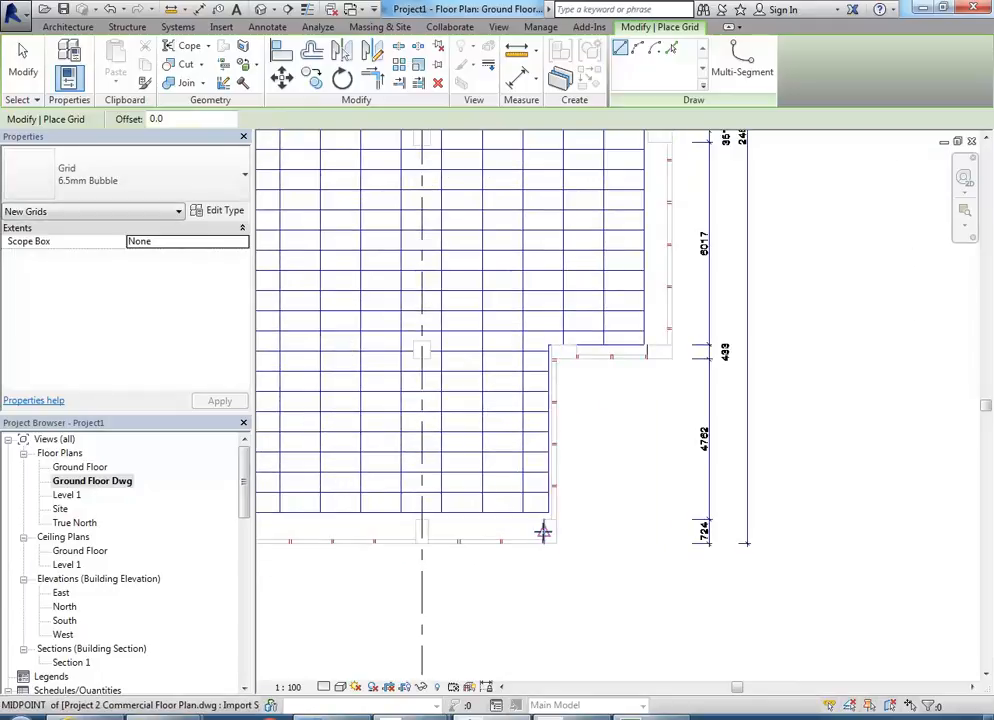
middle_click_drag(600, 425, 513, 525)
scroll(503, 470, "up", 2)
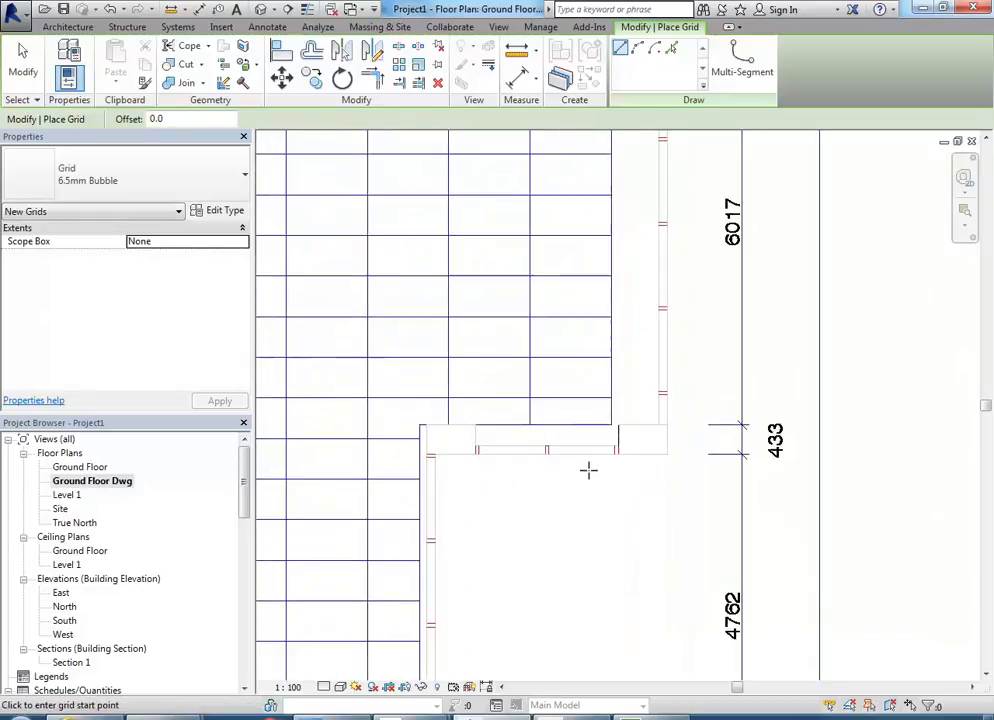
left_click(642, 455)
scroll(627, 345, "down", 3)
middle_click_drag(640, 370, 626, 524)
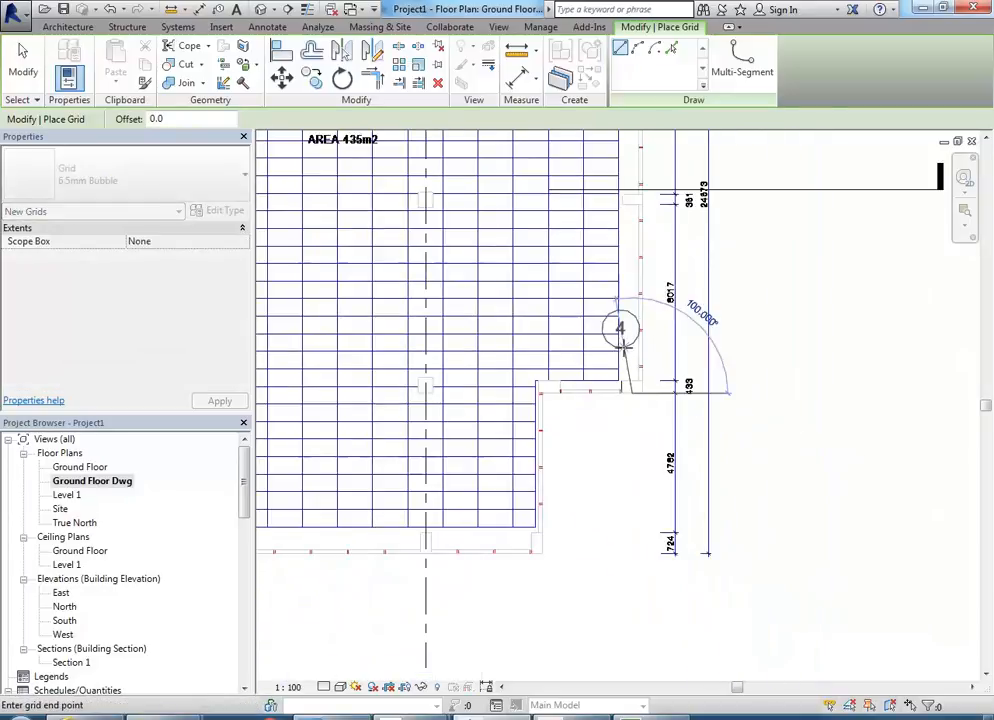
scroll(612, 275, "down", 1)
middle_click_drag(605, 290, 546, 248)
left_click(594, 325)
- Extend the lower end of grid line 4 below the plan, aligned and locked with the ends of grid lines 1 to 3
scroll(551, 500, "up", 4)
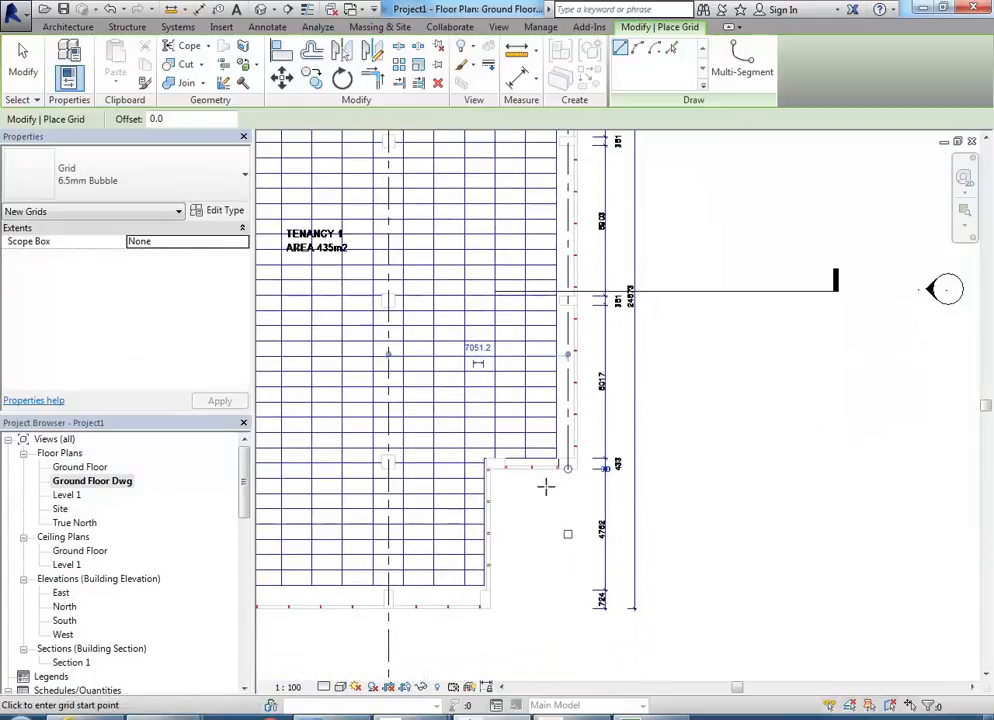
left_click_drag(577, 409, 540, 632)
scroll(539, 622, "down", 2)
middle_click_drag(539, 618, 626, 493)
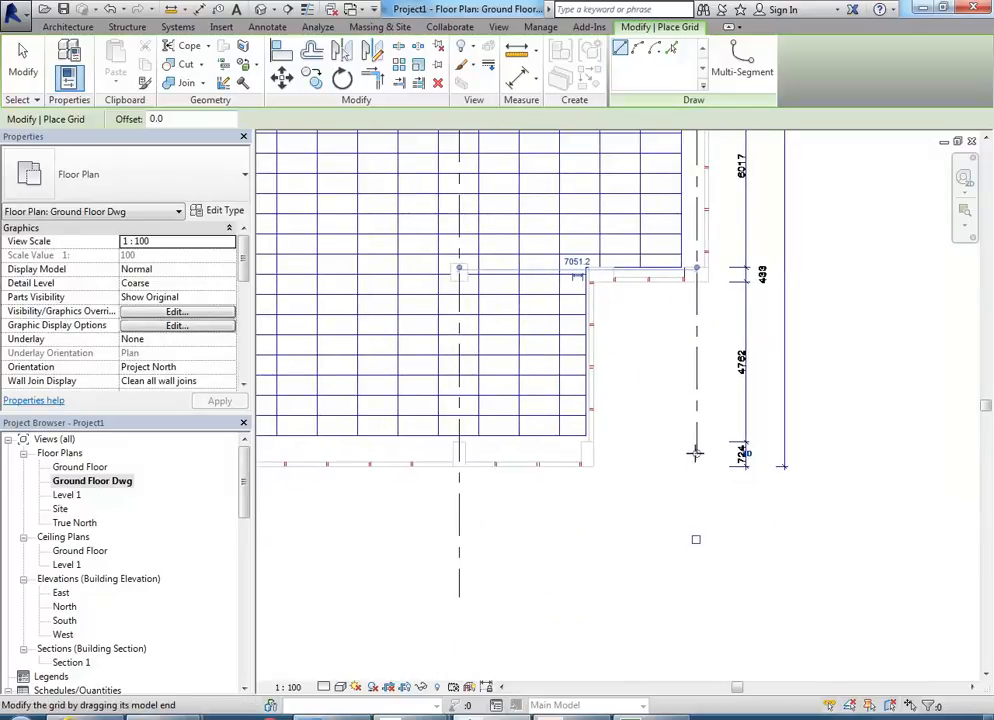
left_click_drag(696, 455, 652, 598)
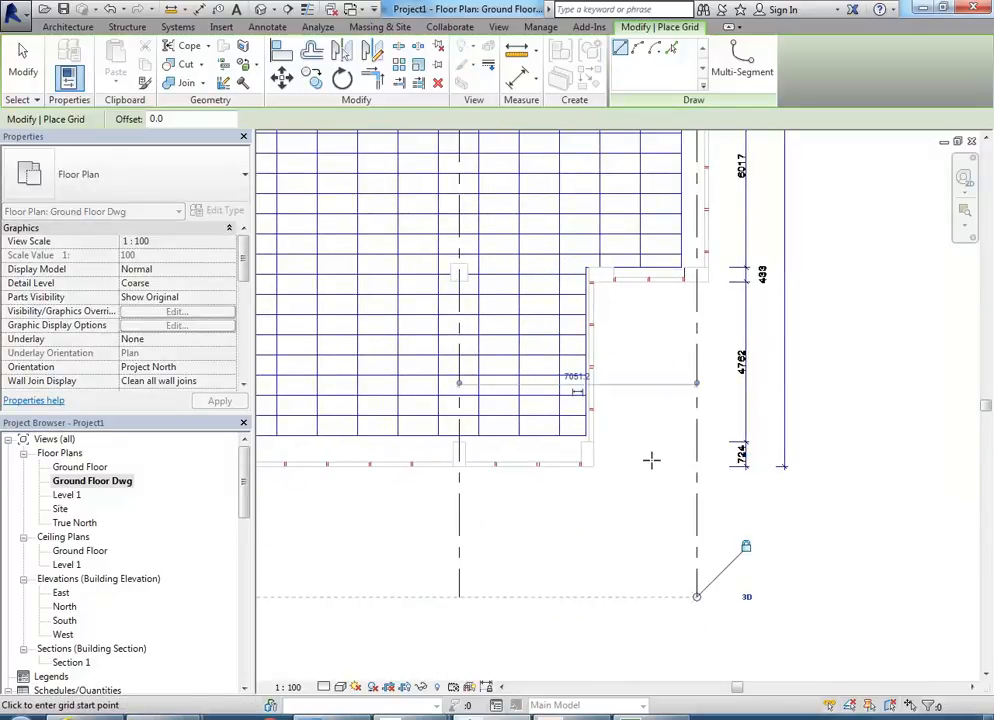
- Examine the four vertical grid lines and the side midpoints of the corner columns as starting points for horizontal grid lines
scroll(517, 455, "up", 5)
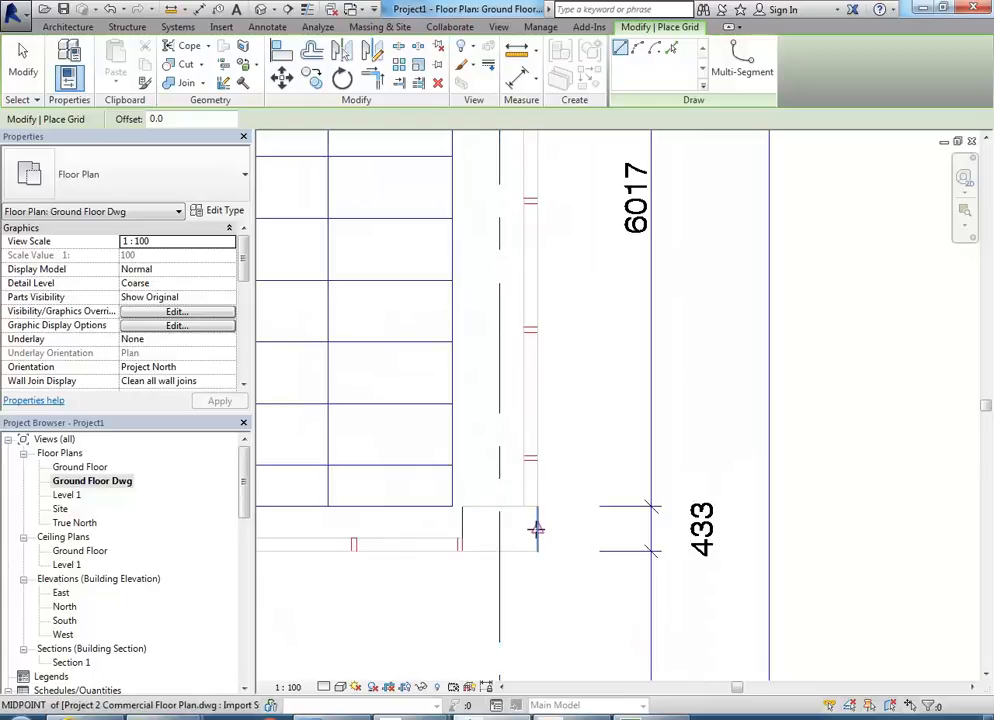
scroll(536, 529, "down", 6)
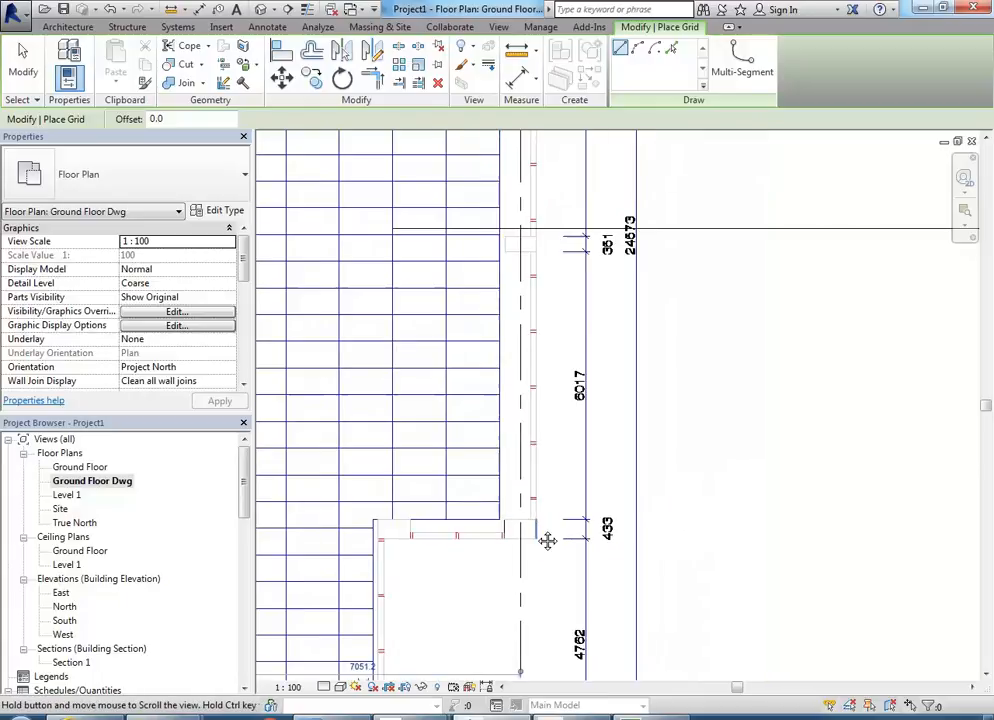
scroll(591, 543, "down", 3)
middle_click_drag(604, 554, 628, 548)
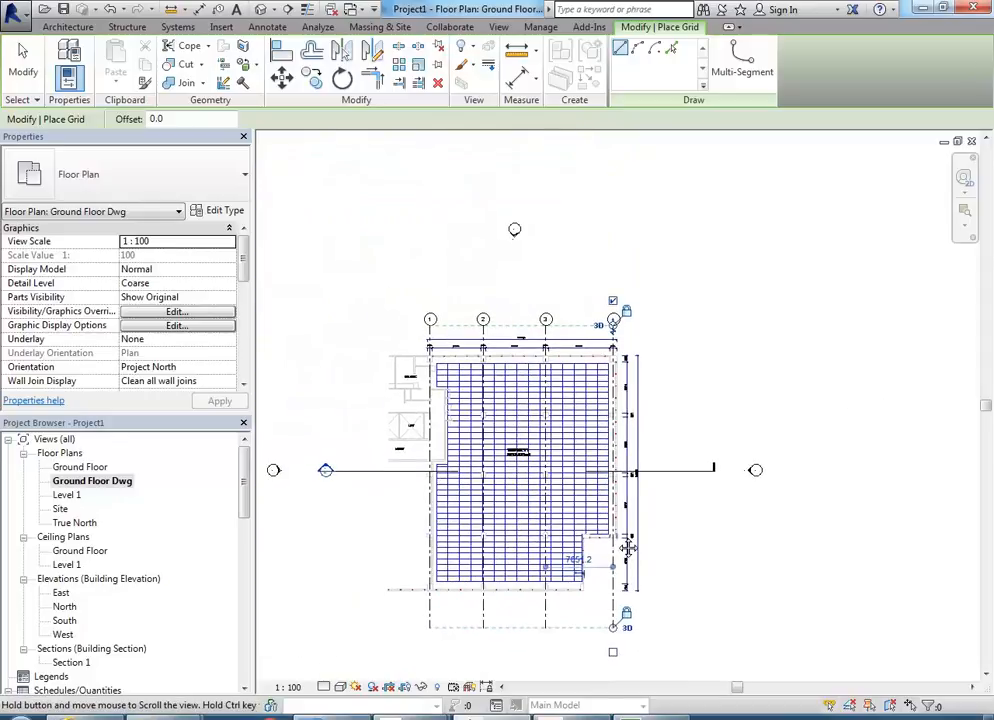
middle_click_drag(477, 606, 457, 597)
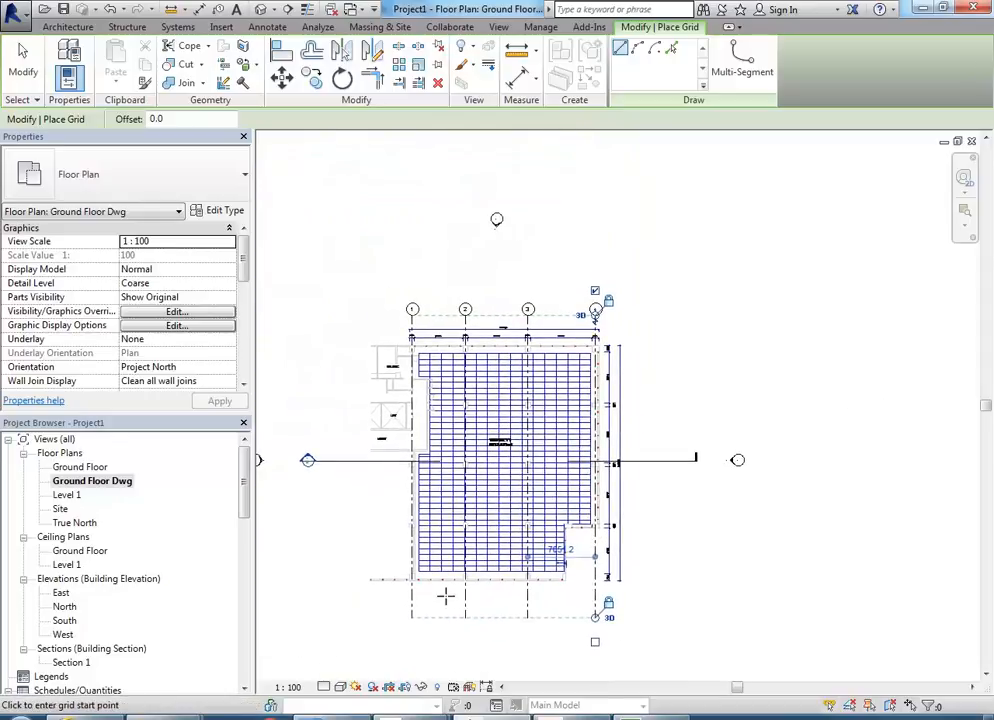
scroll(446, 598, "up", 1)
scroll(406, 324, "up", 3)
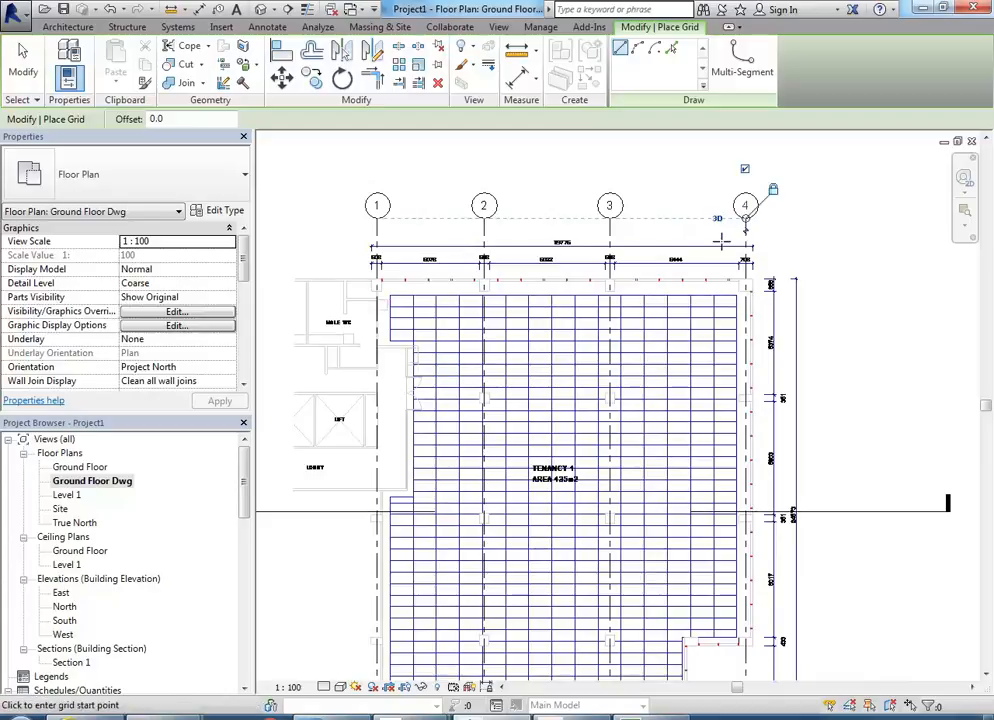
middle_click_drag(721, 240, 679, 230)
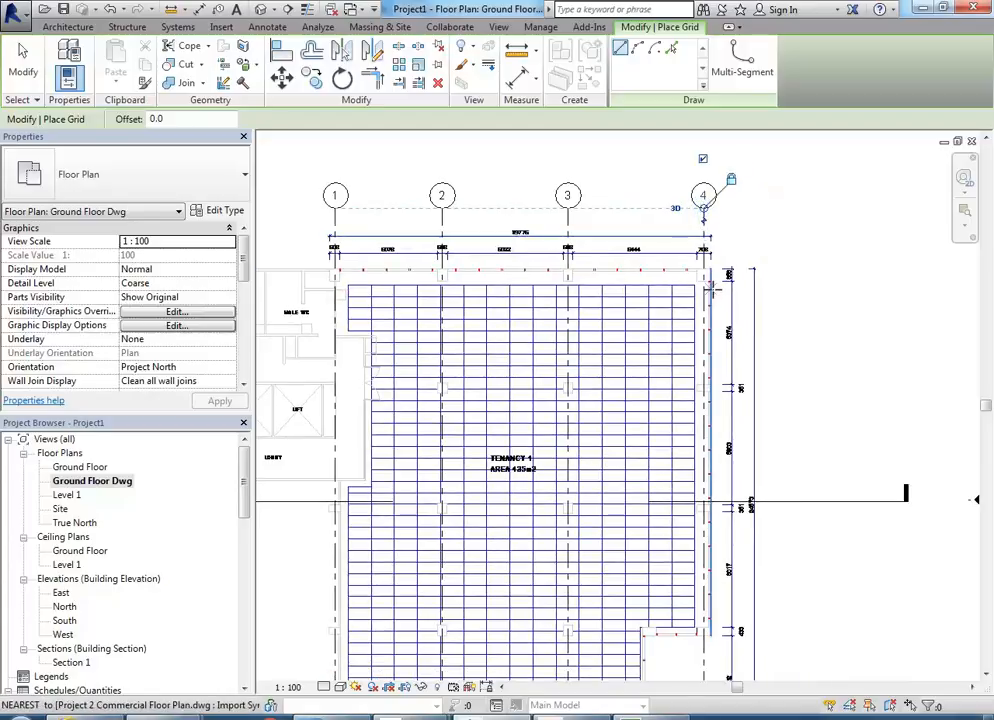
scroll(703, 212, "up", 5)
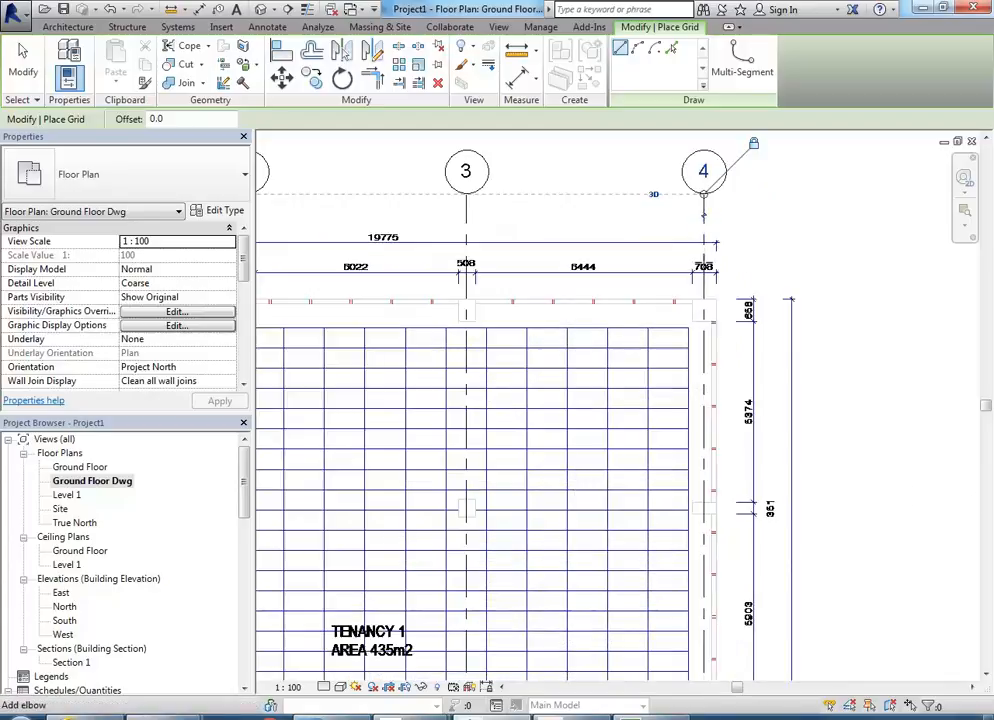
scroll(697, 206, "down", 4)
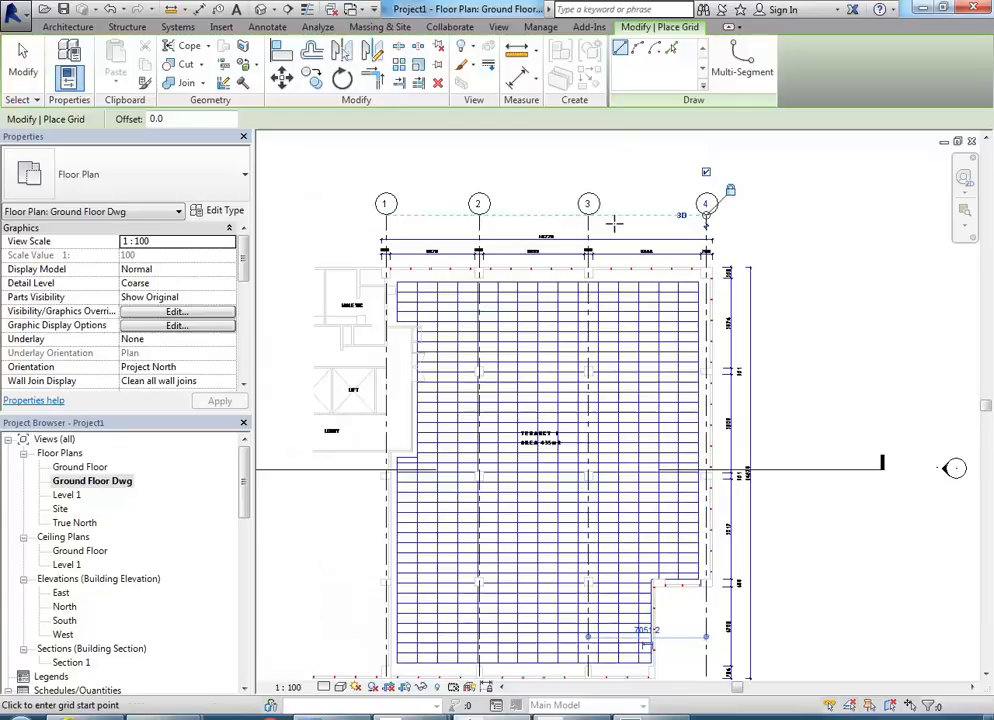
scroll(730, 262, "up", 3)
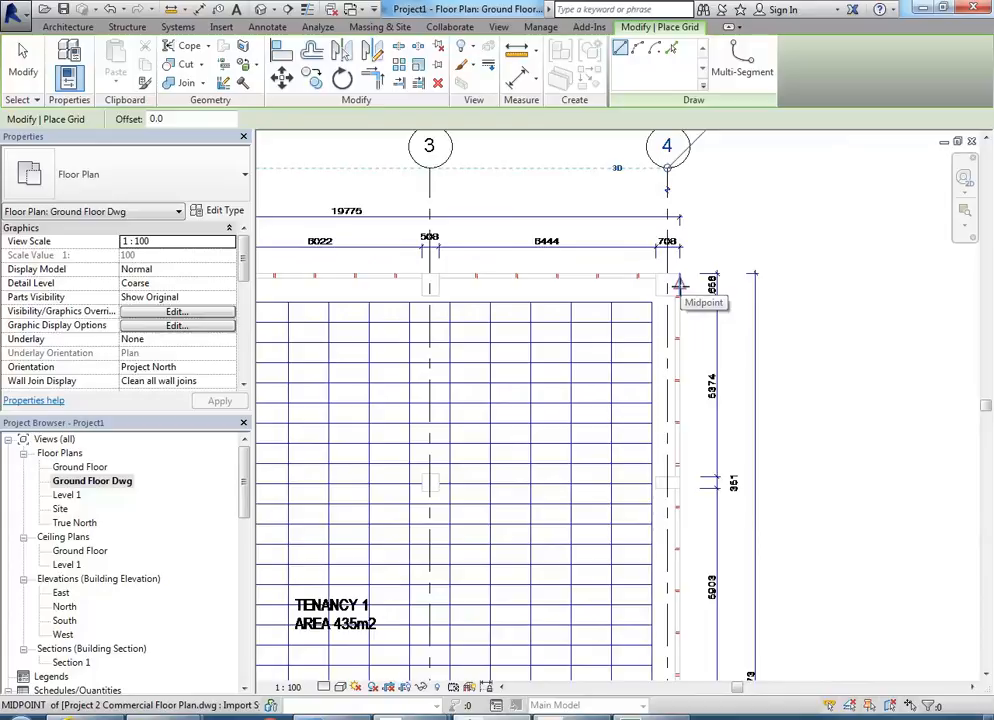
scroll(679, 285, "down", 4)
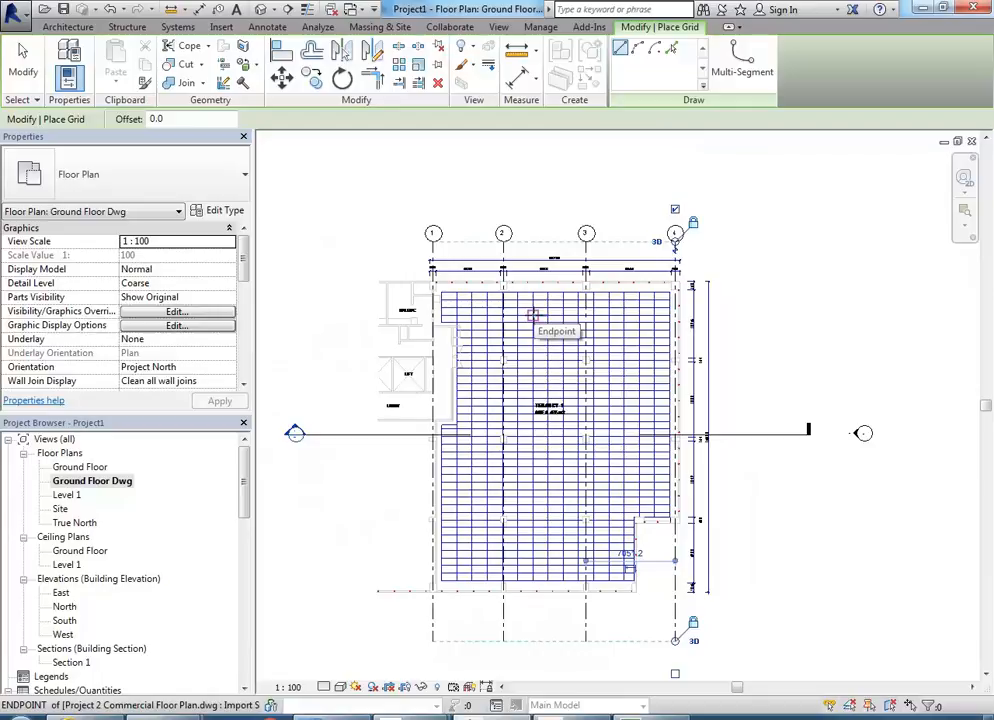
scroll(435, 278, "up", 4)
scroll(443, 301, "up", 2)
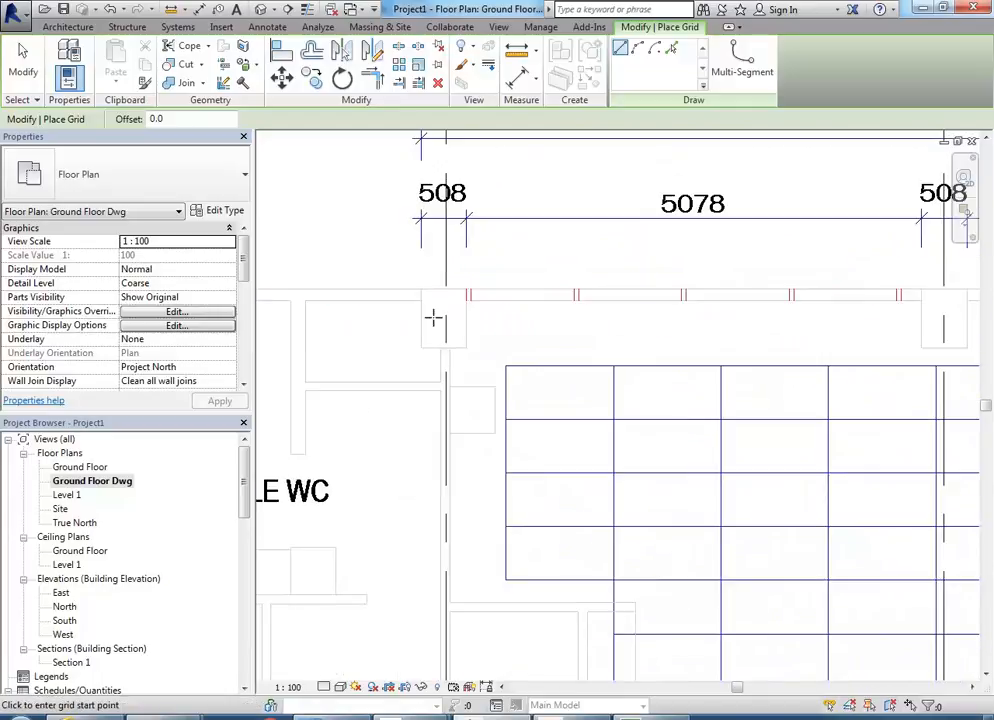
scroll(444, 300, "down", 5)
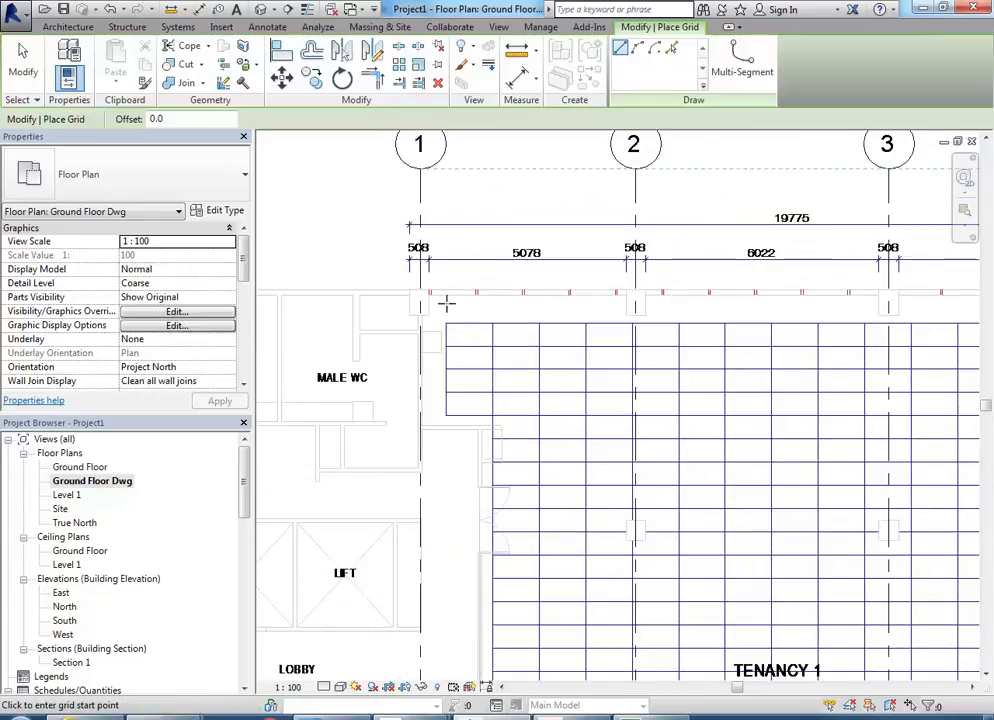
scroll(768, 285, "up", 5)
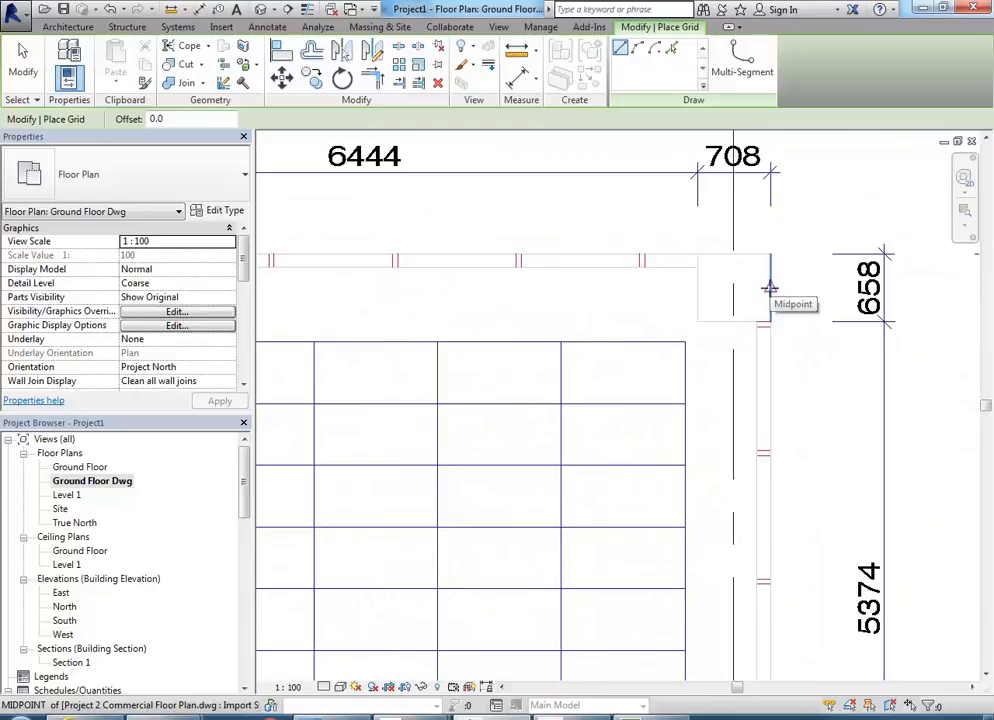
scroll(779, 289, "up", 2)
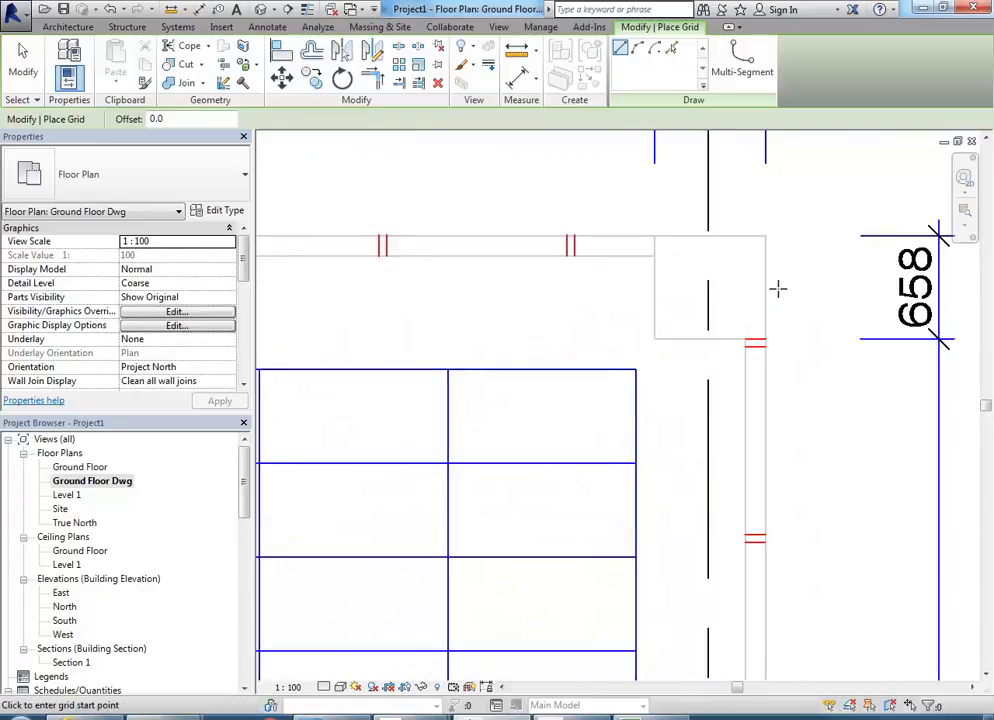
scroll(765, 289, "down", 5)
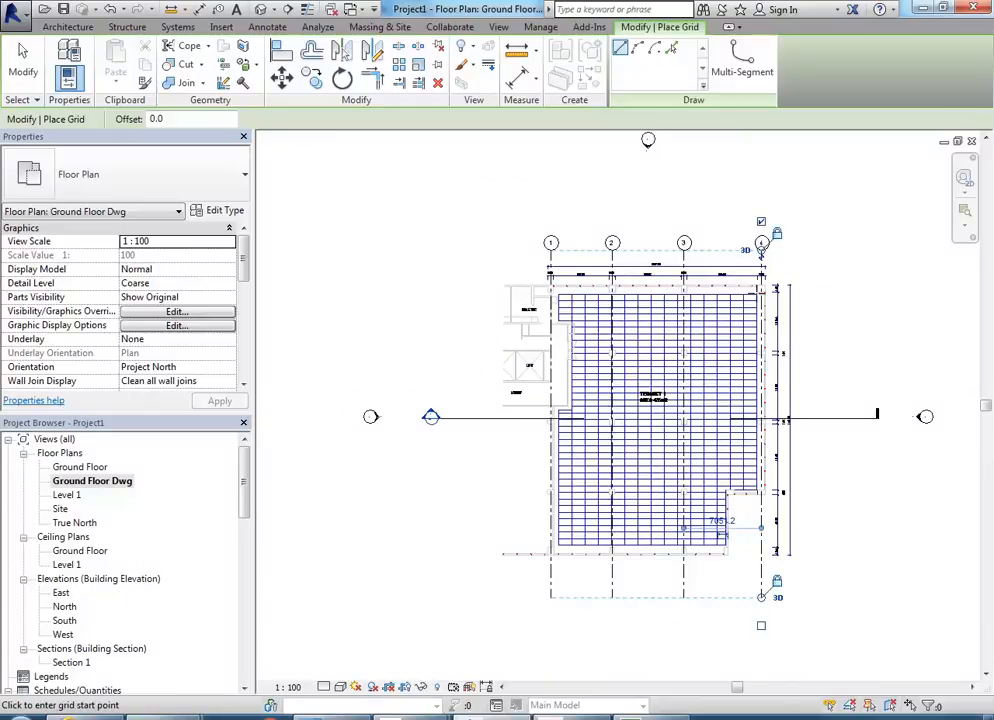
- Draw a horizontal grid line from the left side midpoint of the upper-left corner column to beyond the plan's right-hand dimensions
scroll(564, 275, "up", 8)
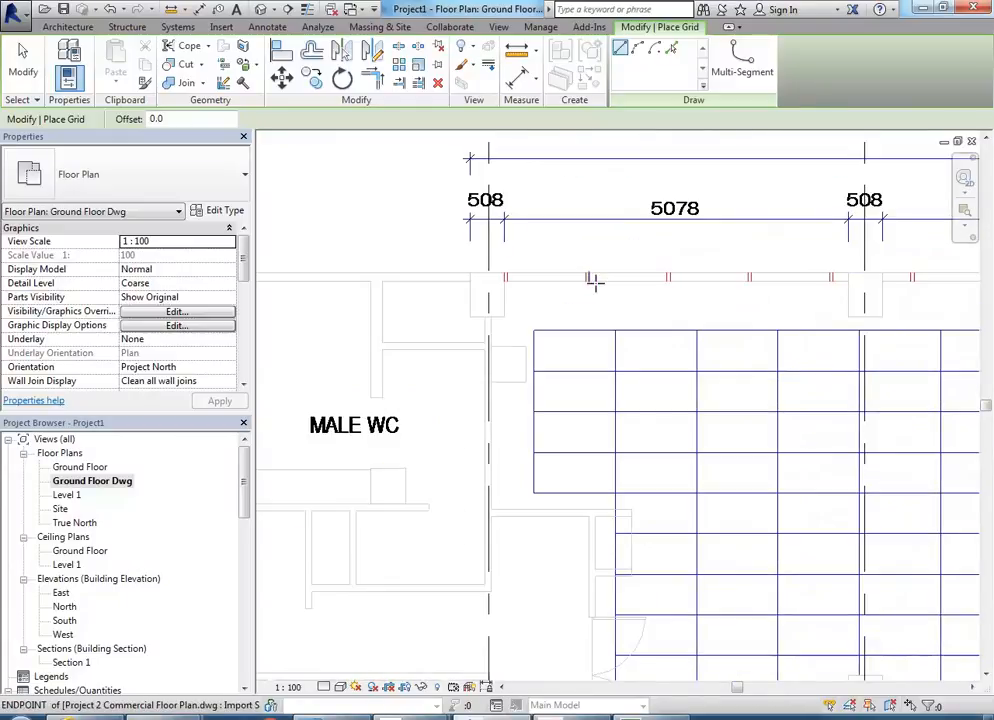
scroll(450, 296, "up", 2)
middle_click_drag(371, 317, 522, 311)
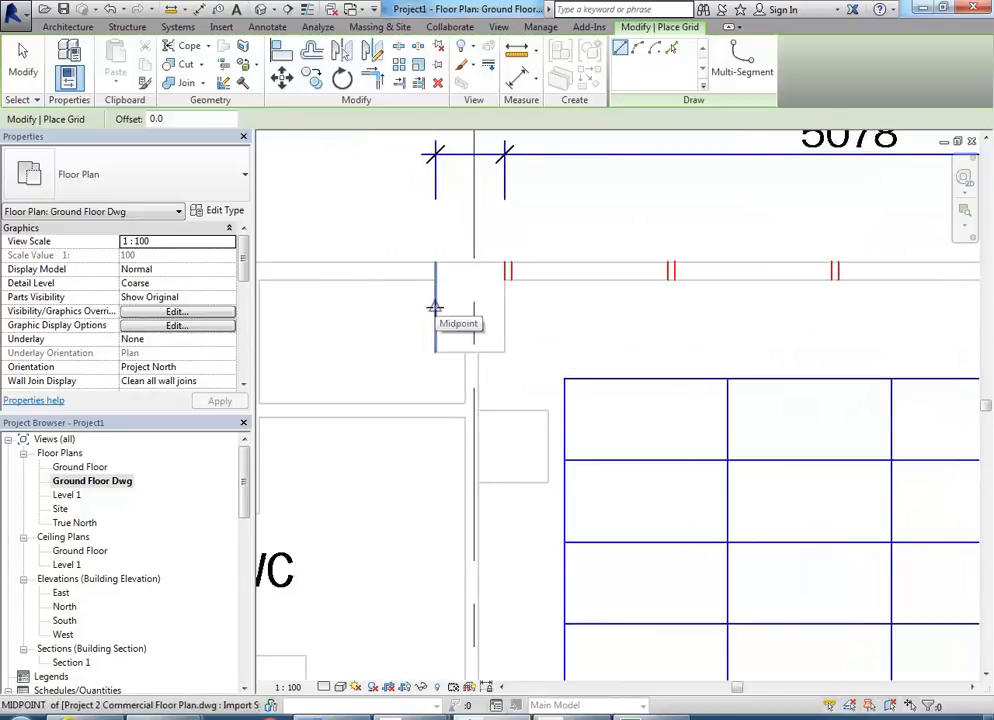
left_click(434, 308)
scroll(418, 328, "down", 4)
scroll(418, 328, "down", 1)
middle_click_drag(728, 340, 535, 339)
scroll(621, 322, "up", 3)
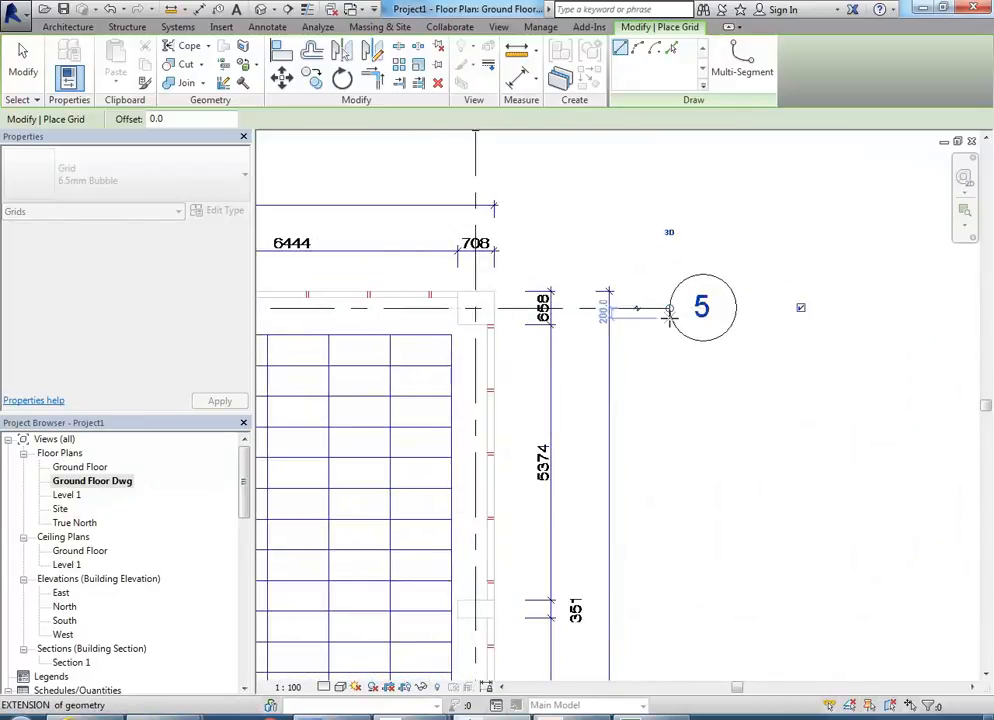
left_click(669, 317)
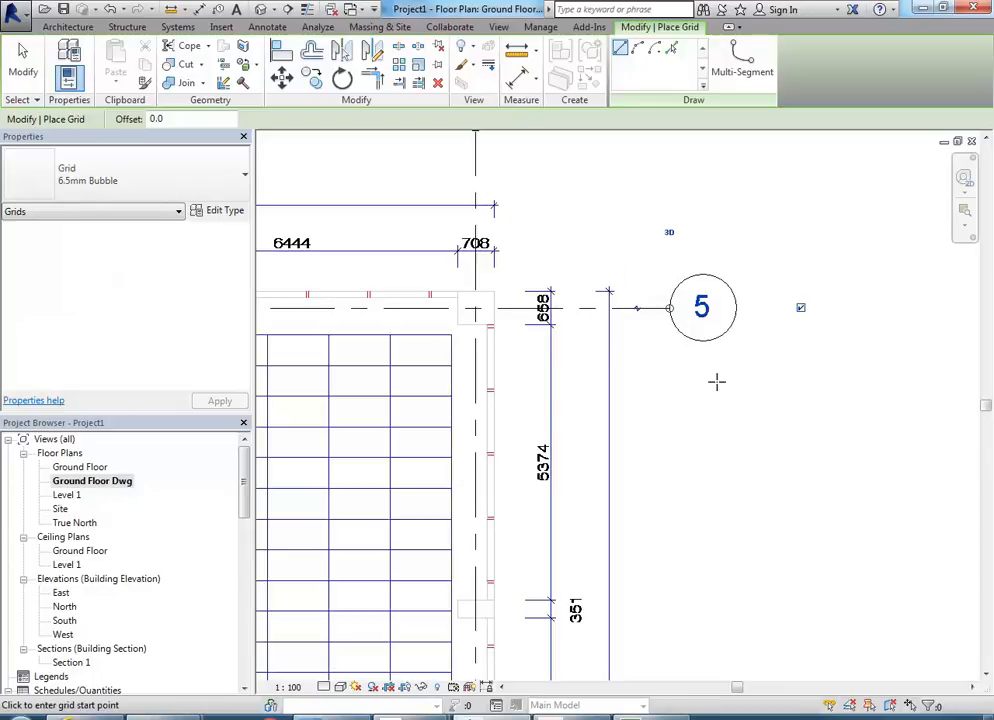
- Rename the new horizontal grid line's bubble to A
scroll(637, 288, "up", 3)
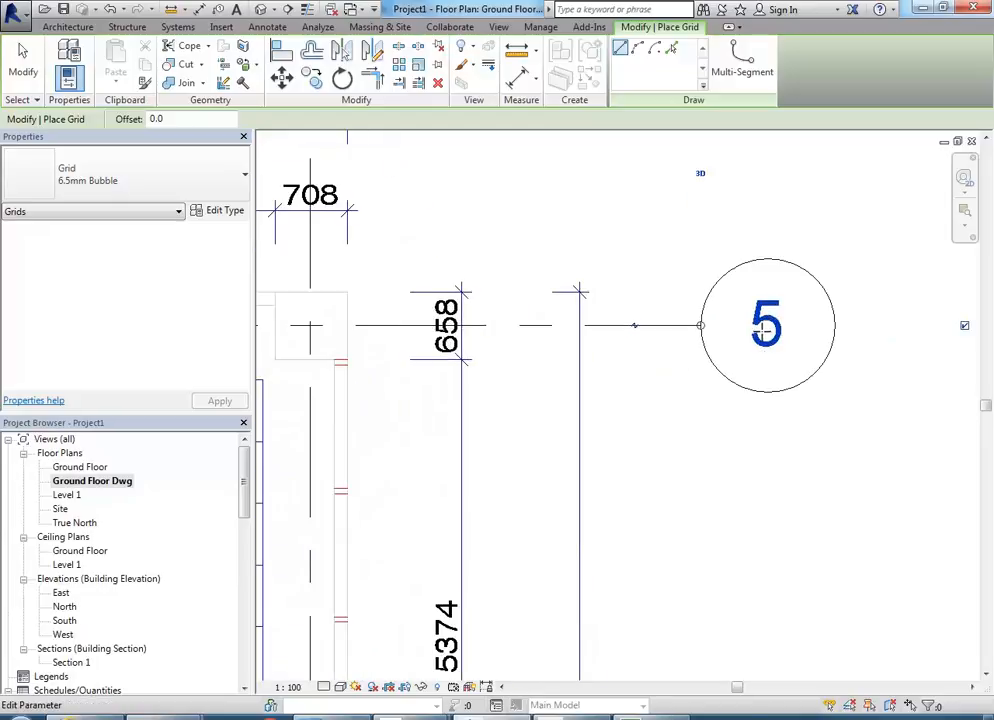
left_click(766, 340)
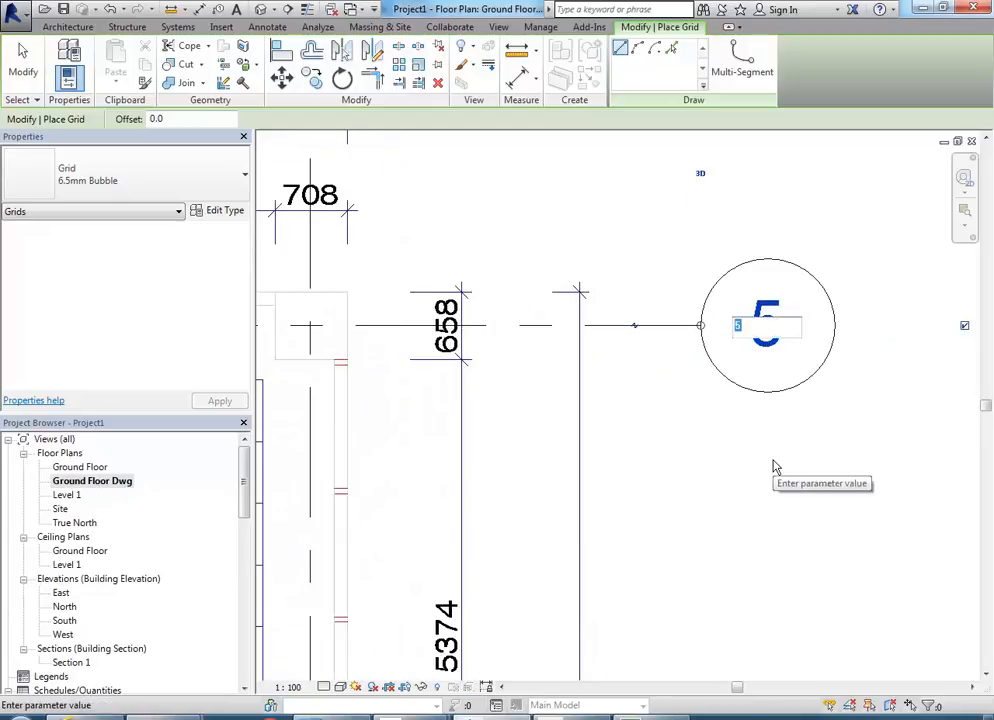
type("A")
key("Return")
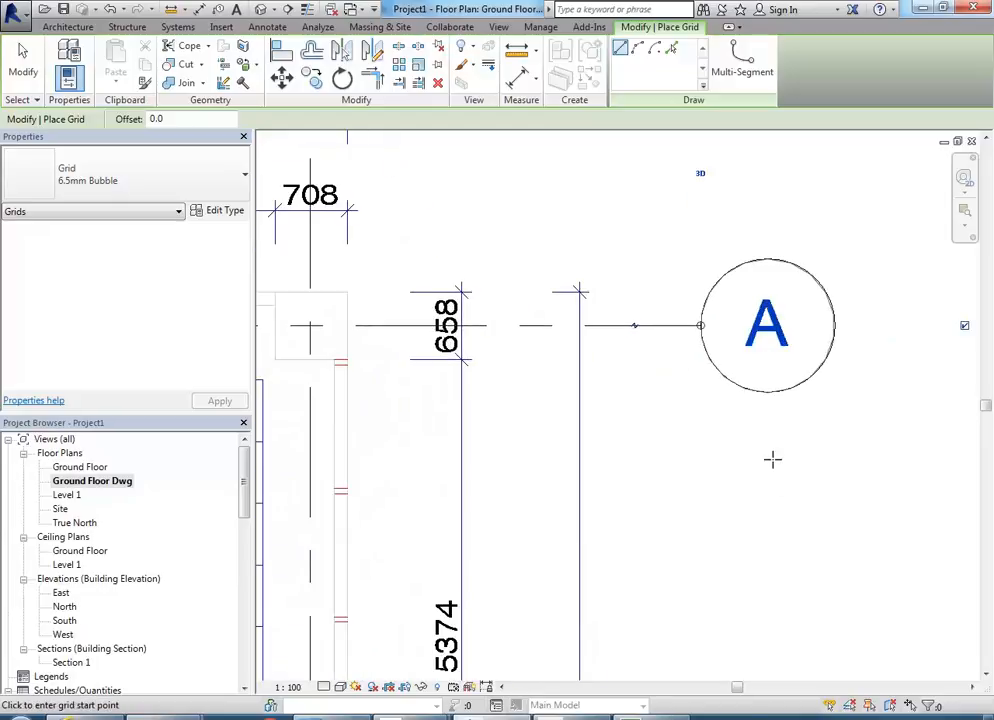
- Extend the left end of grid line A outward past the Male WC area of the plan
scroll(670, 399, "down", 3)
scroll(522, 421, "down", 3)
scroll(455, 330, "up", 5)
scroll(435, 311, "up", 1)
middle_click_drag(435, 311, 510, 308)
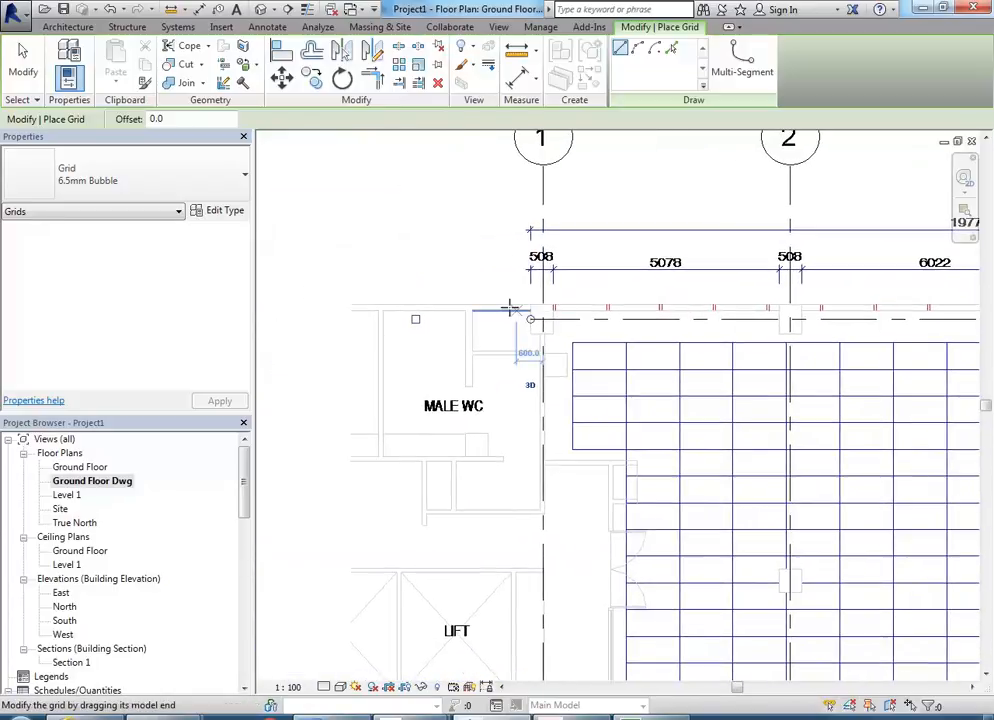
left_click_drag(530, 319, 313, 335)
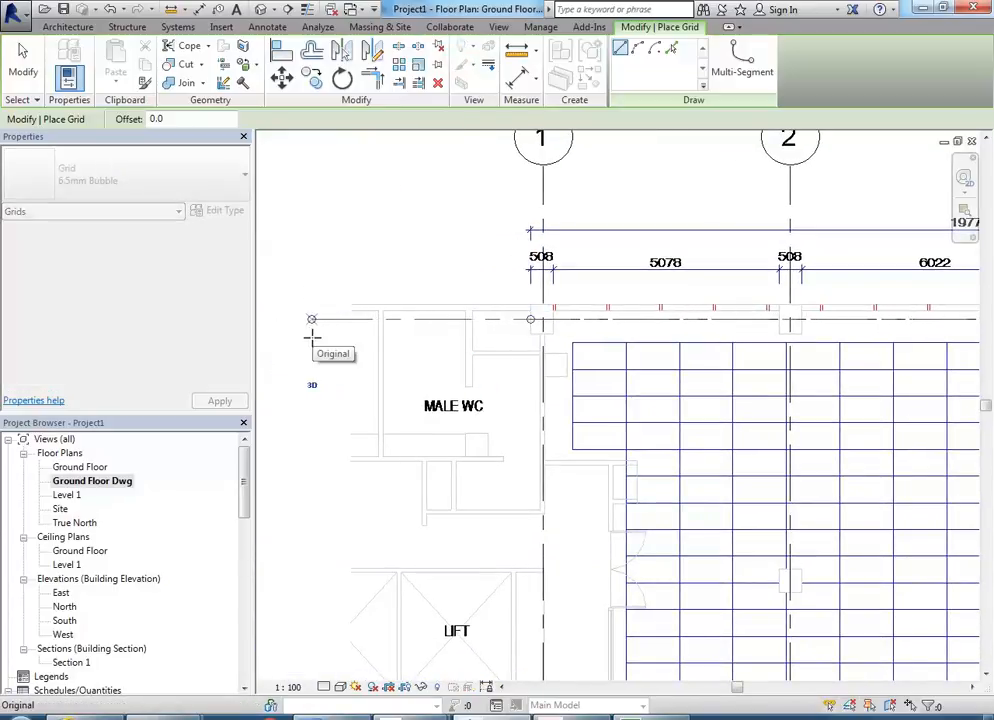
- Draw horizontal grid line B from the left side midpoint of the upper column on grid 2, ending its head in line with bubble A
middle_click_drag(555, 422, 518, 315)
scroll(518, 315, "down", 1)
middle_click_drag(519, 489, 491, 409)
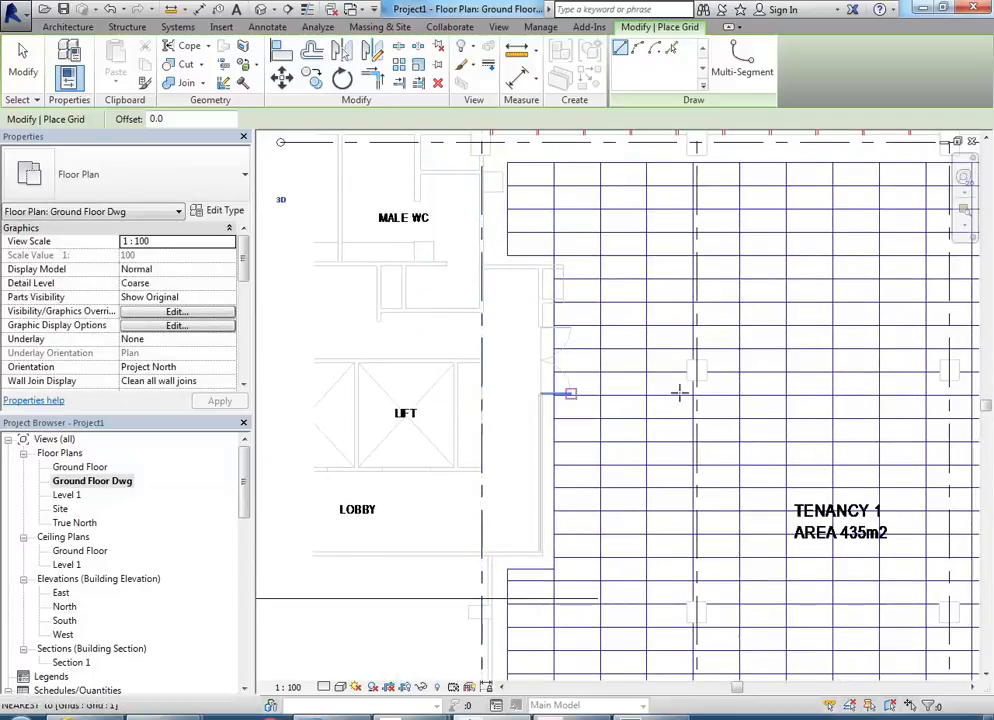
scroll(479, 402, "down", 1)
middle_click_drag(687, 376, 539, 404)
scroll(510, 405, "up", 2)
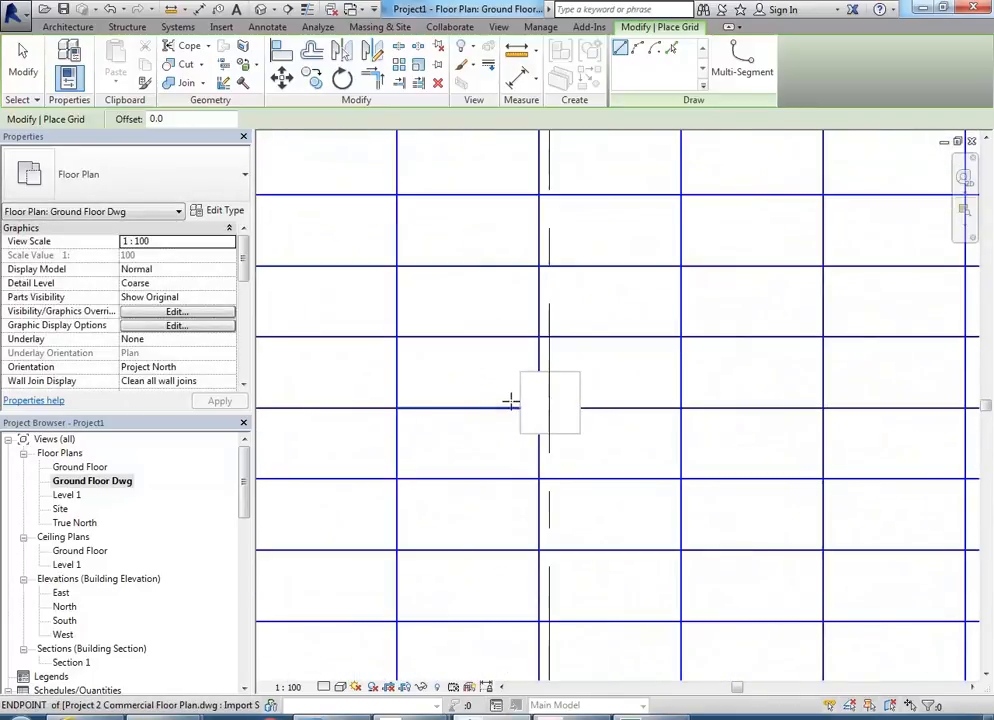
left_click(520, 402)
scroll(615, 402, "down", 5)
middle_click_drag(706, 400, 442, 434)
scroll(745, 407, "down", 1)
middle_click_drag(810, 408, 713, 420)
scroll(716, 420, "up", 4)
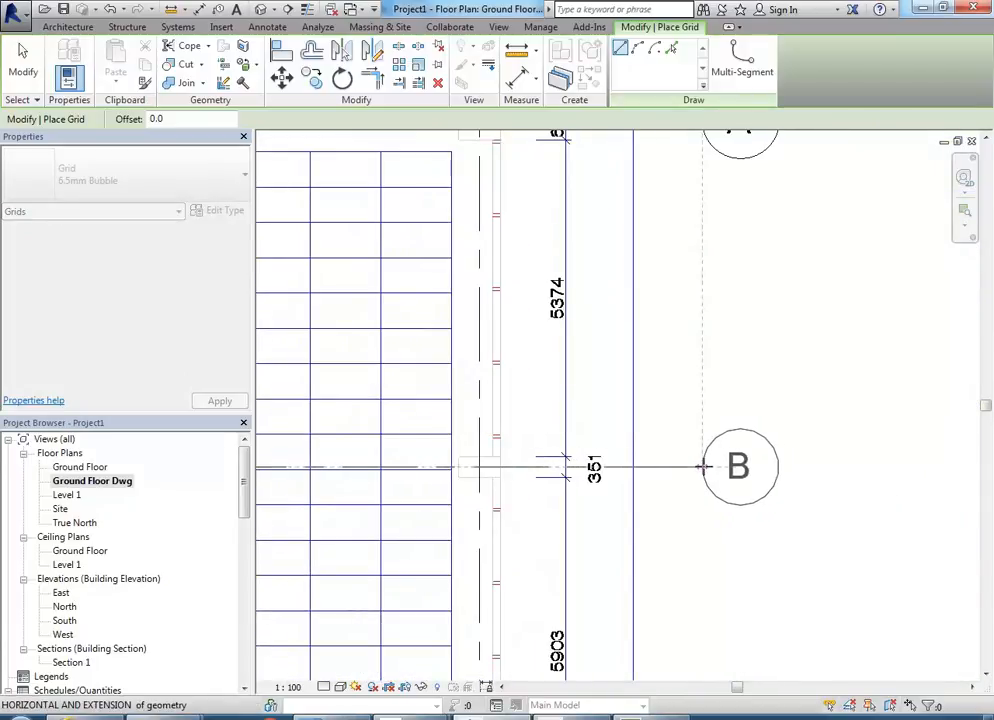
left_click(704, 466)
- Extend the left end of grid line B past the lift area, aligned with the end of grid line A
scroll(563, 298, "down", 6)
middle_click_drag(483, 352, 595, 364)
scroll(595, 364, "down", 3)
middle_click_drag(477, 374, 630, 362)
scroll(559, 377, "up", 3)
scroll(560, 372, "up", 2)
left_click_drag(597, 341, 430, 344)
scroll(400, 338, "down", 2)
middle_click_drag(413, 343, 433, 343)
left_click_drag(430, 344, 328, 337)
- Draw horizontal grid line C from the left side midpoint of the column on grid 1 below the lobby, ending in line with bubbles A and B
scroll(500, 476, "up", 3)
middle_click_drag(422, 462, 506, 448)
scroll(476, 436, "up", 3)
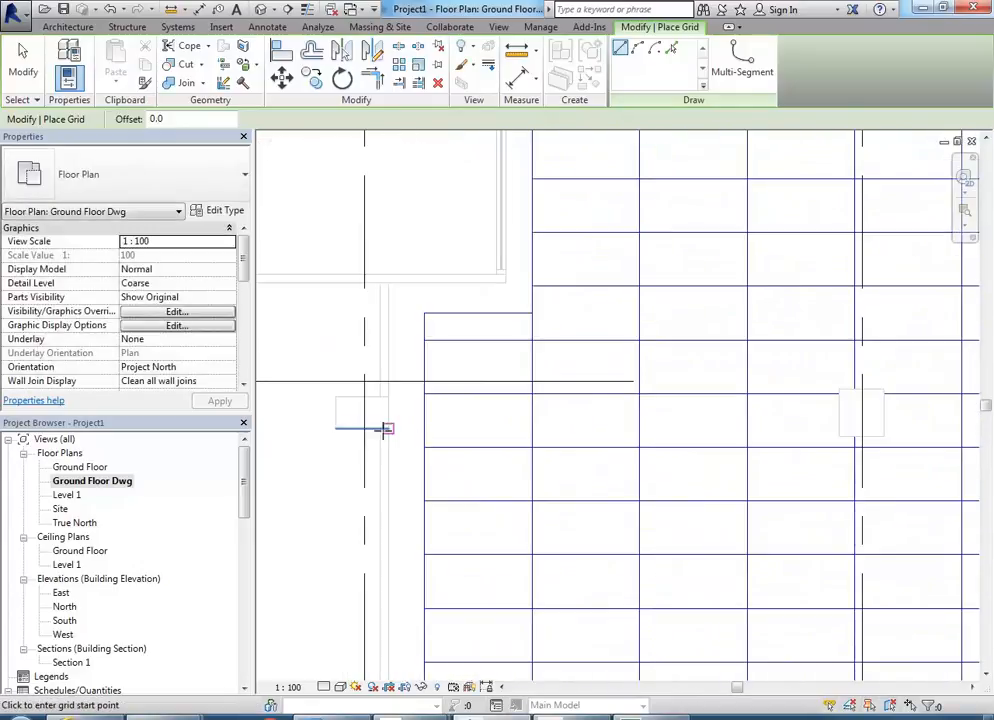
left_click(335, 413)
scroll(694, 433, "down", 5)
scroll(713, 430, "up", 4)
left_click(768, 441)
- Extend the left end of grid line C outward, aligned with the ends of grid lines A and B
scroll(548, 488, "down", 4)
scroll(528, 482, "up", 1)
scroll(528, 482, "up", 1)
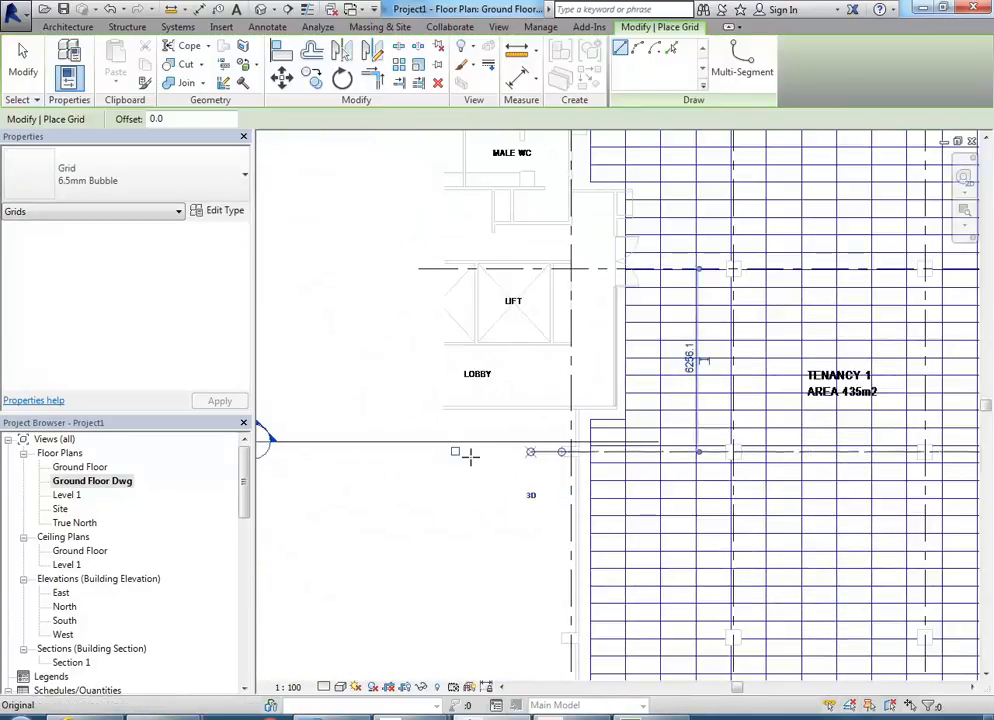
scroll(437, 452, "down", 3)
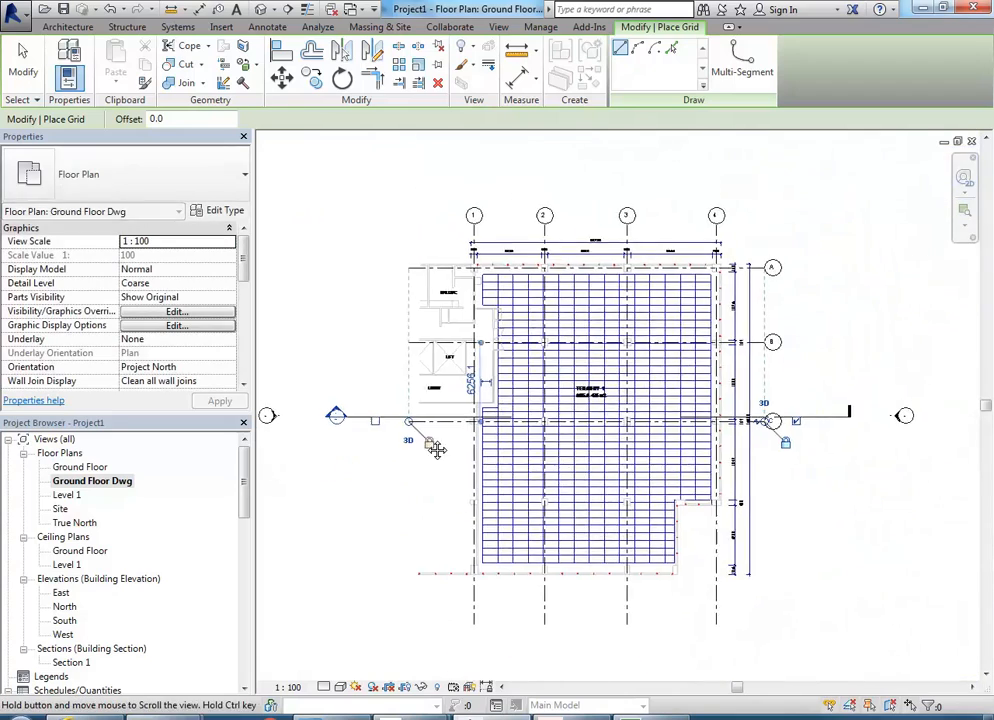
- Draw horizontal grid line D from the next column down on grid 1, ending its head in line with bubbles A to C
scroll(460, 500, "up", 5)
left_click(476, 458)
scroll(645, 485, "down", 5)
middle_click_drag(675, 482, 464, 478)
scroll(870, 470, "down", 3)
middle_click_drag(880, 470, 540, 468)
scroll(653, 468, "up", 2)
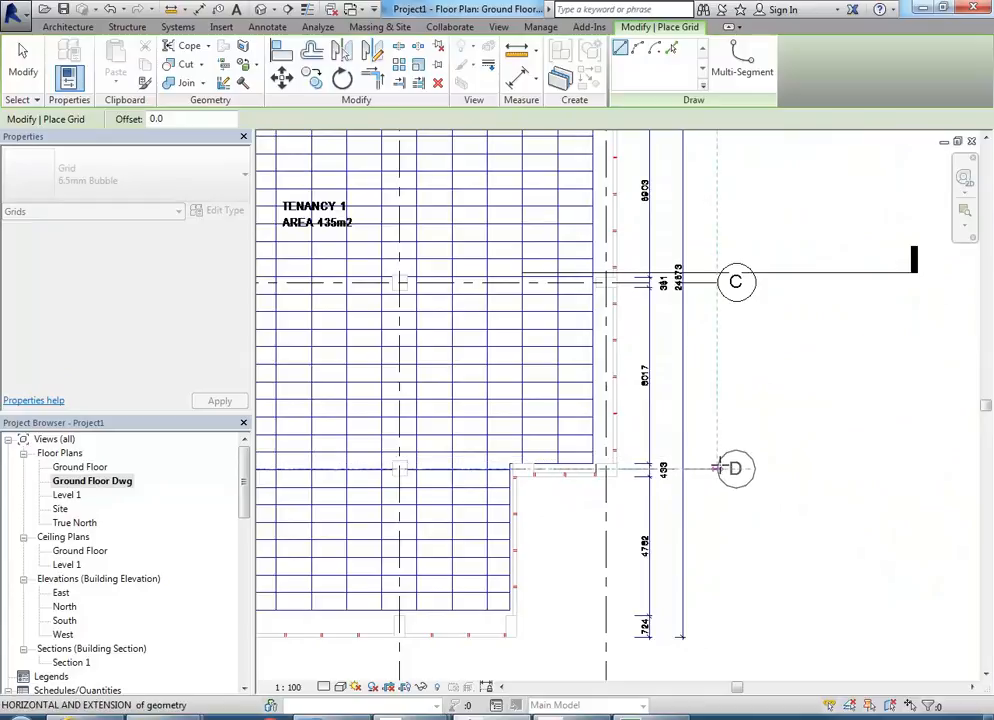
left_click(718, 468)
- Extend the left end of grid line D outward, aligned and locked with the ends of grid lines A to C
scroll(597, 470, "down", 5)
middle_click_drag(560, 470, 735, 457)
scroll(533, 457, "up", 5)
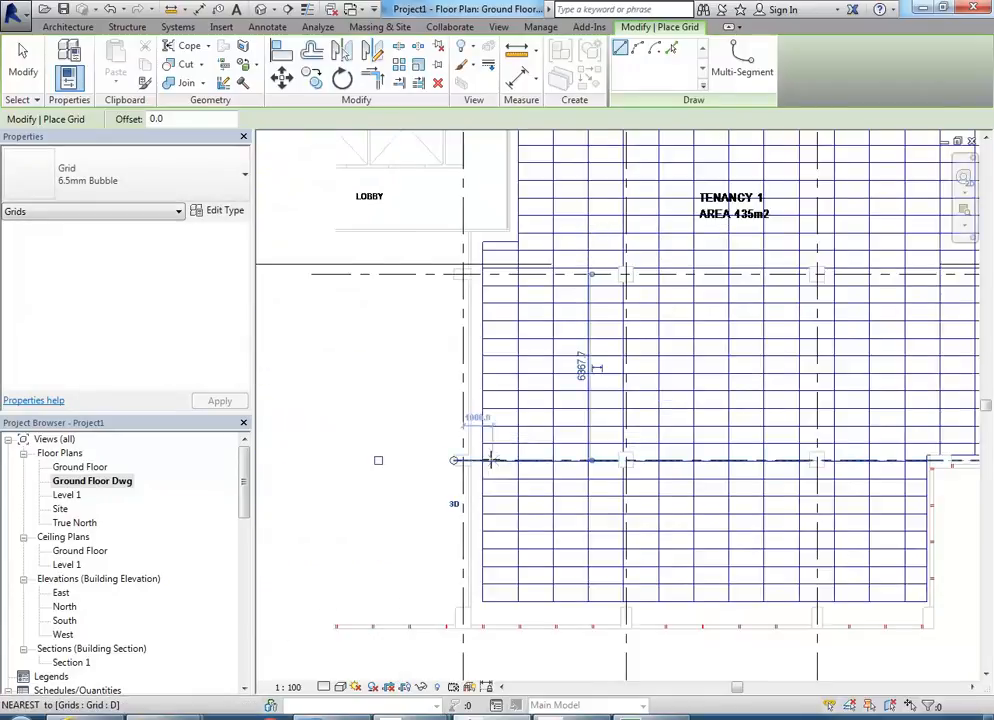
middle_click_drag(490, 460, 600, 463)
left_click_drag(477, 463, 421, 464)
- Draw horizontal grid line E from the left side midpoint of the lower-left corner column, ending its head in line with bubbles A to D
middle_click_drag(507, 543, 467, 441)
scroll(504, 515, "up", 2)
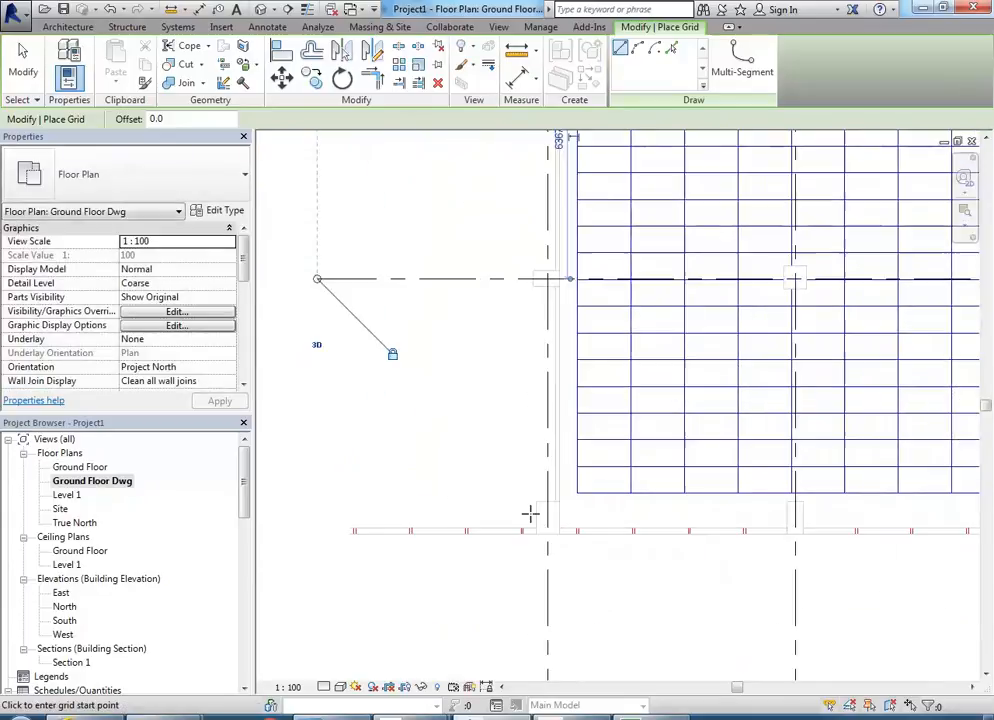
left_click(536, 516)
scroll(687, 512, "down", 3)
middle_click_drag(687, 512, 483, 526)
middle_click_drag(726, 516, 650, 527)
scroll(802, 531, "up", 2)
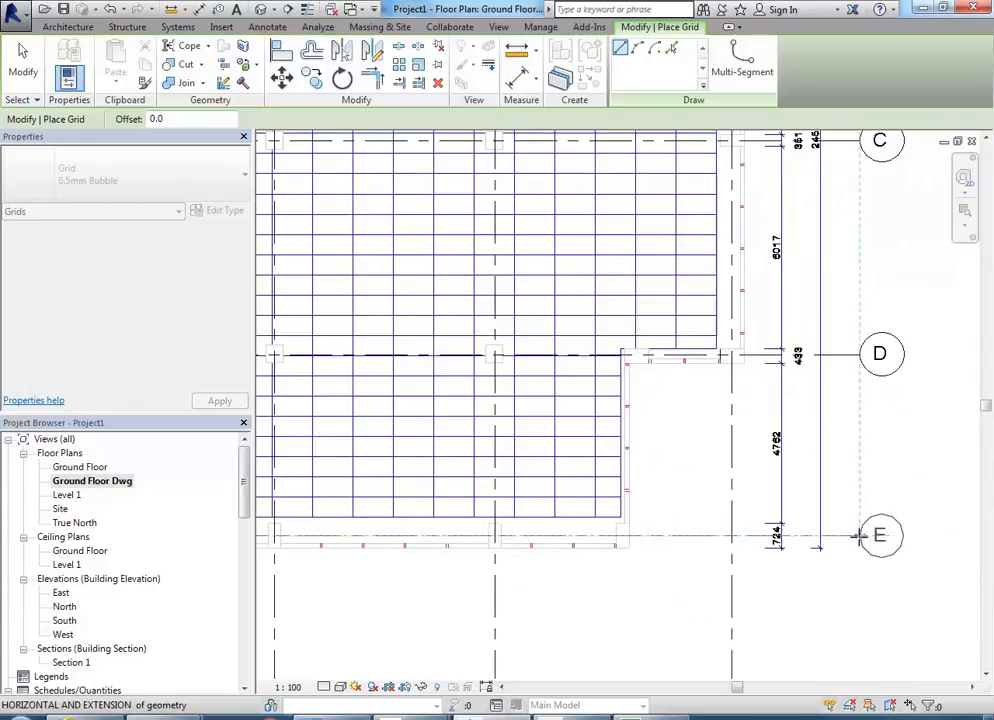
left_click(859, 537)
- Extend the left end of grid line E into alignment with grid lines A to D, and finish placing grids
scroll(577, 510, "down", 4)
middle_click_drag(296, 551, 540, 580)
scroll(507, 574, "up", 3)
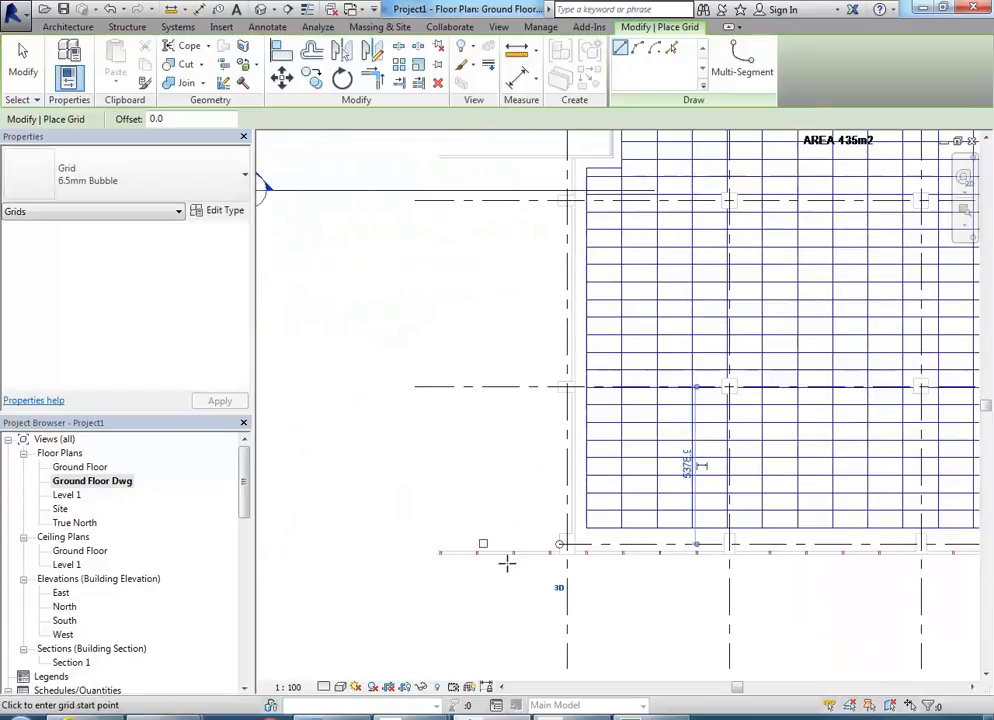
left_click_drag(559, 544, 415, 545)
scroll(471, 489, "down", 5)
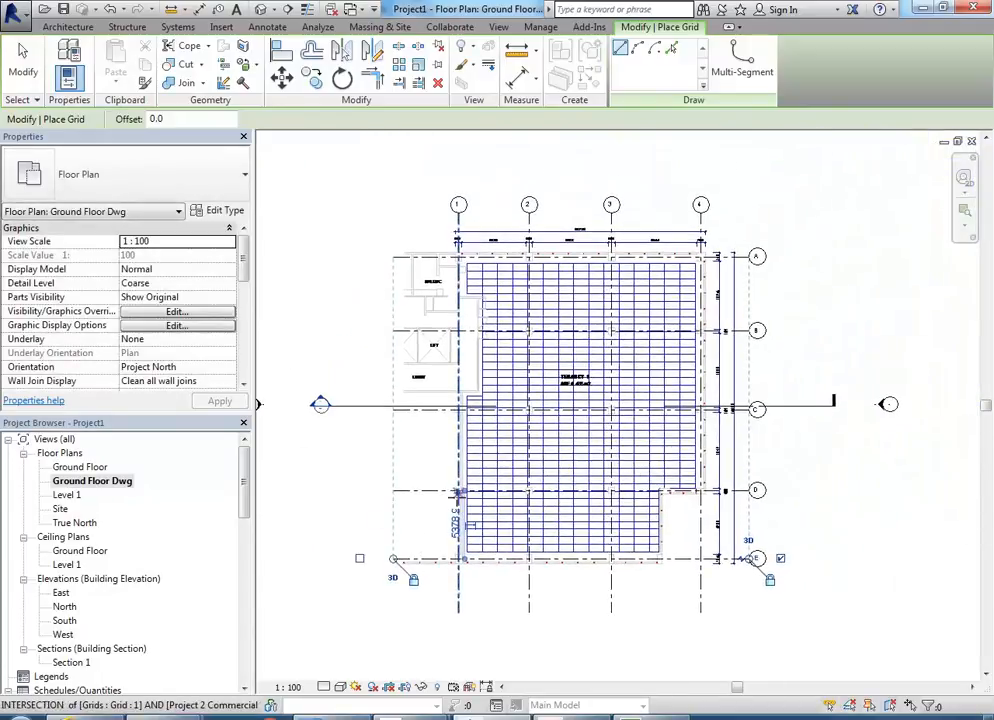
middle_click_drag(757, 397, 697, 375)
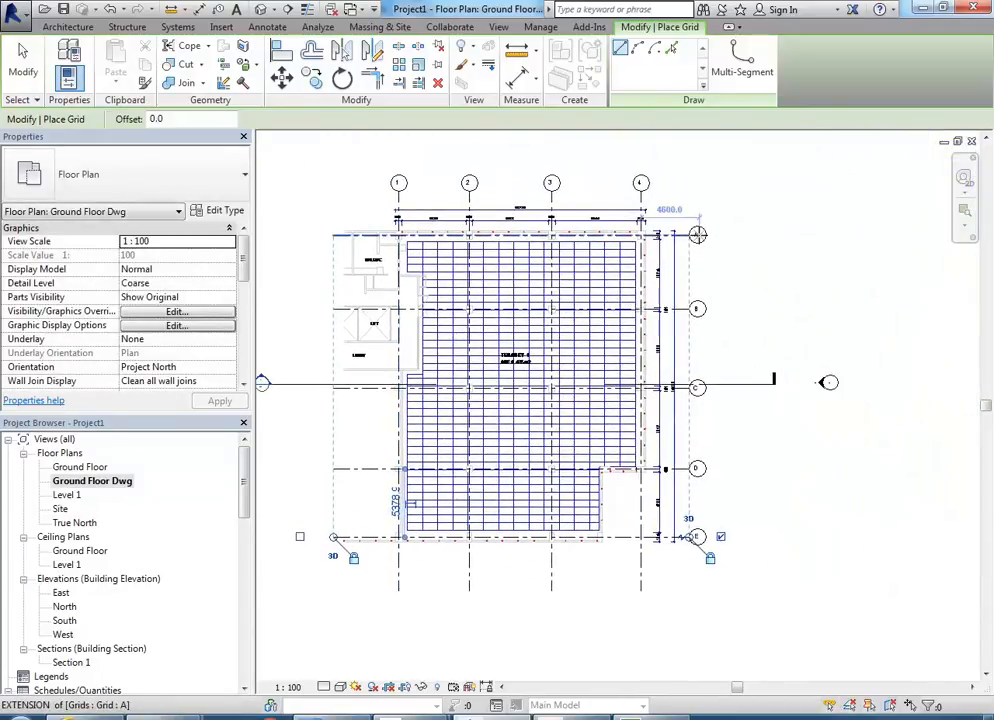
right_click(331, 199)
right_click(356, 205)
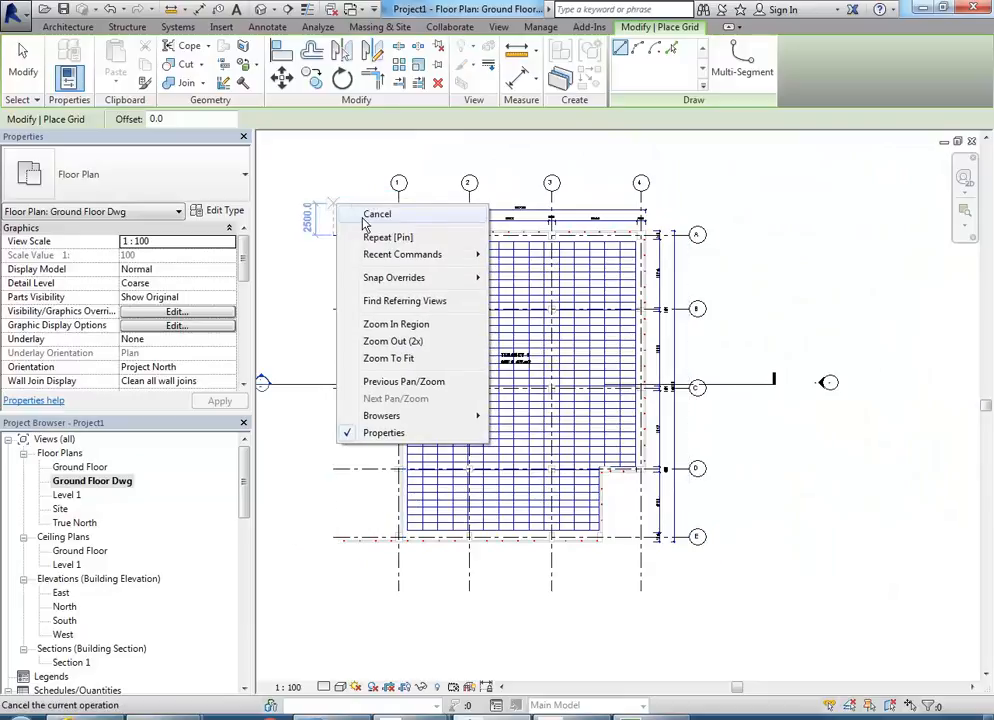
left_click(378, 213)
- Compare the grid layout in the Ground Floor view with the imported plan in the Ground Floor Dwg view
double_click(80, 467)
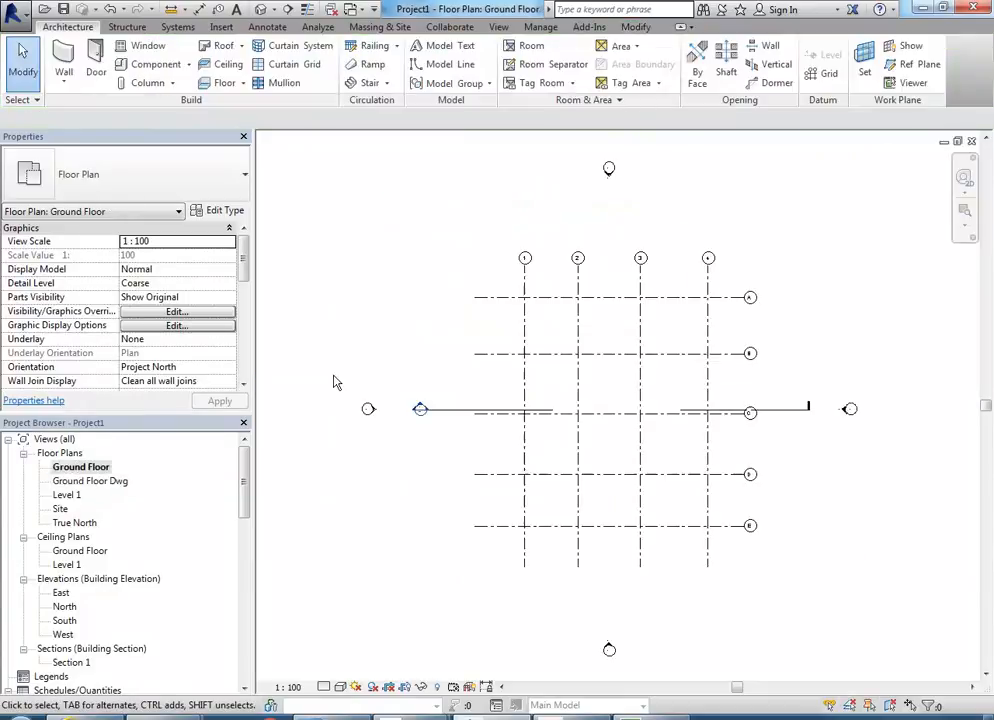
middle_click_drag(550, 395, 510, 395)
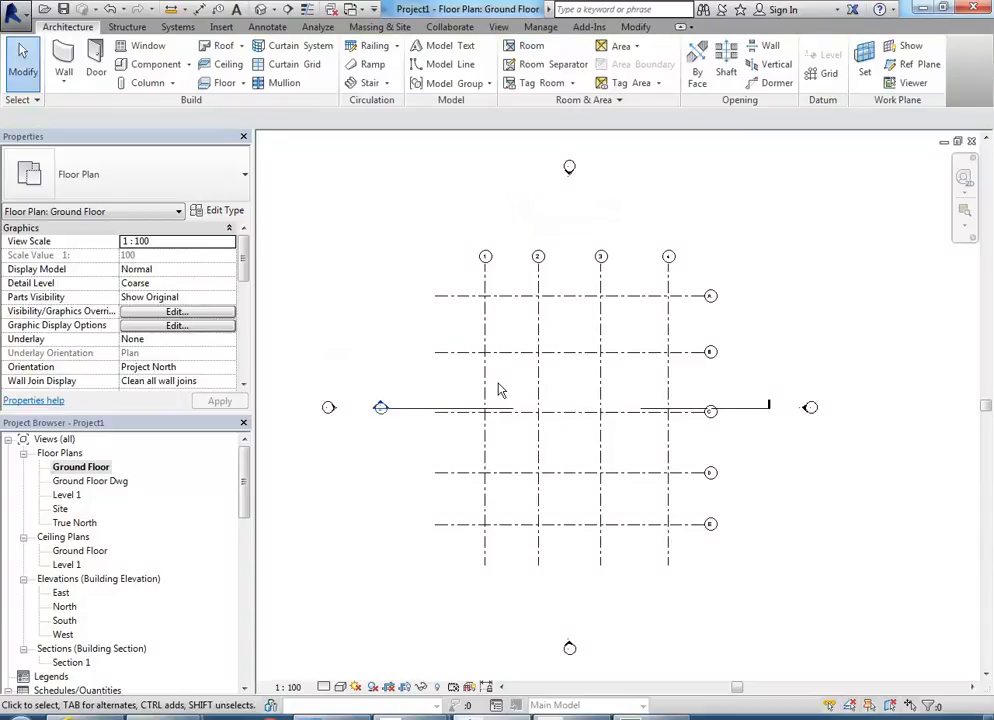
double_click(80, 483)
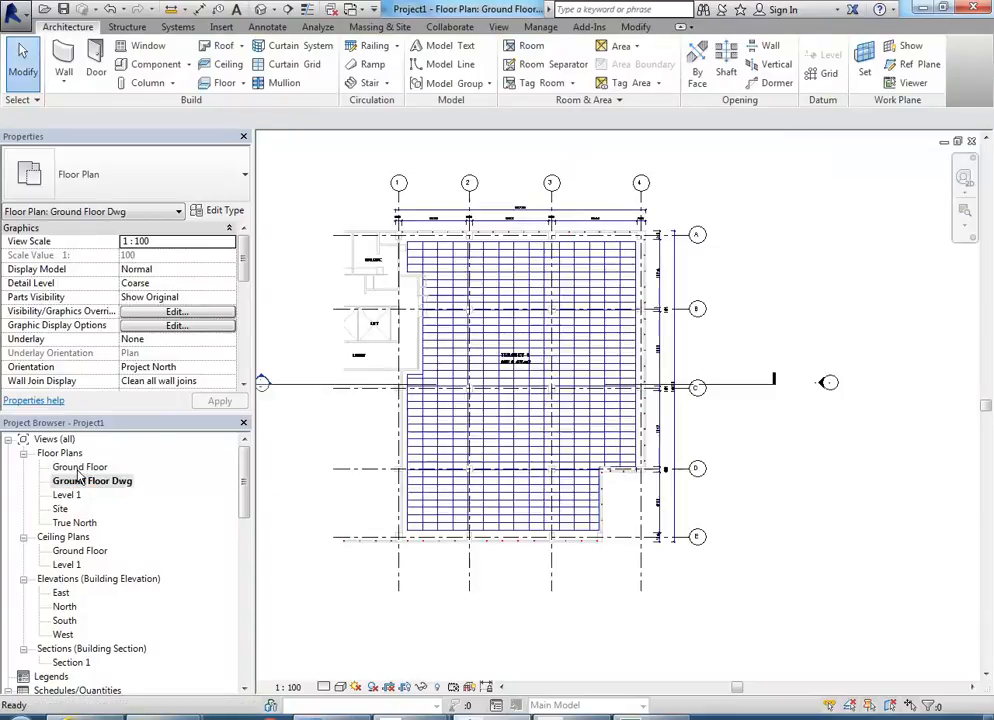
double_click(78, 468)
double_click(80, 482)
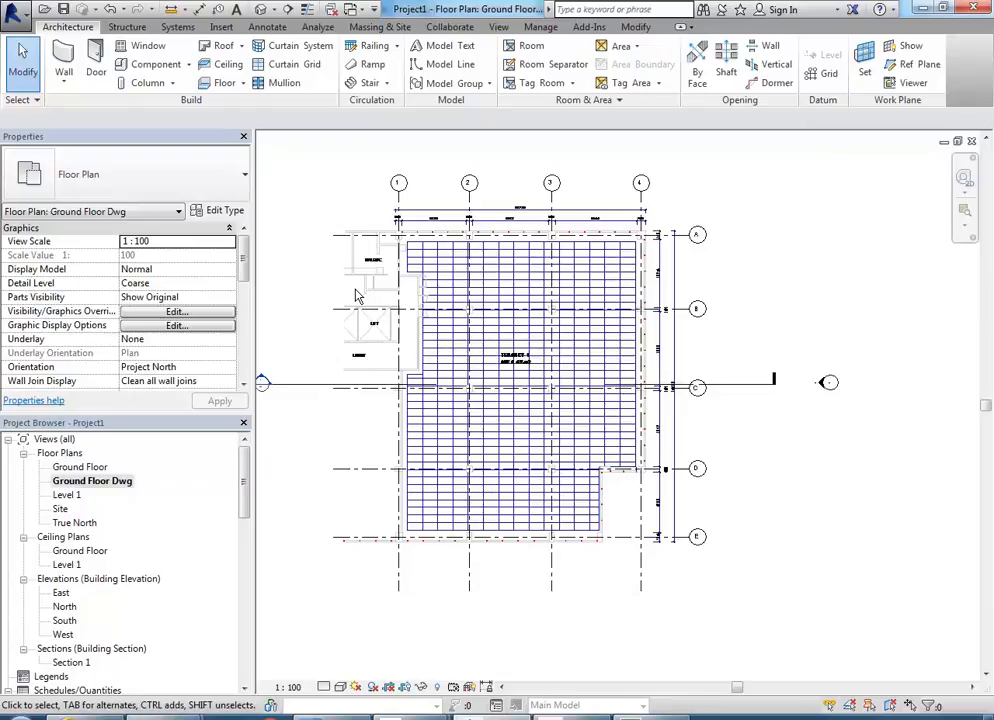
double_click(80, 468)
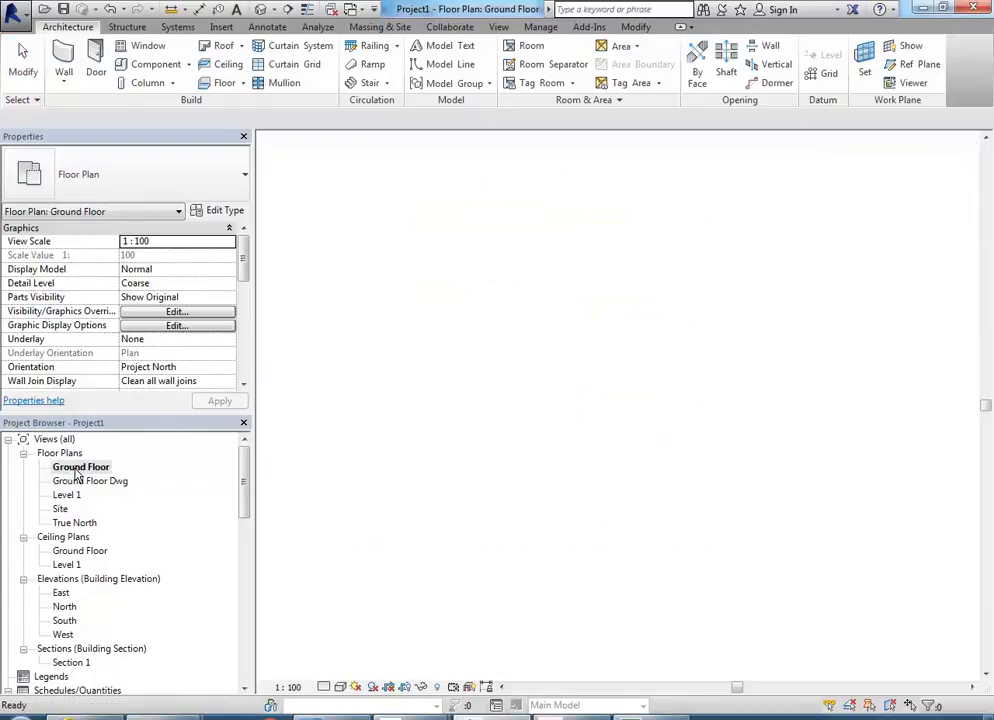
double_click(80, 483)
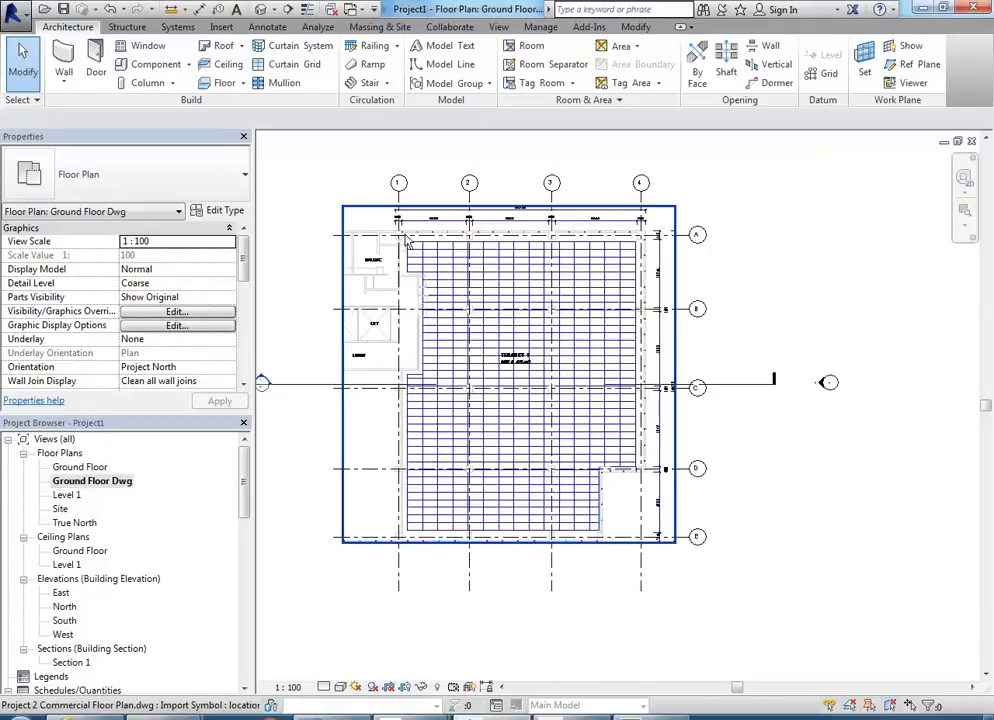
middle_click_drag(316, 177, 320, 178)
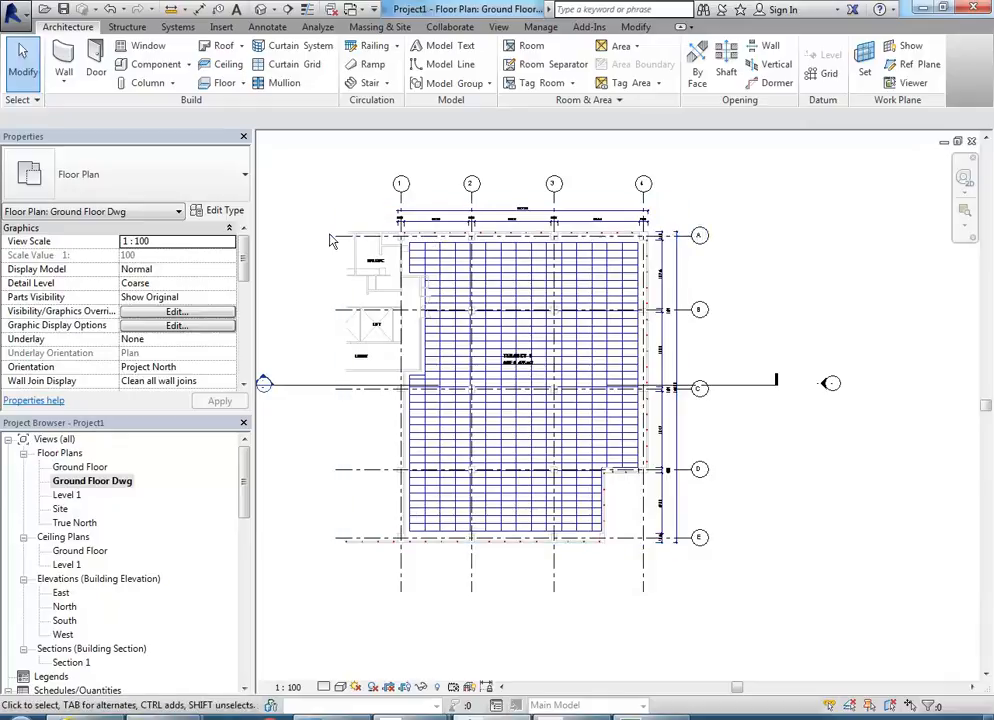
- Draw a horizontal reference plane along the outer face of the plan's upper wall, extending past grid 4 towards bubble A
left_click(908, 66)
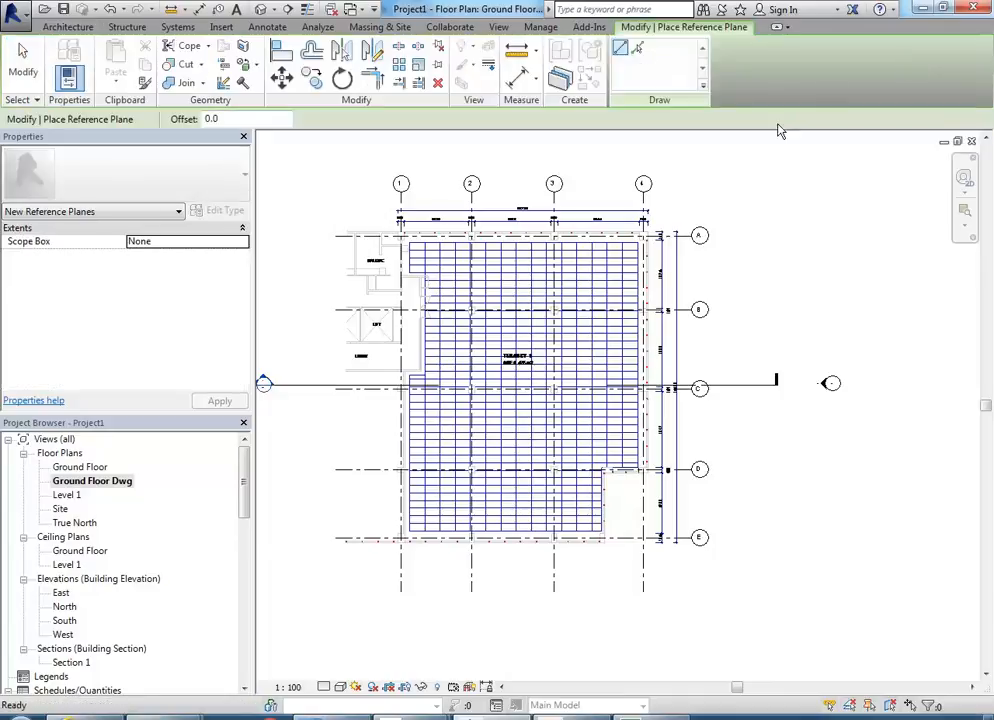
scroll(340, 222, "up", 3)
scroll(370, 227, "up", 3)
left_click(329, 294)
scroll(560, 290, "down", 2)
scroll(484, 311, "down", 3)
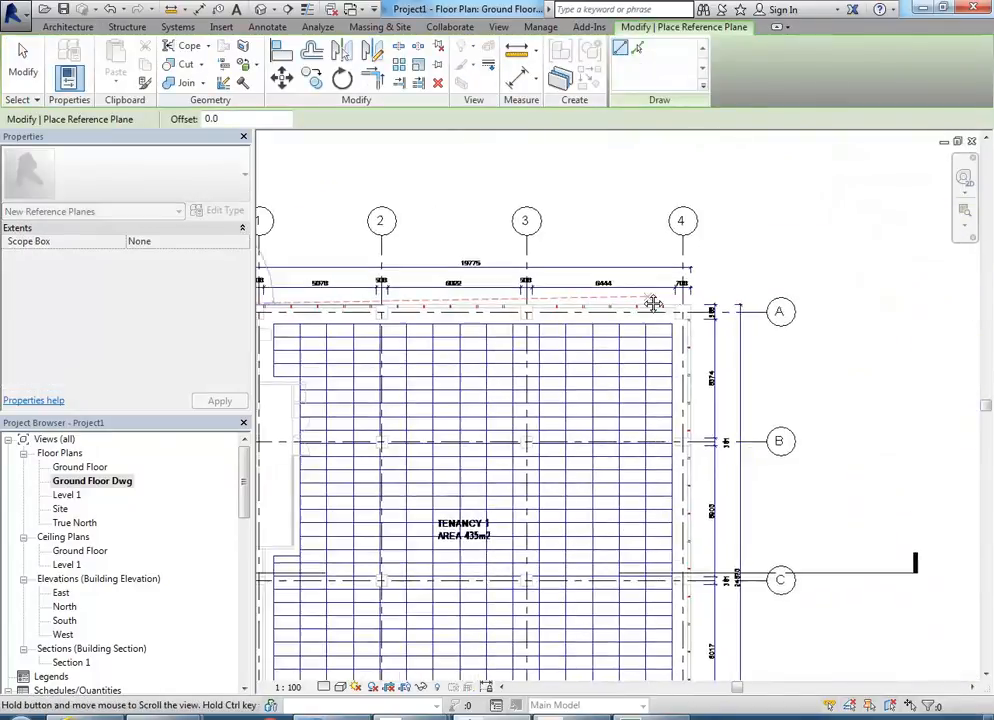
scroll(706, 282, "up", 4)
left_click(822, 338)
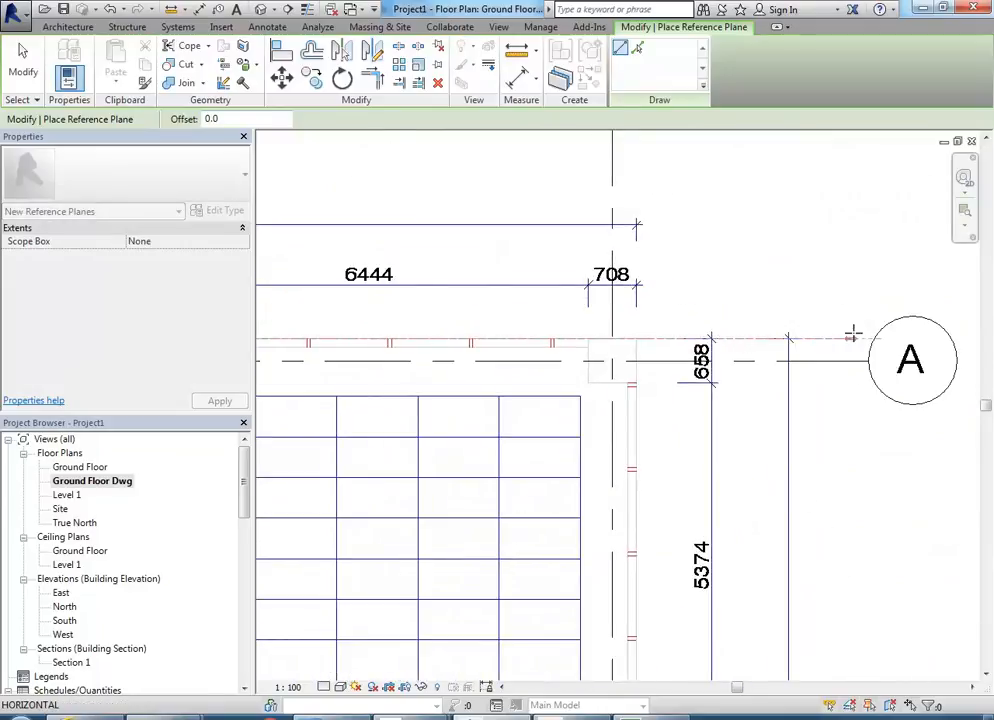
- Draw a vertical reference plane along the outer face of the plan's wall beside grid 4, running past grid D and above the upper wall
scroll(605, 325, "down", 2)
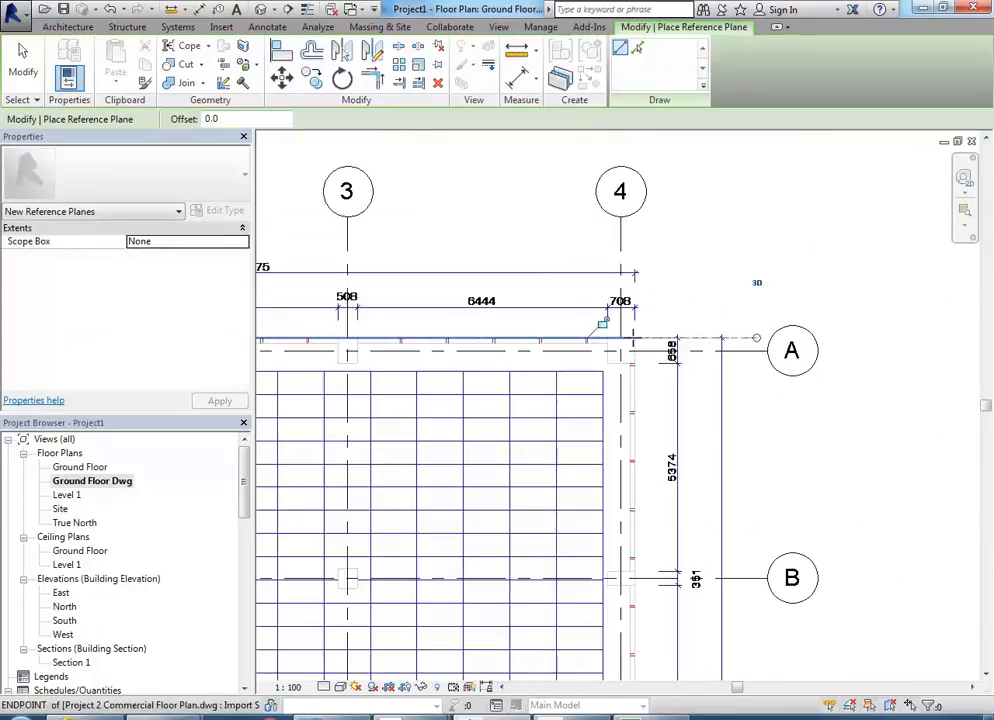
left_click(633, 340)
scroll(637, 380, "up", 5)
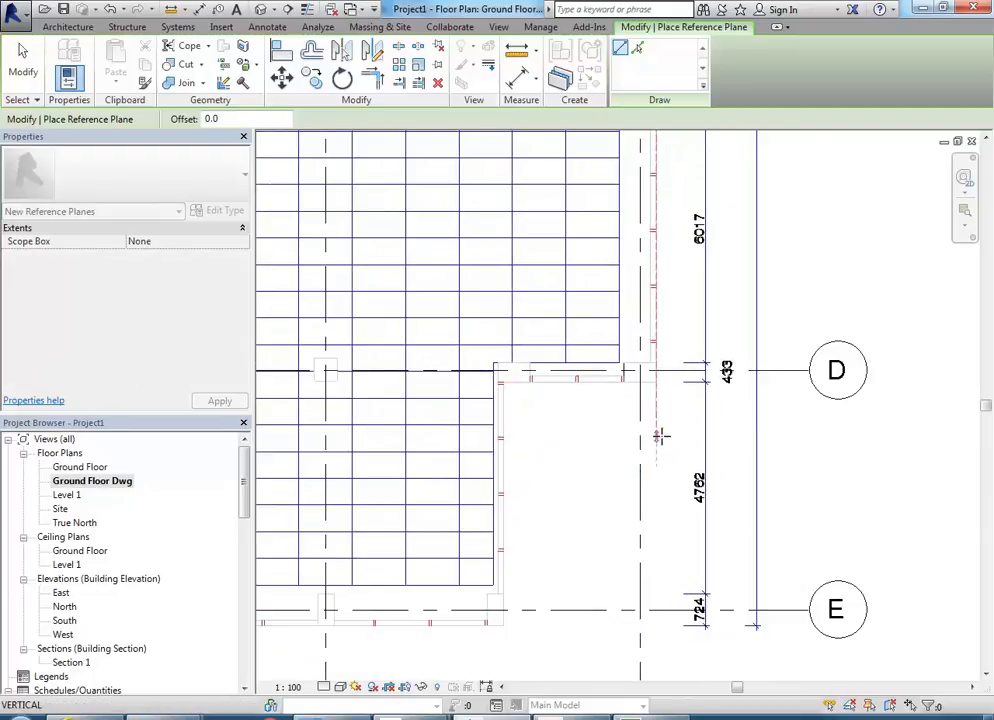
scroll(599, 428, "down", 5)
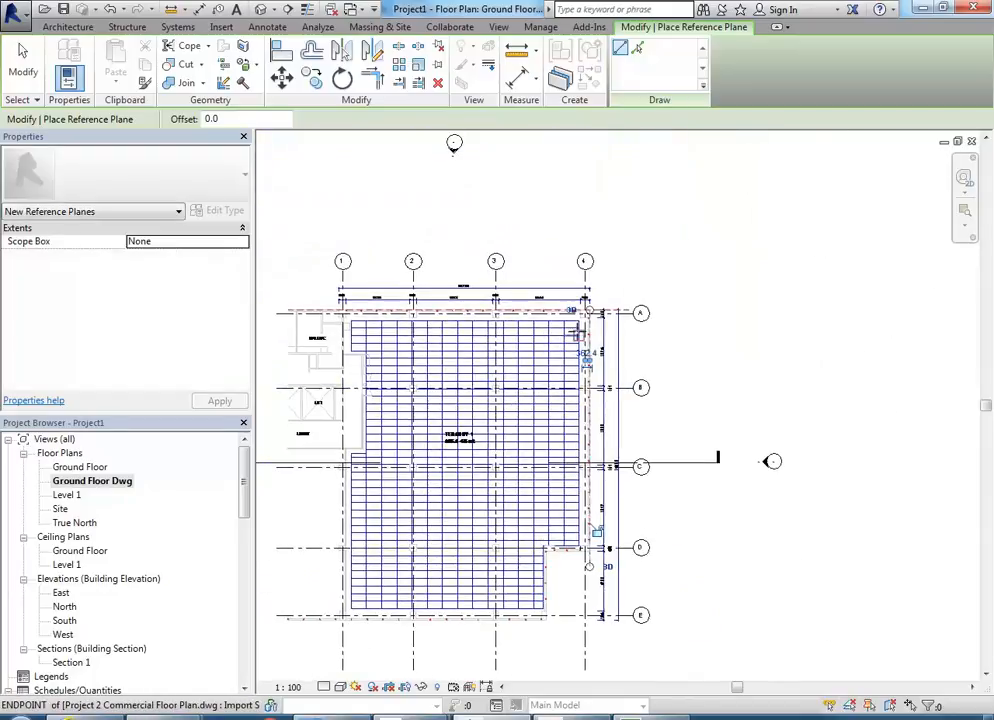
scroll(587, 306, "up", 5)
left_click_drag(567, 391, 583, 273)
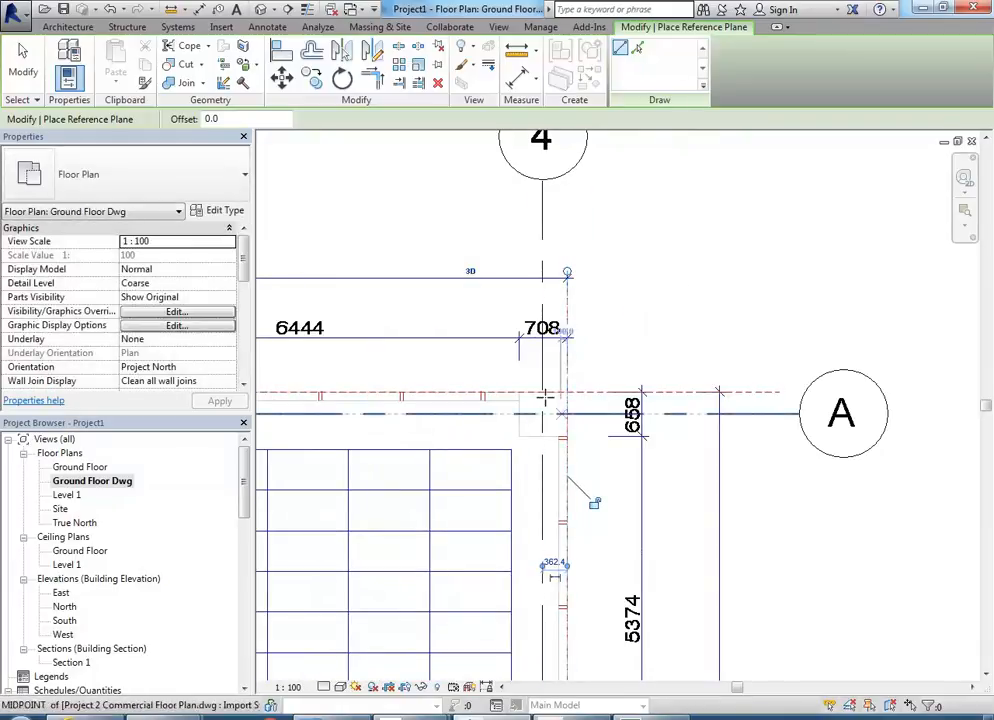
- Draw a horizontal reference plane along the outer face of the recess wall at grid D, extending both ends past the wall corners
scroll(545, 428, "down", 3)
middle_click_drag(553, 486, 581, 155)
scroll(528, 533, "up", 5)
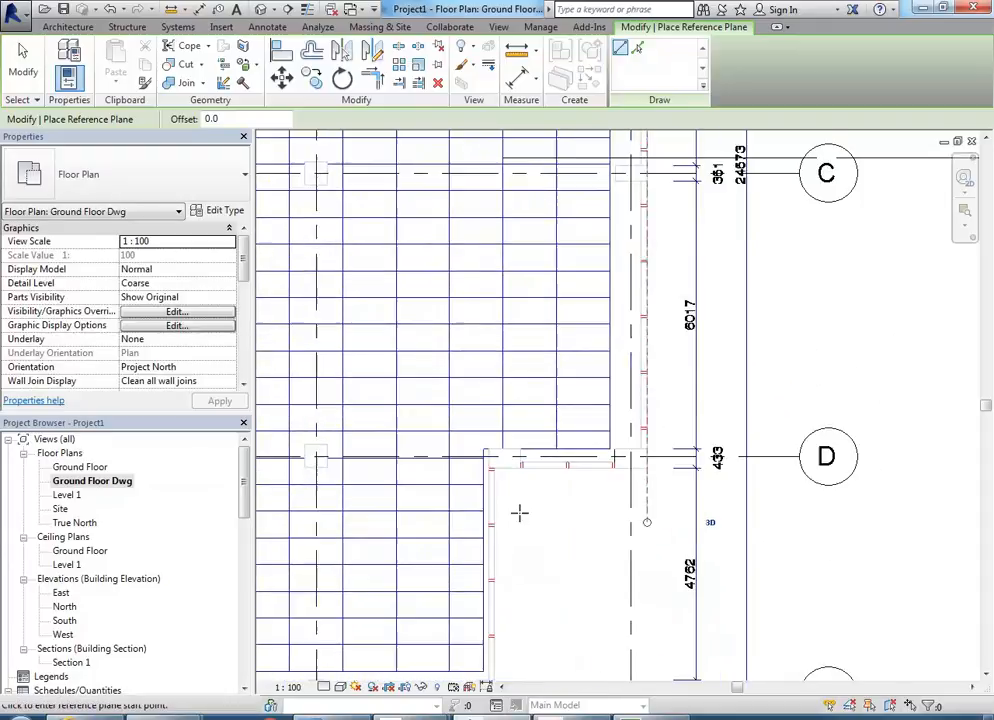
left_click(400, 465)
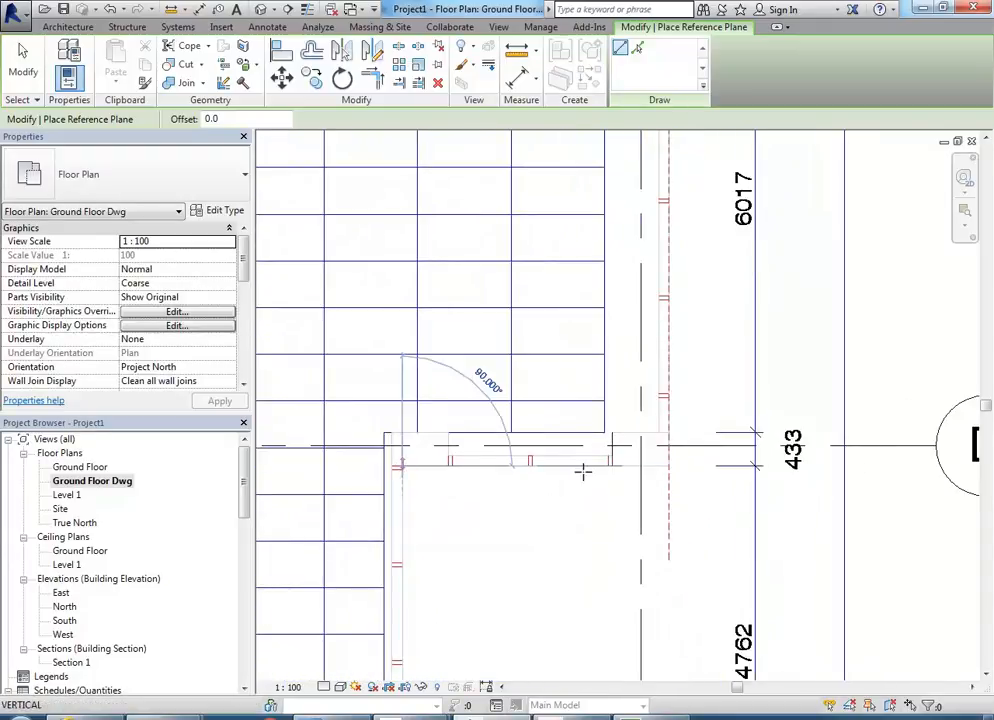
left_click(701, 465)
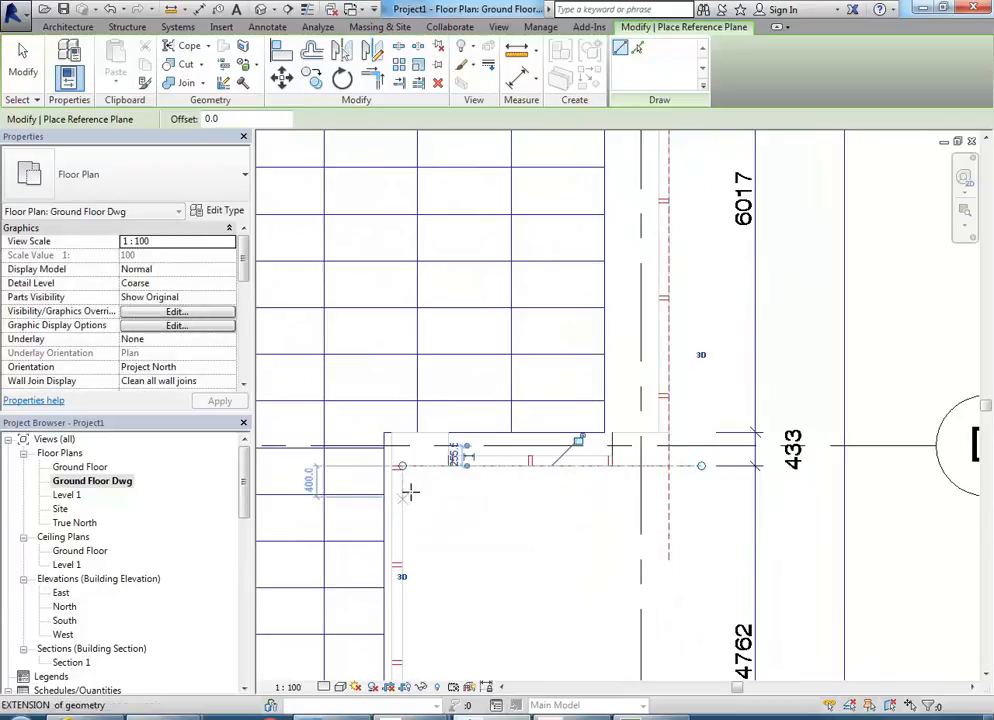
scroll(422, 570, "down", 1)
middle_click_drag(427, 571, 441, 479)
scroll(435, 410, "up", 2)
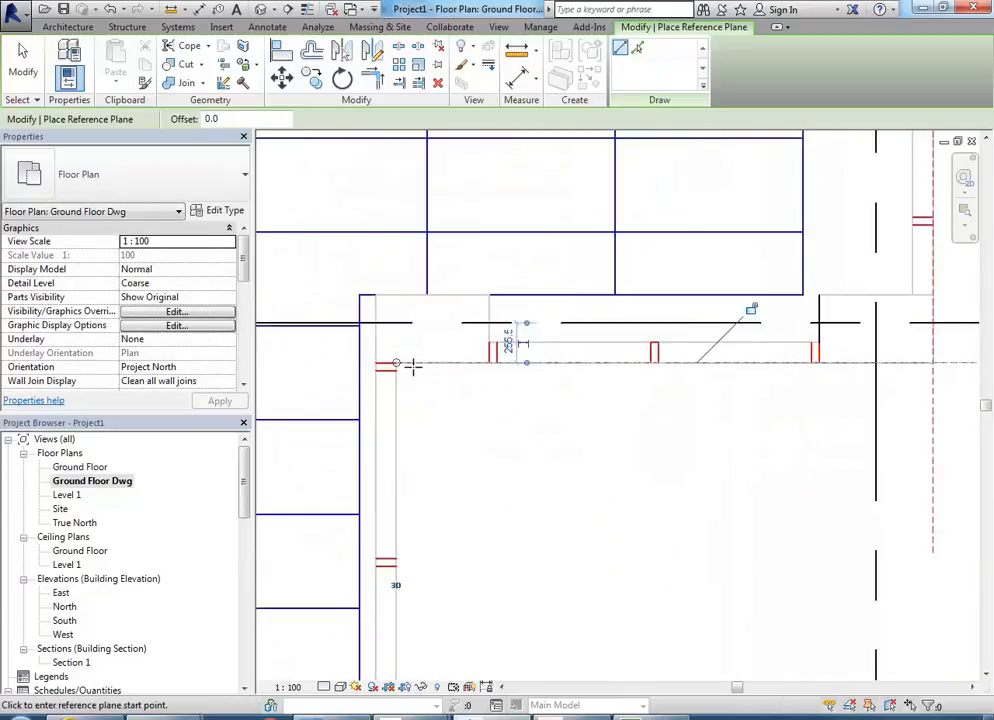
left_click_drag(396, 362, 326, 363)
- Draw a vertical reference plane along the recess's side wall from grid D to below grid E, and extend its upper end past grid D
left_click(396, 362)
scroll(393, 453, "down", 3)
middle_click_drag(385, 569, 424, 457)
scroll(400, 555, "up", 1)
scroll(425, 600, "down", 2)
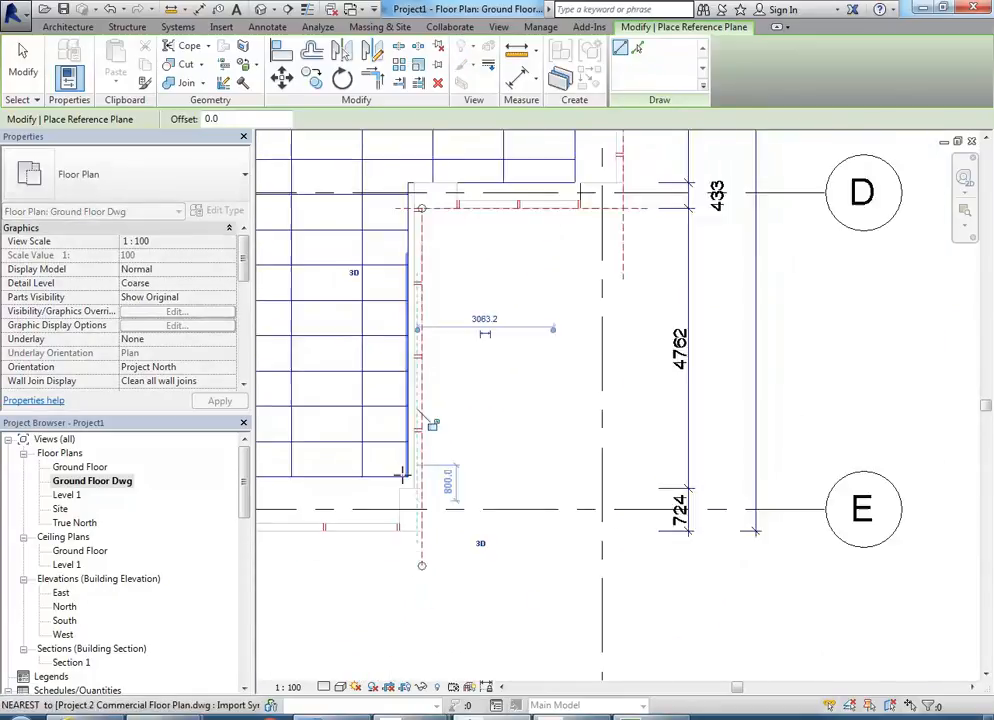
middle_click_drag(406, 532, 439, 582)
scroll(415, 439, "up", 1)
left_click(420, 455)
left_click_drag(420, 455, 420, 401)
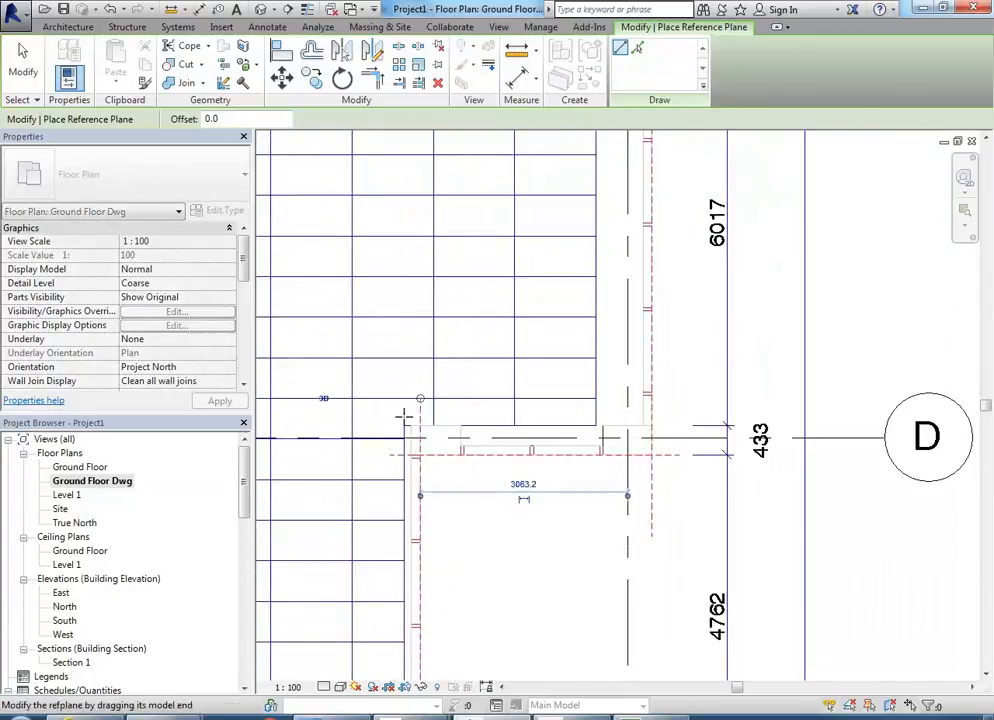
- Draw a horizontal reference plane along the outer face of the lower wall, from the recess corner past grid 1
scroll(326, 493, "down", 5)
middle_click_drag(326, 493, 632, 408)
scroll(682, 580, "up", 6)
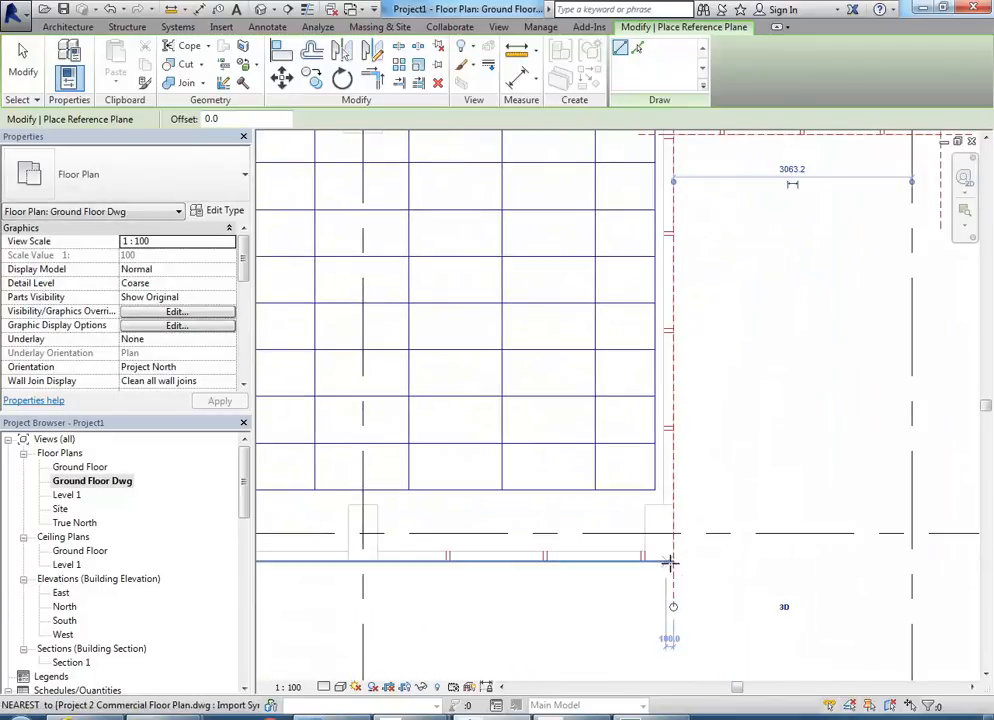
left_click(674, 561)
scroll(375, 562, "down", 3)
middle_click_drag(370, 562, 688, 543)
middle_click_drag(468, 543, 821, 541)
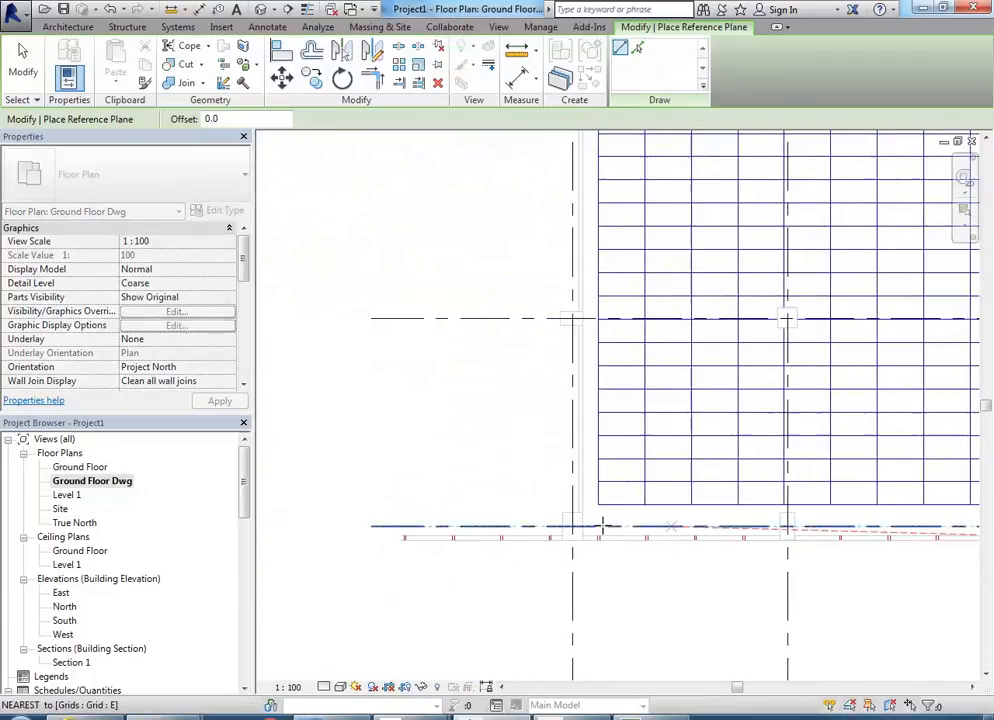
left_click(379, 549)
- Extend the lower wall's reference plane past the vertical reference plane at the recess corner
scroll(656, 526, "down", 5)
middle_click_drag(657, 526, 466, 520)
middle_click_drag(841, 552, 677, 554)
scroll(611, 529, "up", 5)
left_click_drag(526, 528, 557, 526)
- Draw a short vertical reference plane beside grid 1 from the wall line's endpoint down past the lower wall at grid E
scroll(510, 534, "down", 3)
middle_click_drag(293, 506, 559, 508)
scroll(472, 536, "up", 4)
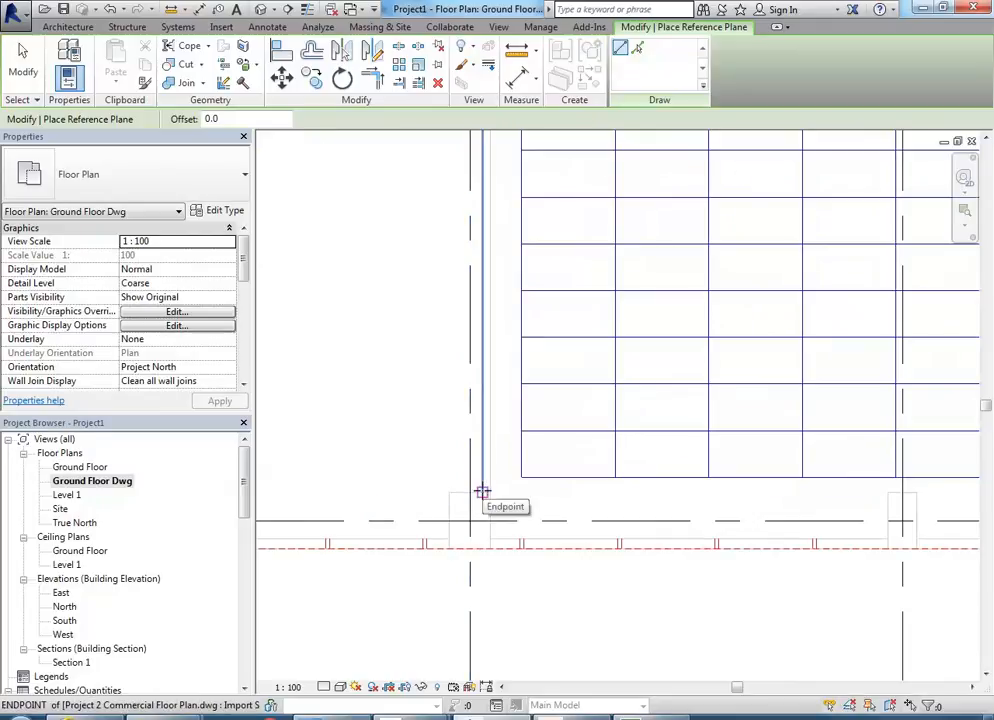
left_click(482, 491)
left_click(483, 586)
- Extend the upper end of the vertical reference plane beside grid 1 up past the lobby's lower wall
scroll(474, 499, "down", 2)
middle_click_drag(476, 502, 469, 587)
scroll(467, 588, "down", 3)
scroll(455, 588, "up", 5)
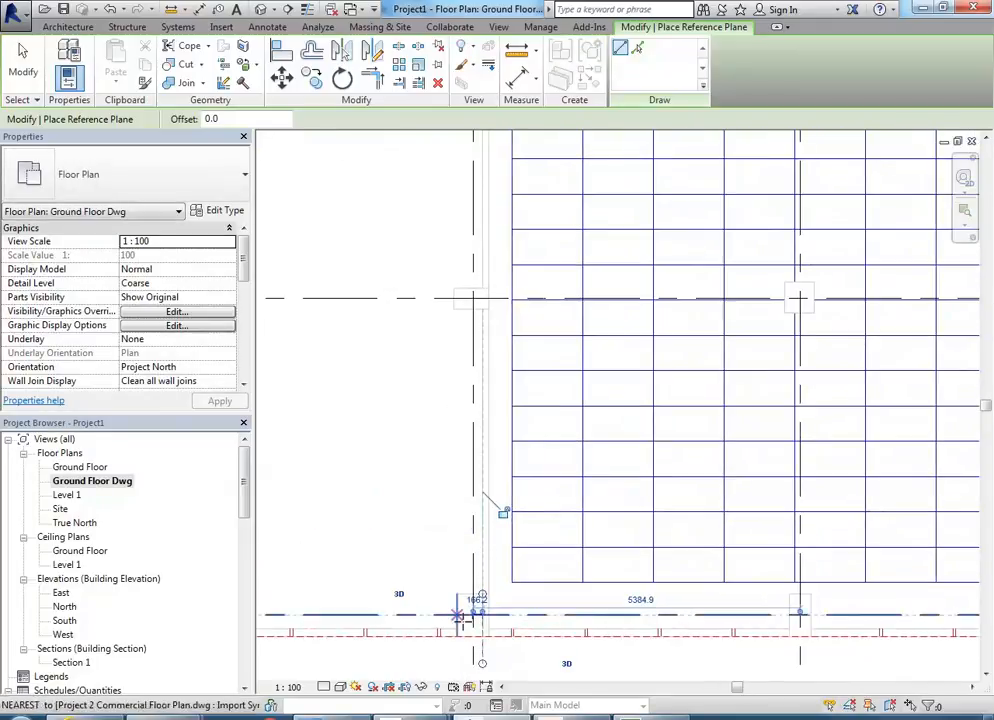
scroll(455, 607, "up", 2)
left_click_drag(492, 577, 455, 312)
scroll(453, 311, "down", 5)
middle_click_drag(455, 312, 441, 458)
scroll(441, 456, "down", 1)
left_click_drag(455, 312, 425, 300)
scroll(425, 300, "down", 3)
scroll(437, 300, "down", 2)
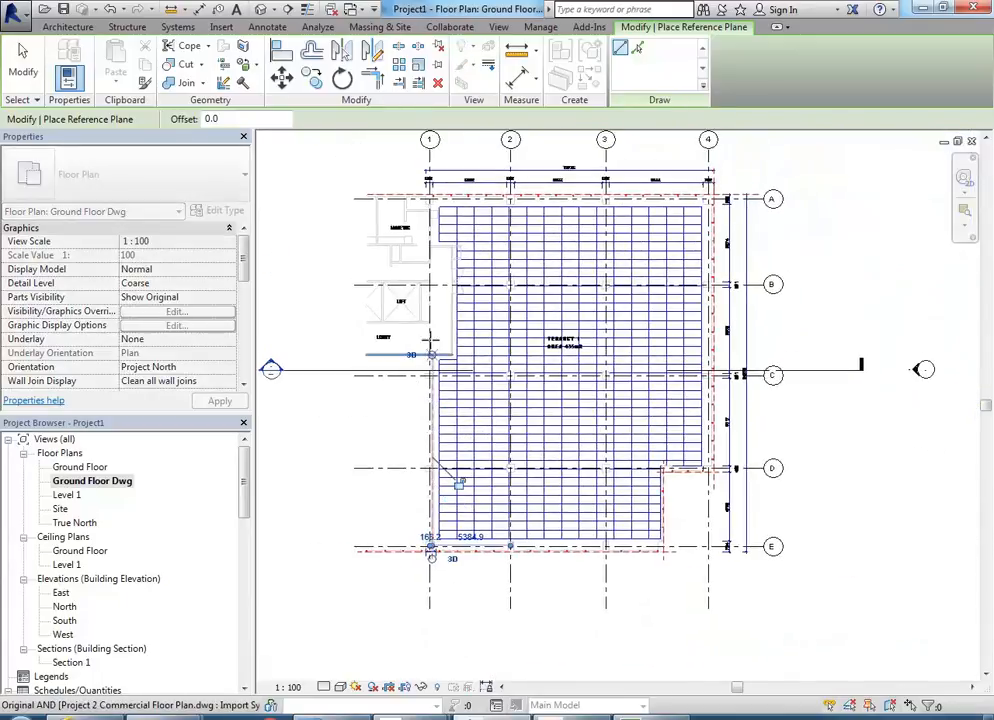
scroll(437, 333, "up", 5)
scroll(445, 345, "up", 6)
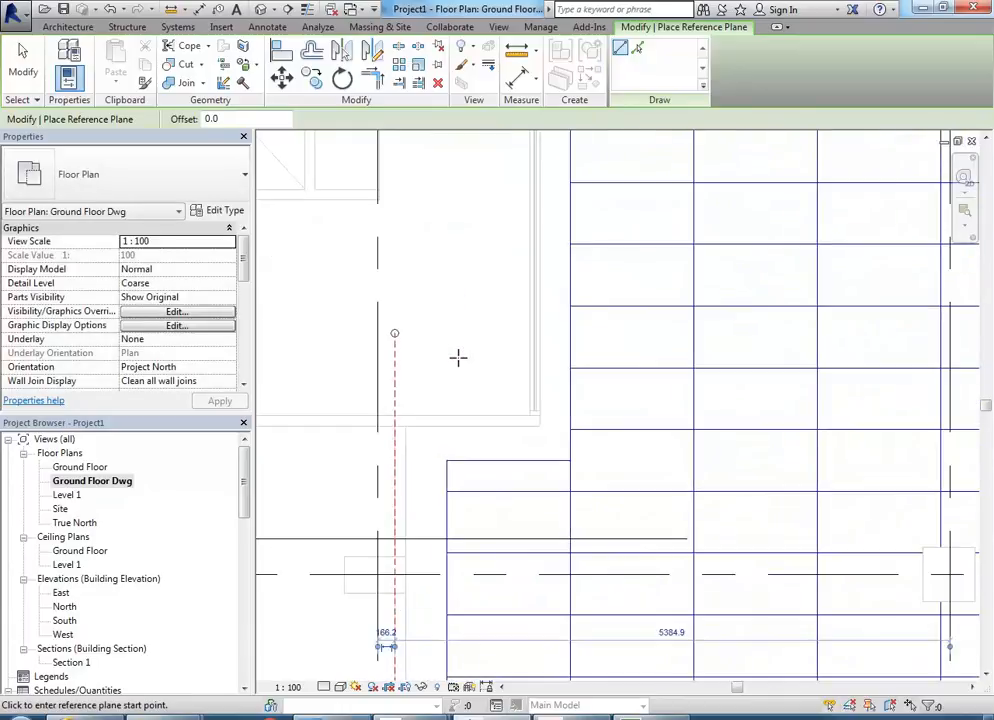
- Draw a horizontal reference plane along the inner face of the lobby's lower wall, crossing grid 1 and extending past the lobby's inner corner
middle_click_drag(490, 390, 521, 508)
scroll(595, 398, "down", 5)
scroll(543, 435, "down", 1)
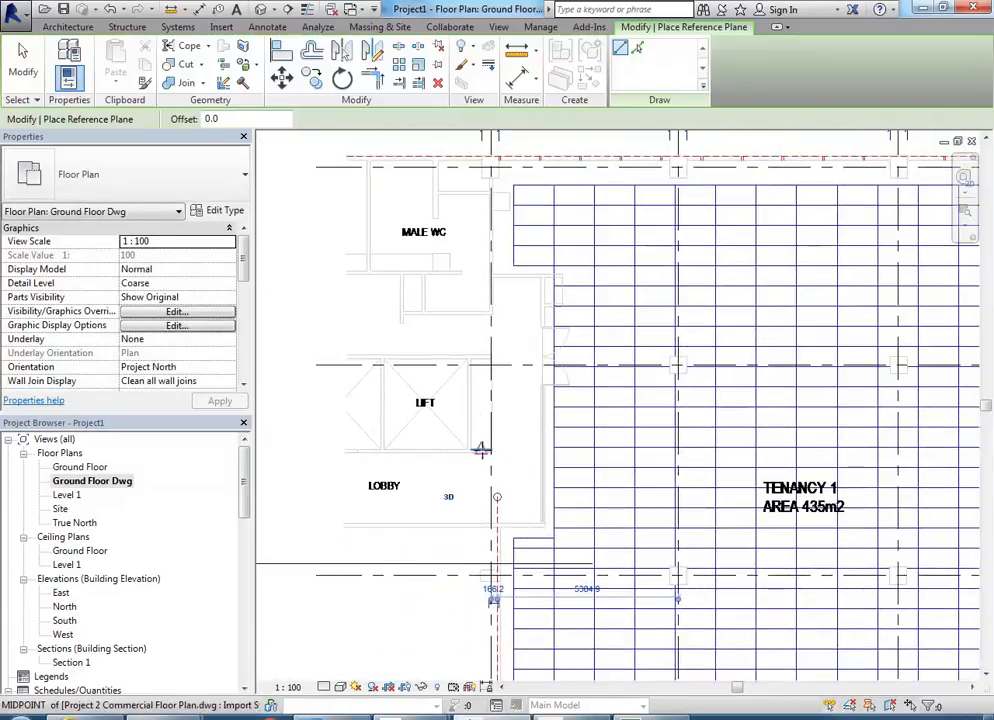
scroll(490, 530, "up", 5)
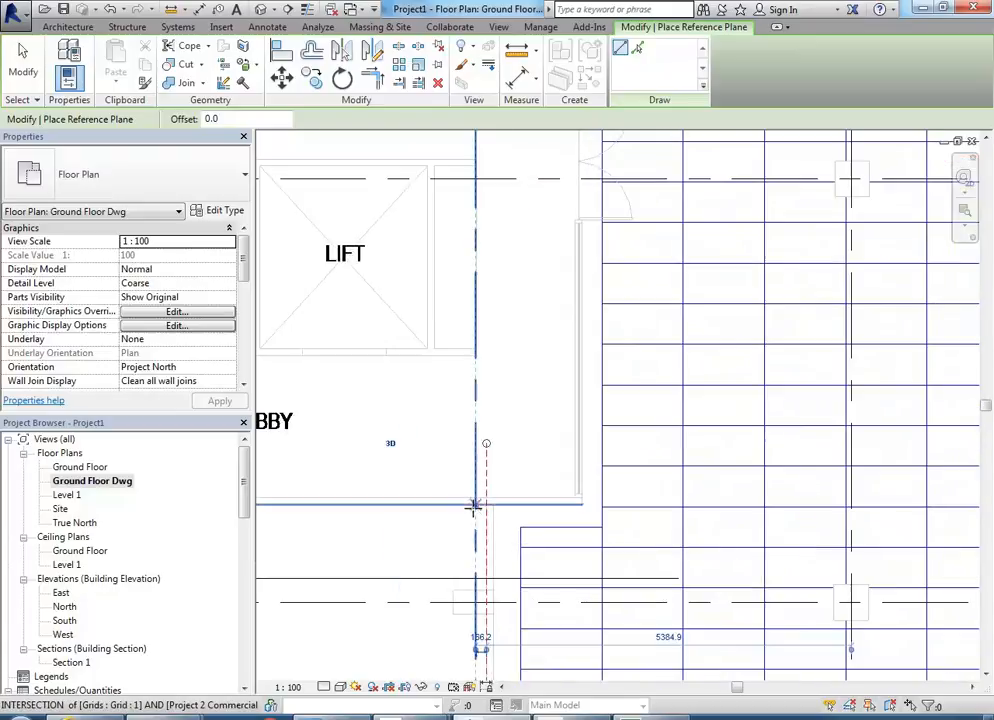
scroll(599, 453, "down", 5)
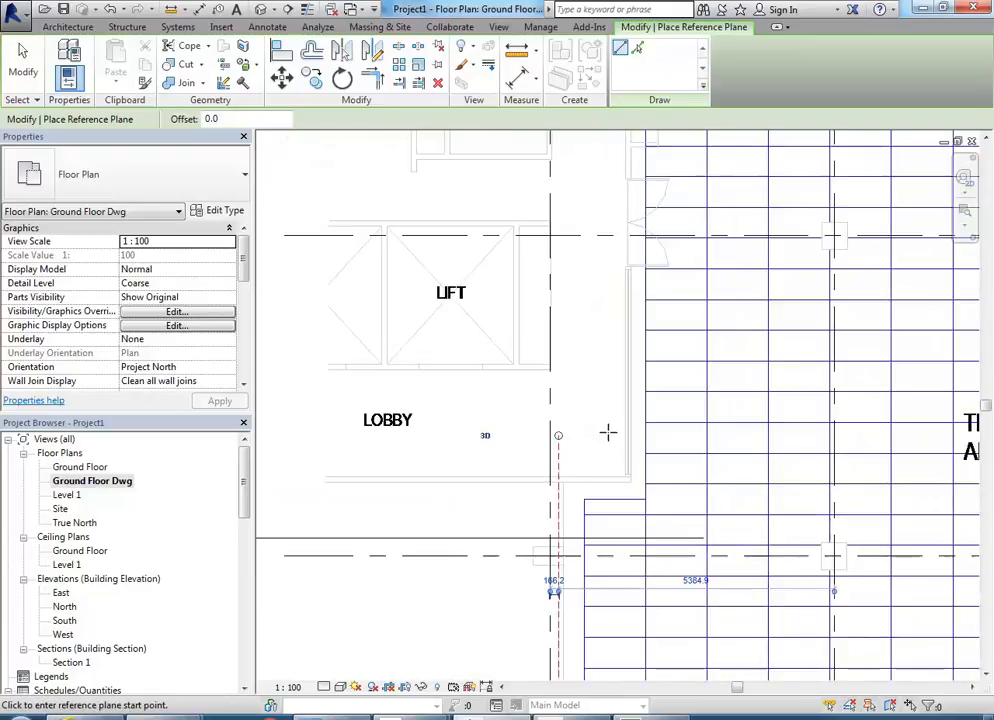
scroll(555, 506, "up", 5)
left_click(736, 441)
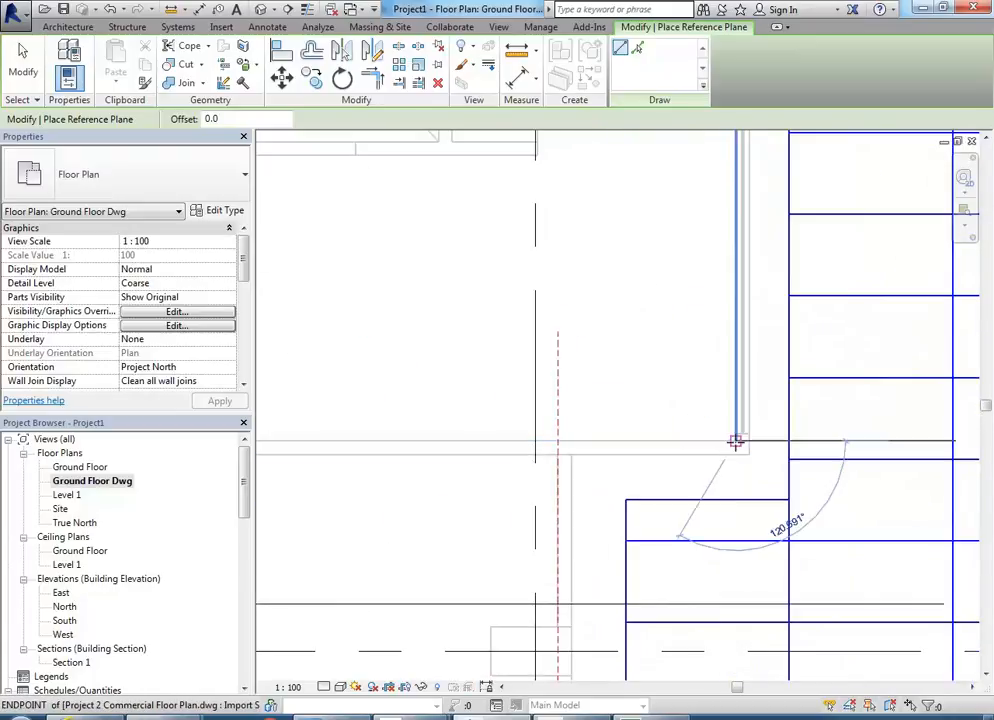
left_click(528, 444)
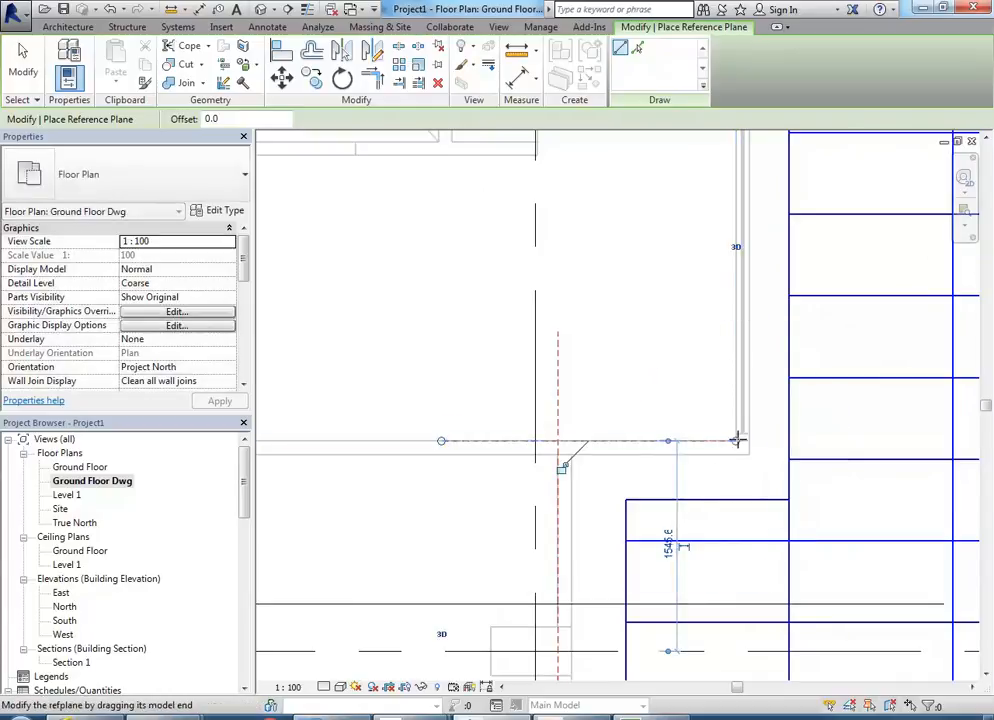
left_click(736, 441)
- Draw a vertical reference plane along the inner face of the lobby's wall facing Tenancy 1, and extend it up past the corridor's upper wall
left_click(735, 461)
scroll(734, 461, "down", 2)
middle_click_drag(734, 461, 717, 535)
scroll(717, 530, "up", 4)
scroll(692, 509, "up", 2)
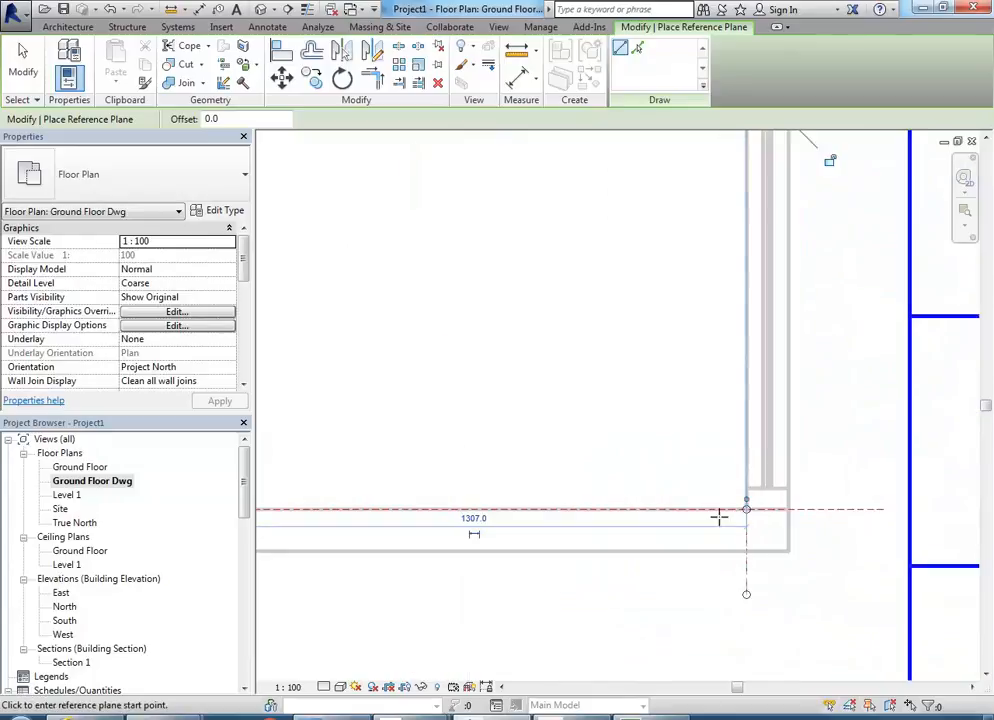
left_click(746, 508)
scroll(688, 272, "down", 5)
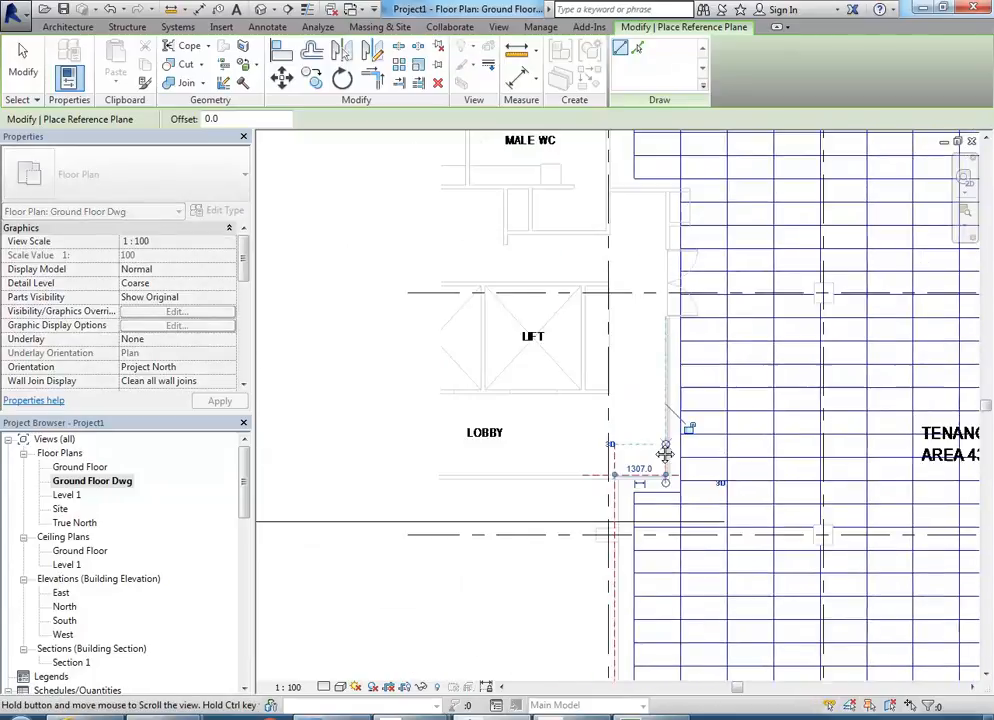
left_click(658, 158)
- Draw a horizontal reference plane along the inner face of the corridor's upper wall, running across grid 1 and past the vertical reference plane
scroll(657, 142, "up", 4)
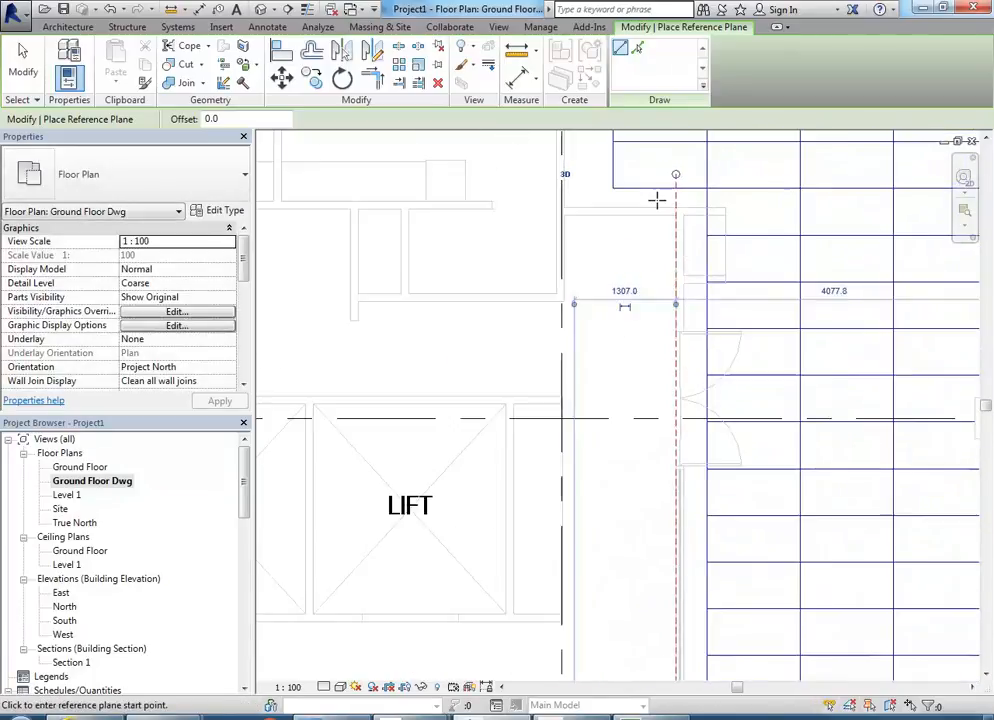
left_click(695, 230)
left_click(405, 231)
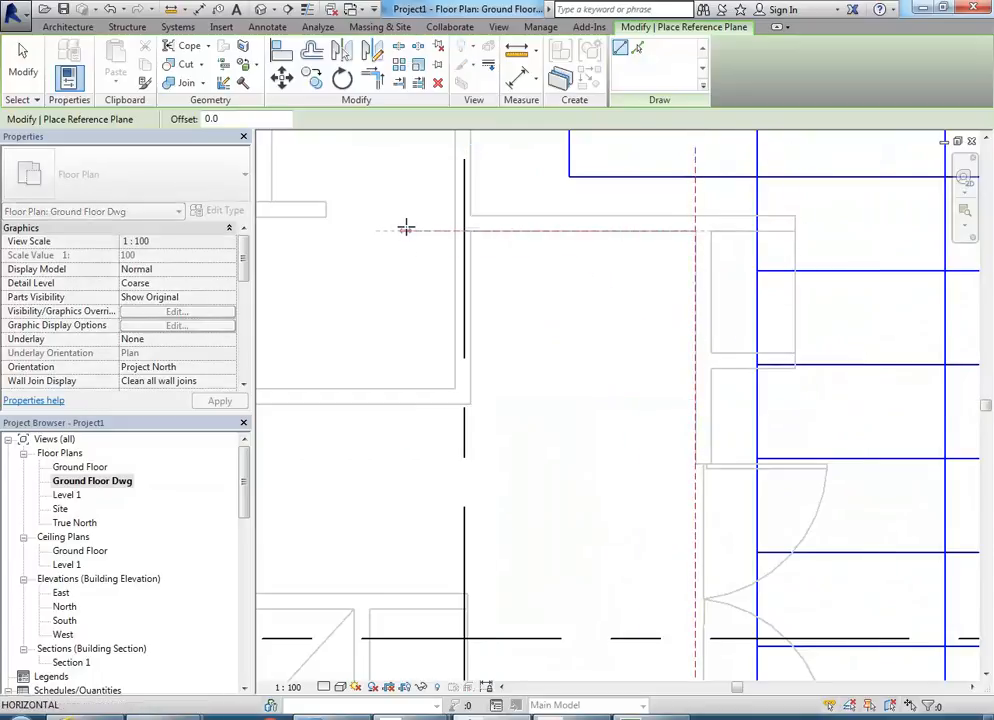
left_click_drag(695, 230, 738, 231)
- Draw a vertical reference plane along the Male WC's wall beside grid 1, from the corridor up past the upper wall, and finish placing reference planes
scroll(598, 250, "down", 2)
middle_click_drag(588, 253, 649, 442)
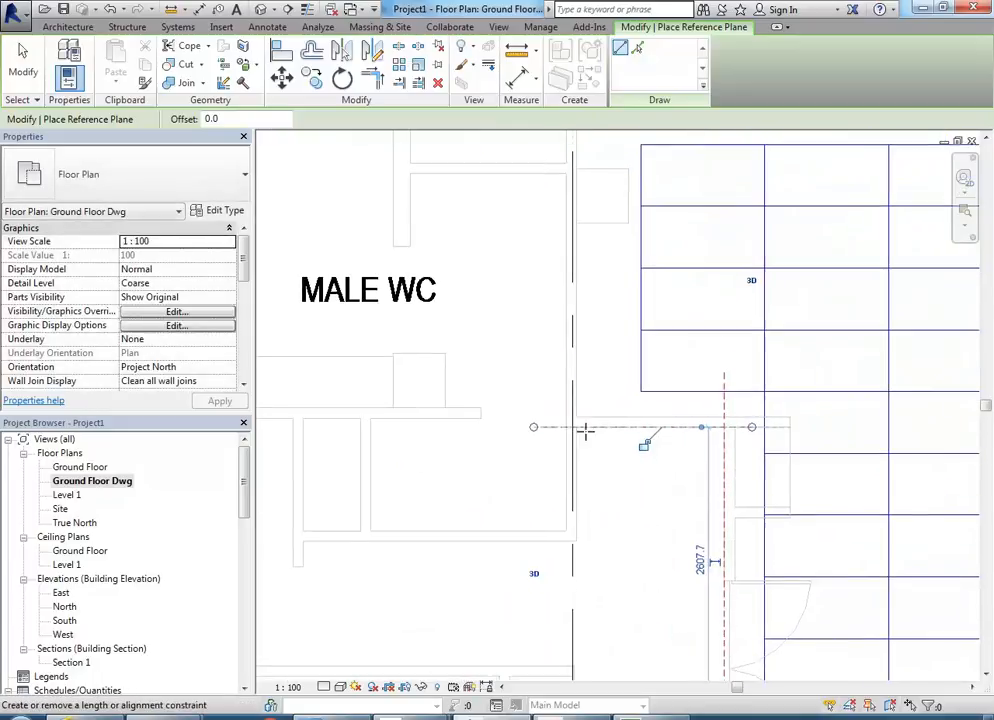
scroll(546, 450, "down", 2)
middle_click_drag(546, 450, 540, 461)
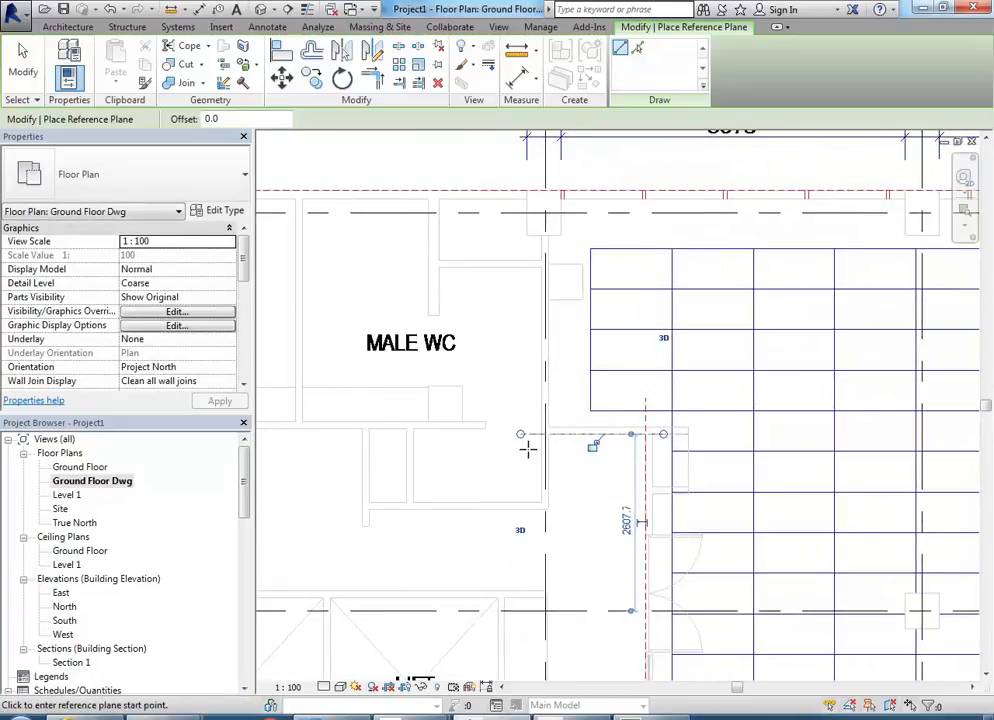
scroll(528, 448, "up", 2)
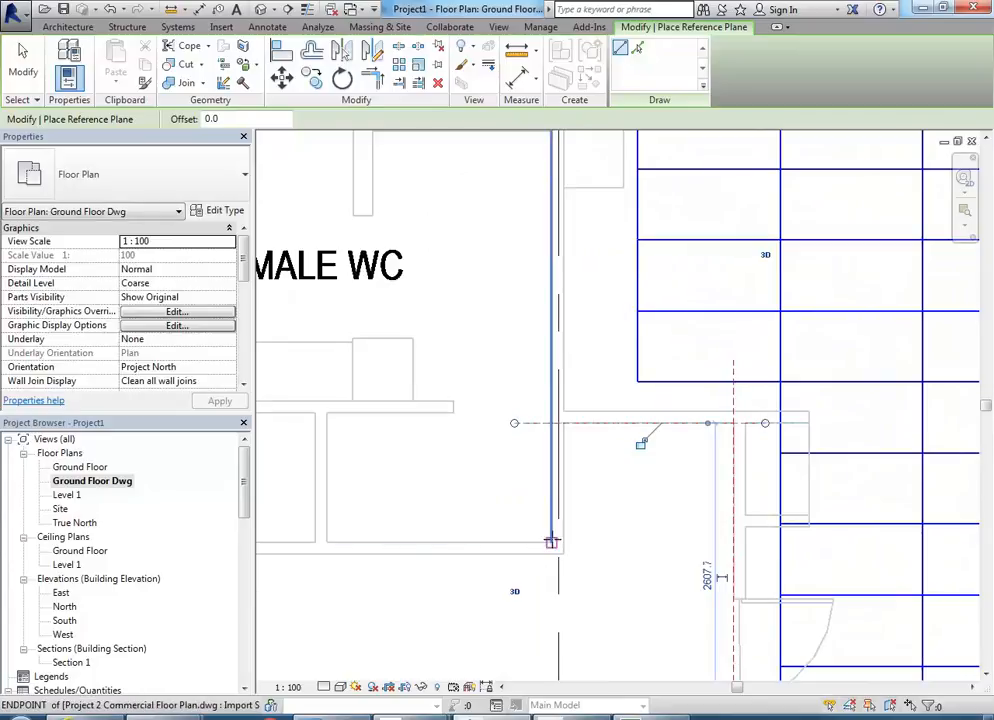
left_click(552, 452)
scroll(552, 235, "down", 2)
middle_click_drag(552, 235, 536, 430)
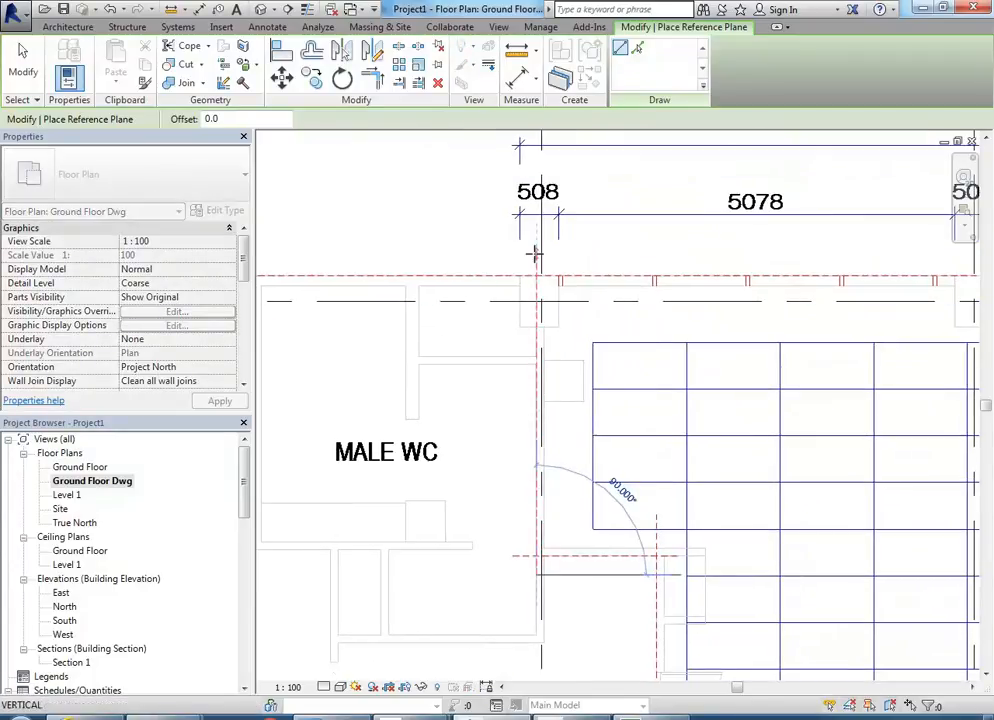
key("Escape")
right_click(472, 245)
left_click(487, 252)
- Open the Ground Floor plan view and examine the grids and reference planes without the imported drawing
scroll(493, 404, "down", 3)
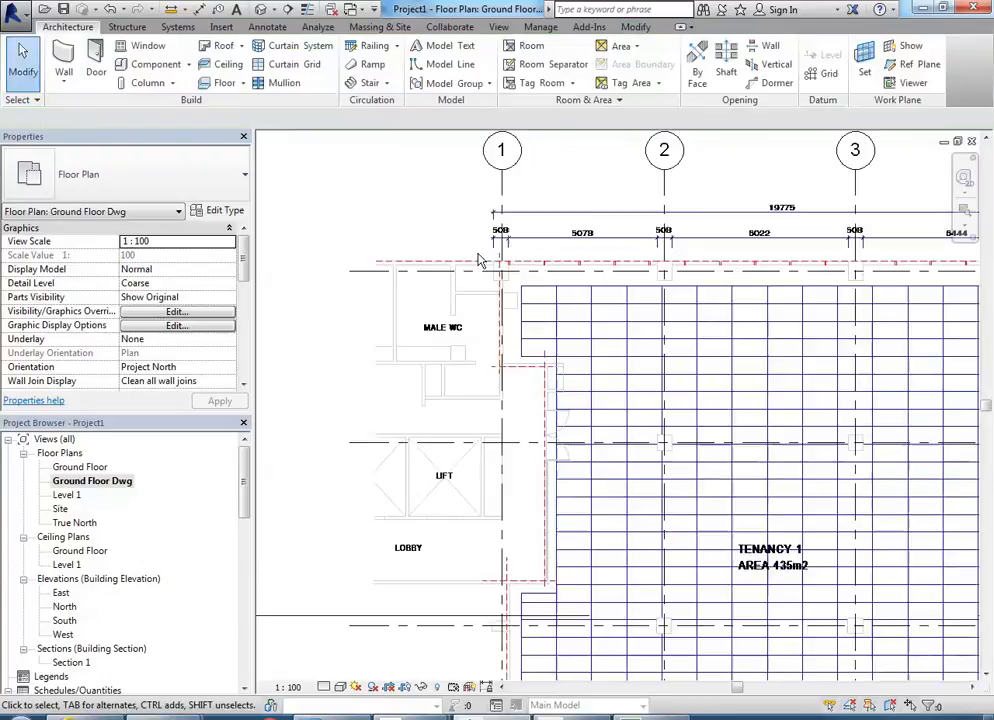
left_click(66, 467)
double_click(66, 470)
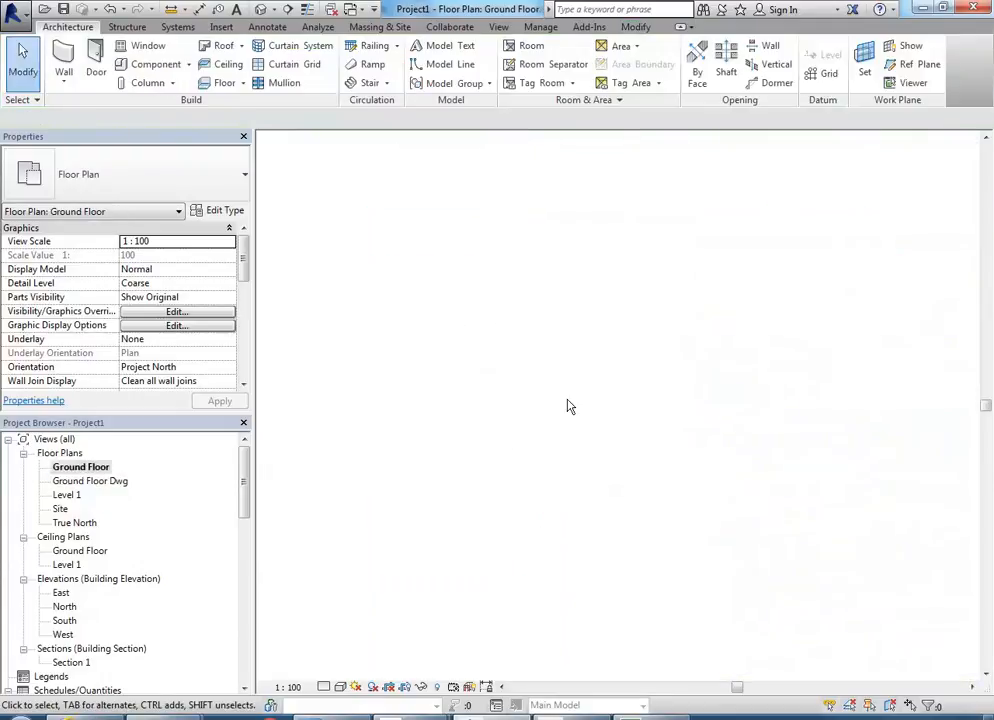
scroll(594, 410, "up", 1)
middle_click_drag(594, 410, 564, 407)
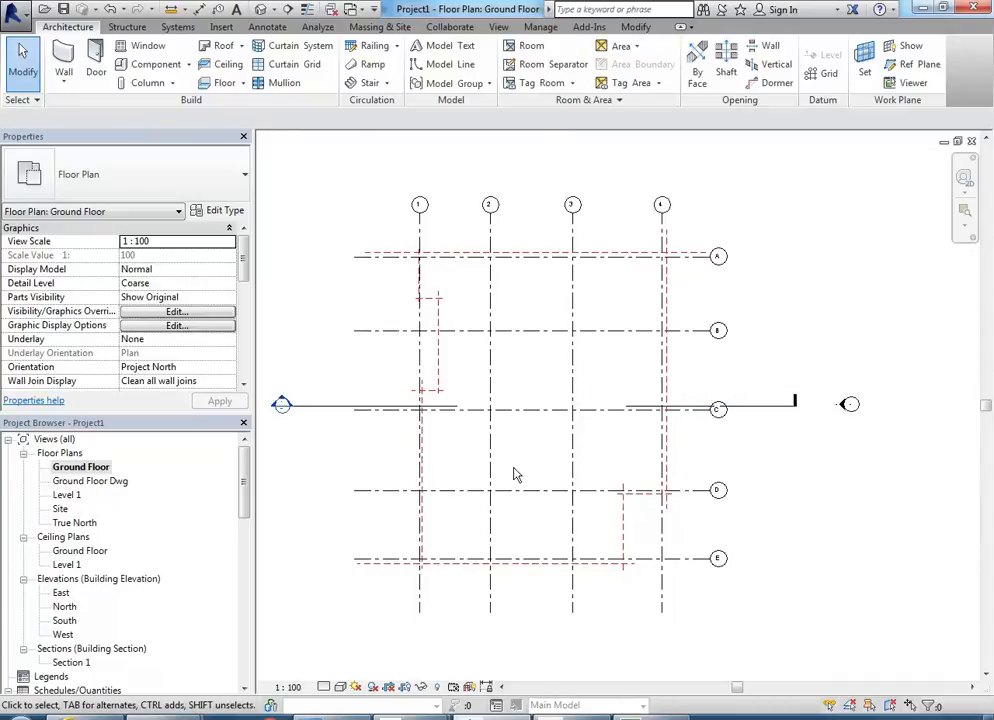
scroll(512, 475, "up", 1)
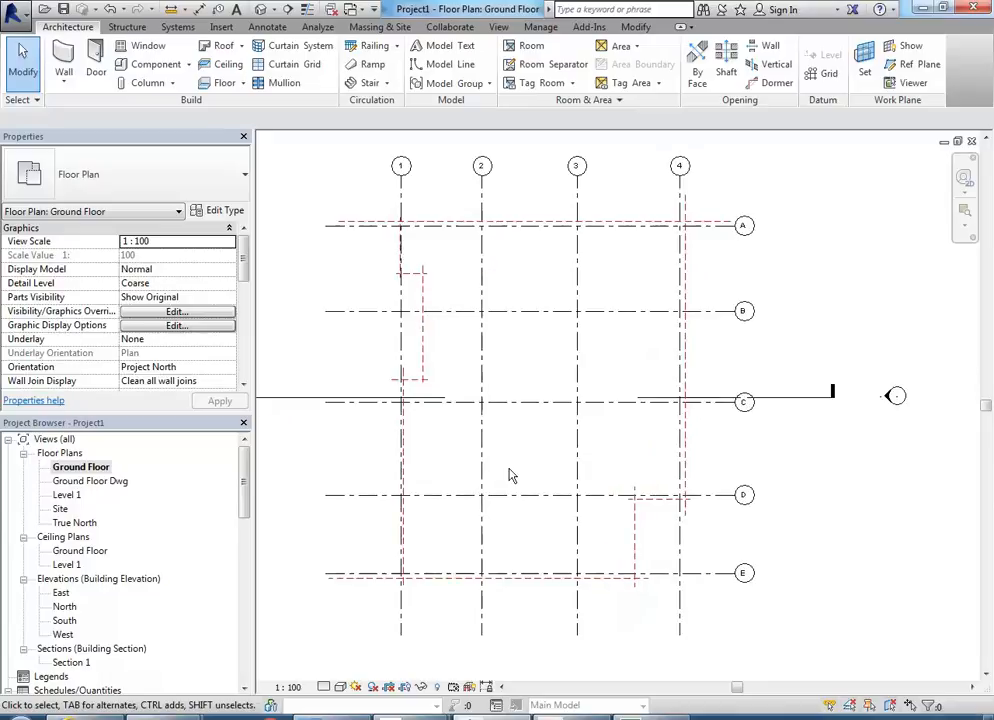
mouse_move(243, 484)
left_mouse_down()
mouse_move(243, 515)
mouse_move(242, 455)
mouse_move(246, 485)
left_mouse_up()
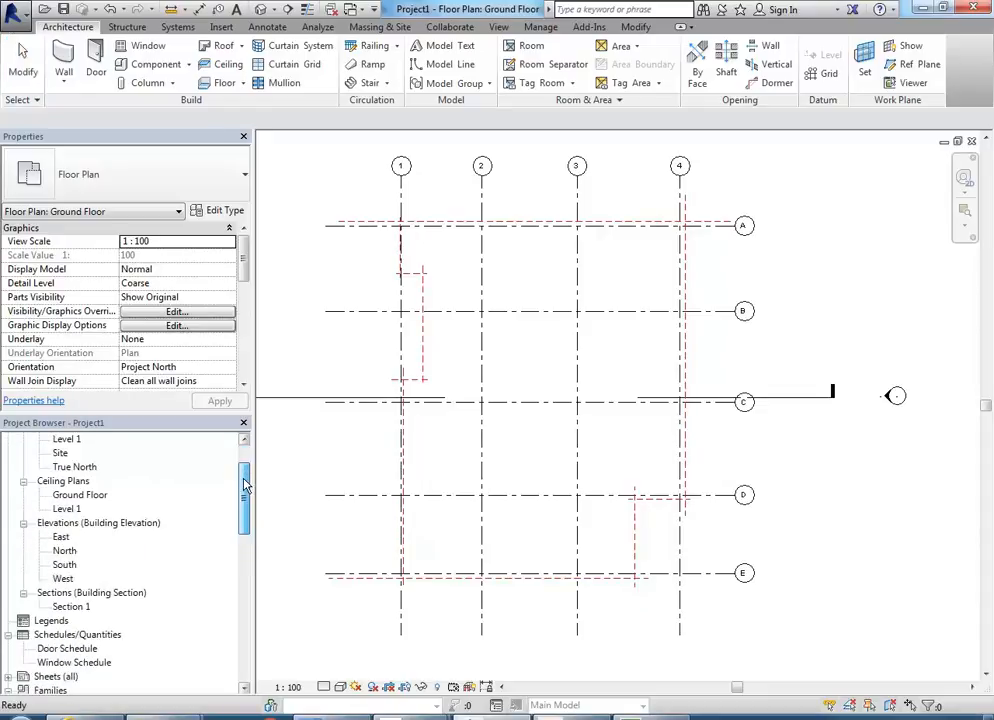
left_click(88, 717)
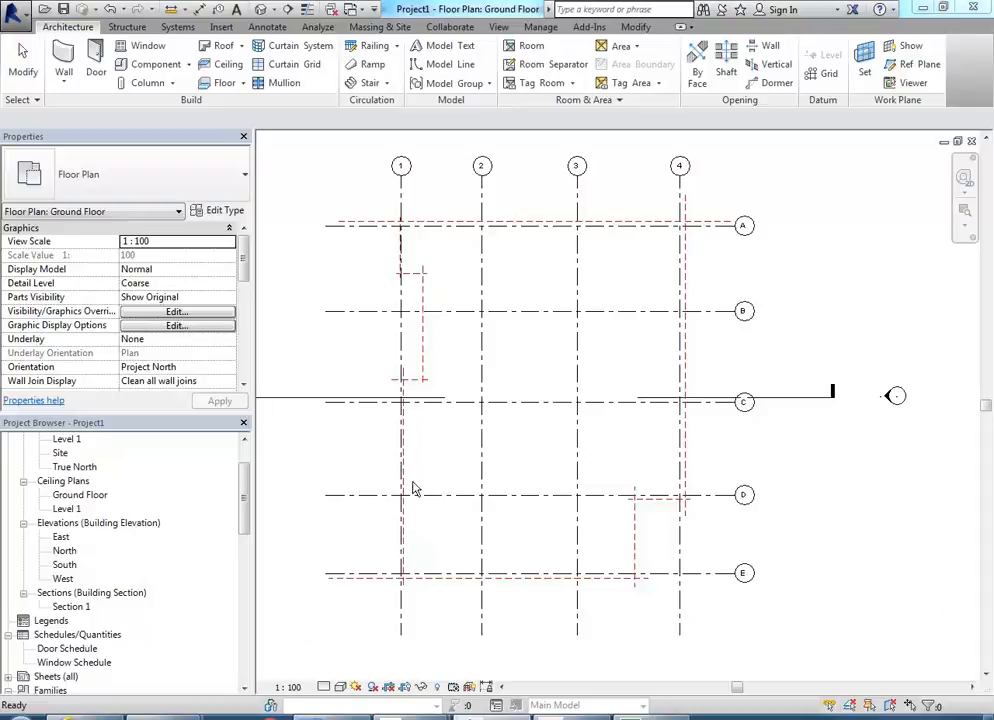
- Open the South elevation view and examine the Ground Floor and Level 1 level lines beside grid 4
left_click(352, 526)
middle_click_drag(352, 526, 383, 528)
scroll(248, 503, "down", 2)
scroll(248, 503, "up", 1)
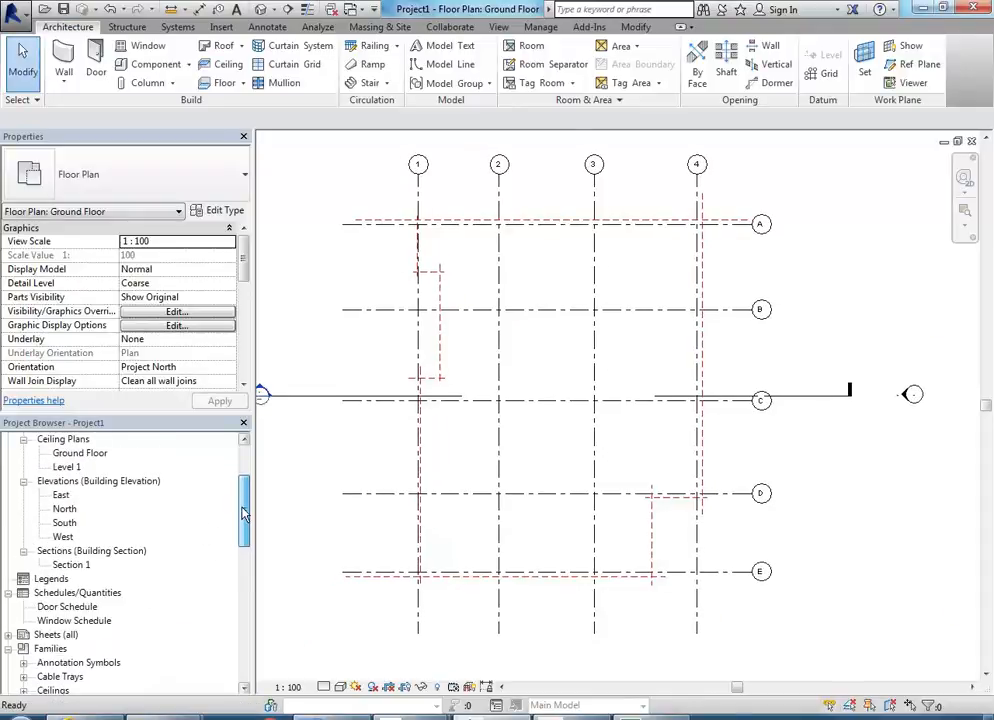
double_click(64, 524)
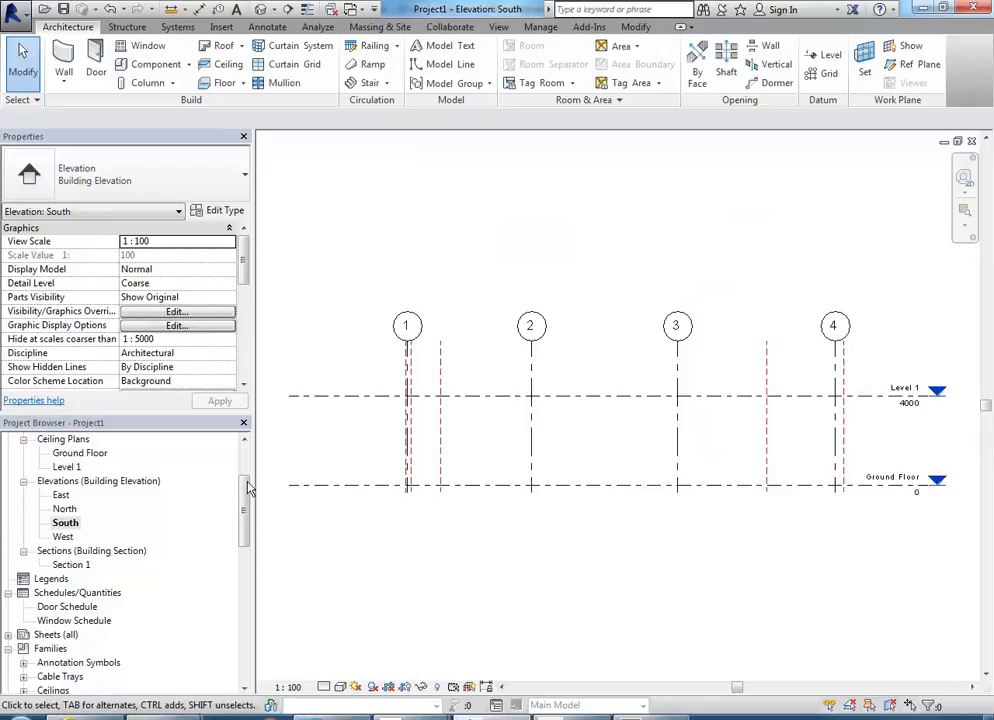
left_click(63, 525)
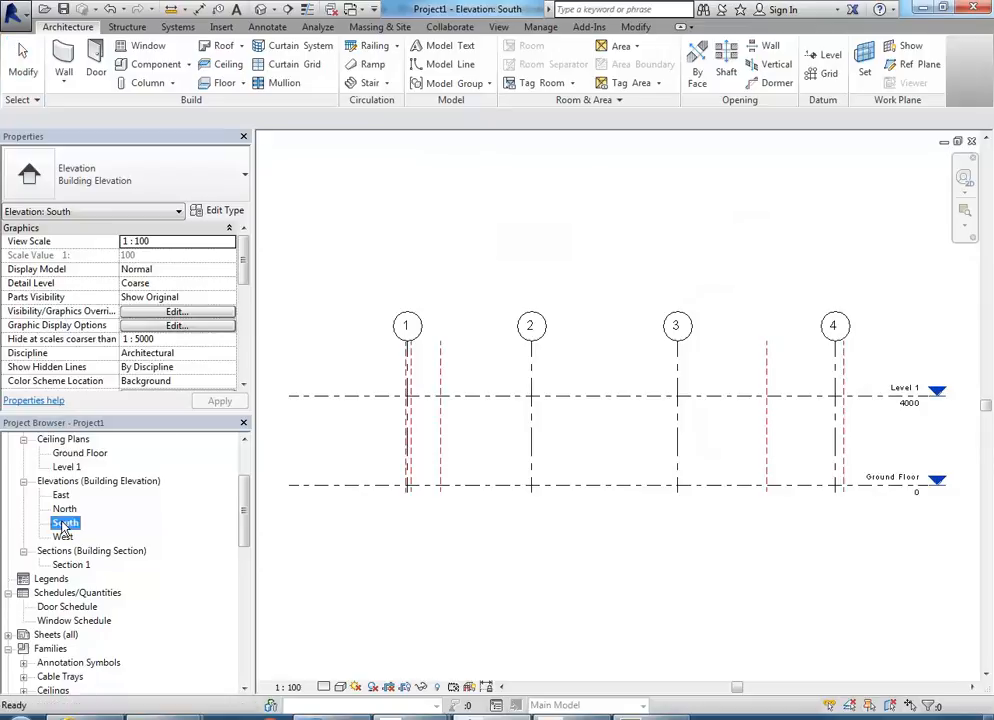
scroll(727, 427, "up", 3)
scroll(727, 427, "up", 1)
middle_click_drag(706, 426, 741, 447)
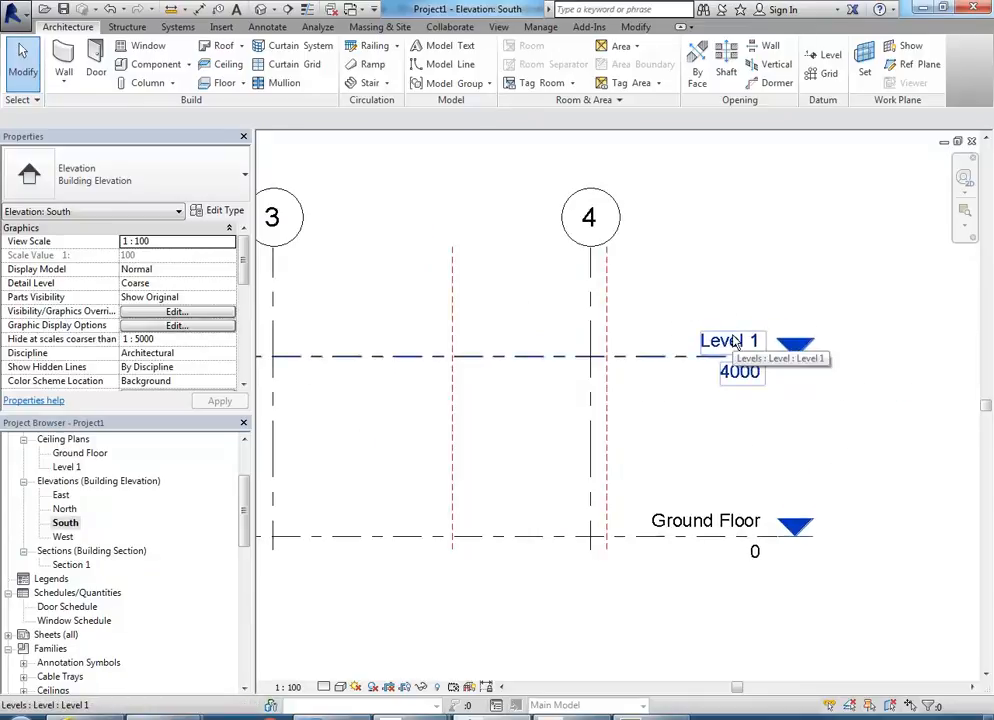
scroll(709, 350, "down", 4)
middle_click_drag(705, 366, 805, 360)
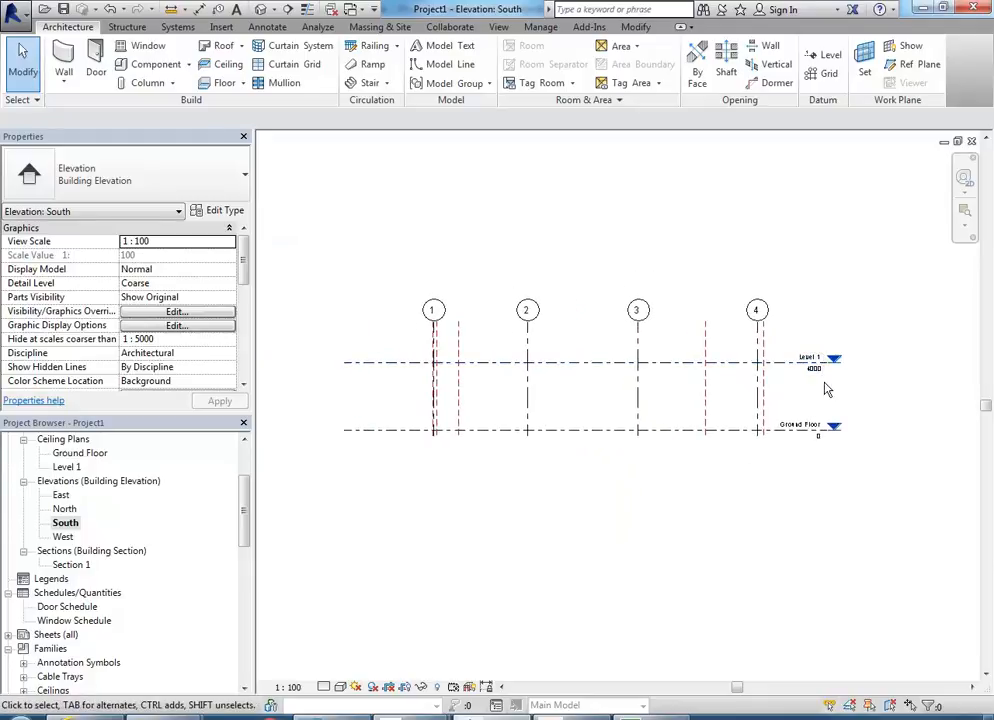
- Switch to the commercial property listing in Internet Explorer, examine the office interior photos, and return to the Revit elevation
mouse_move(268, 716)
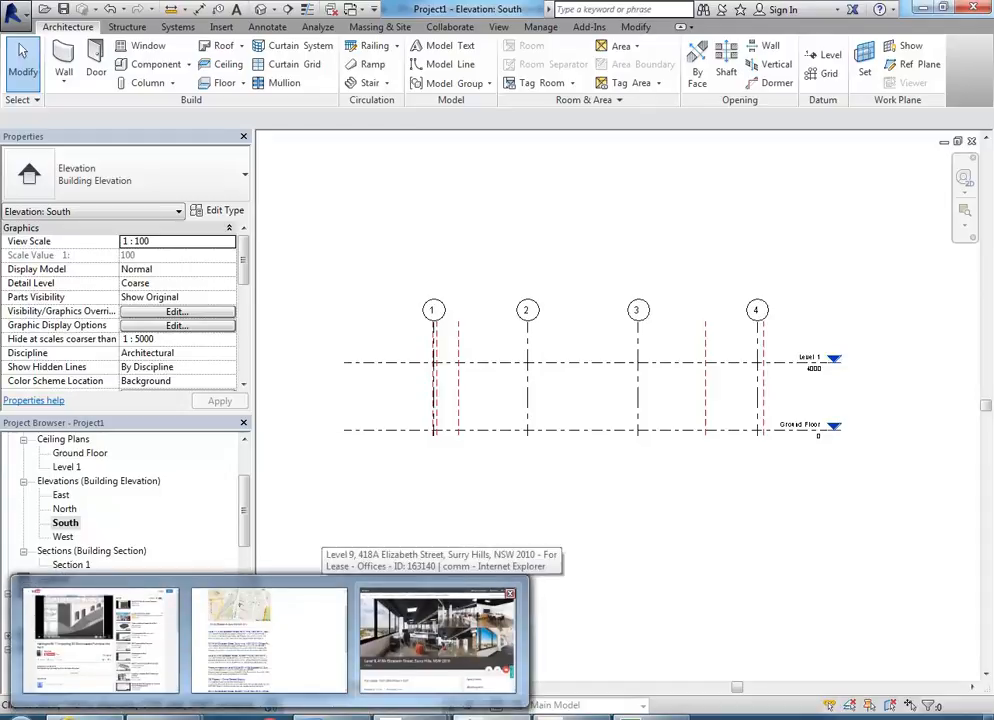
left_click(437, 640)
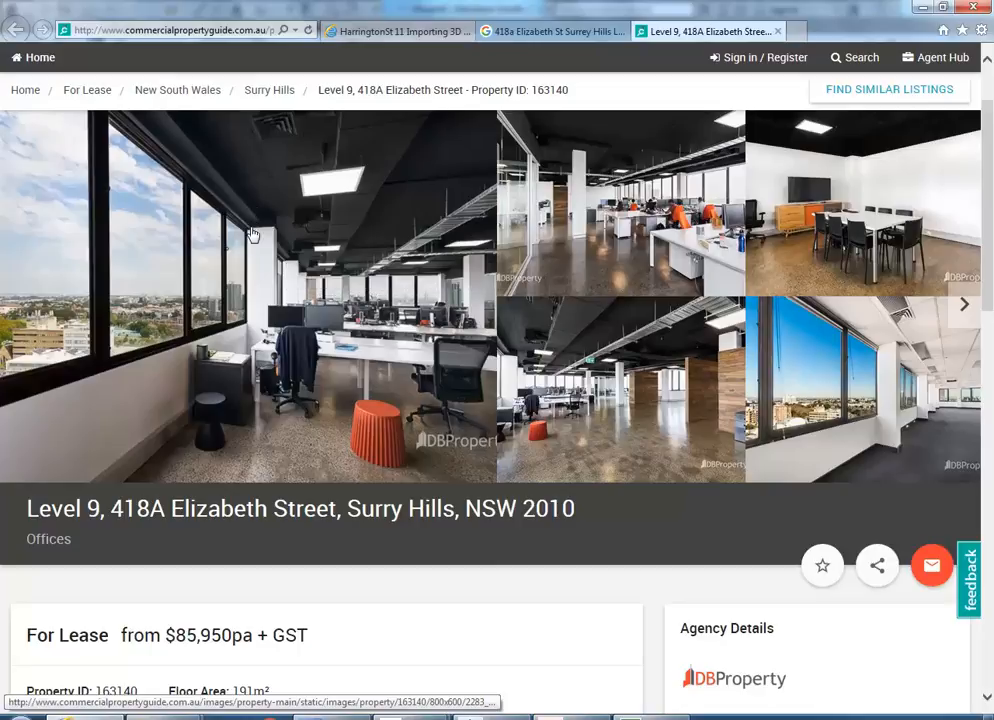
left_click(920, 8)
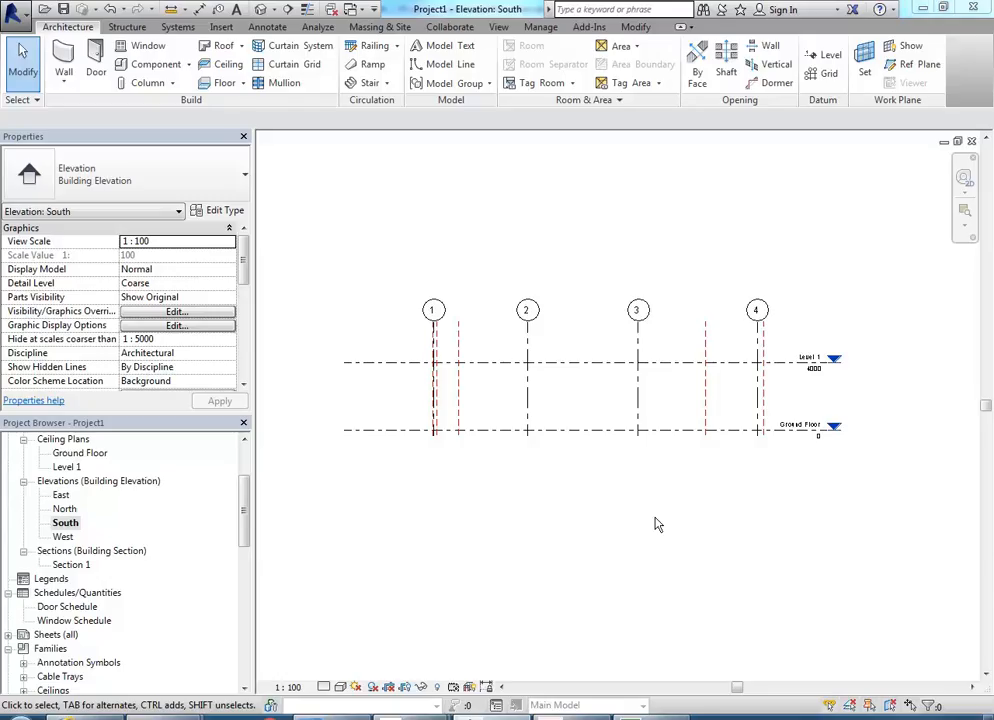
- Draw a new level line between Ground Floor and Level 1 at about 2600 mm, spanning all the grids
scroll(650, 380, "up", 5)
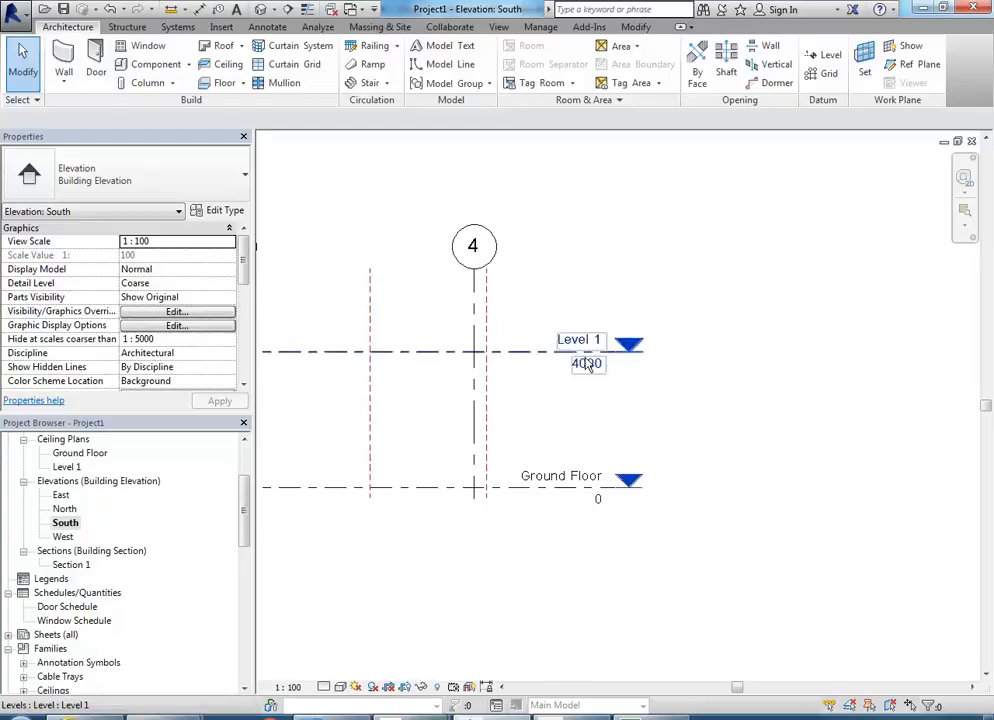
scroll(600, 400, "up", 2)
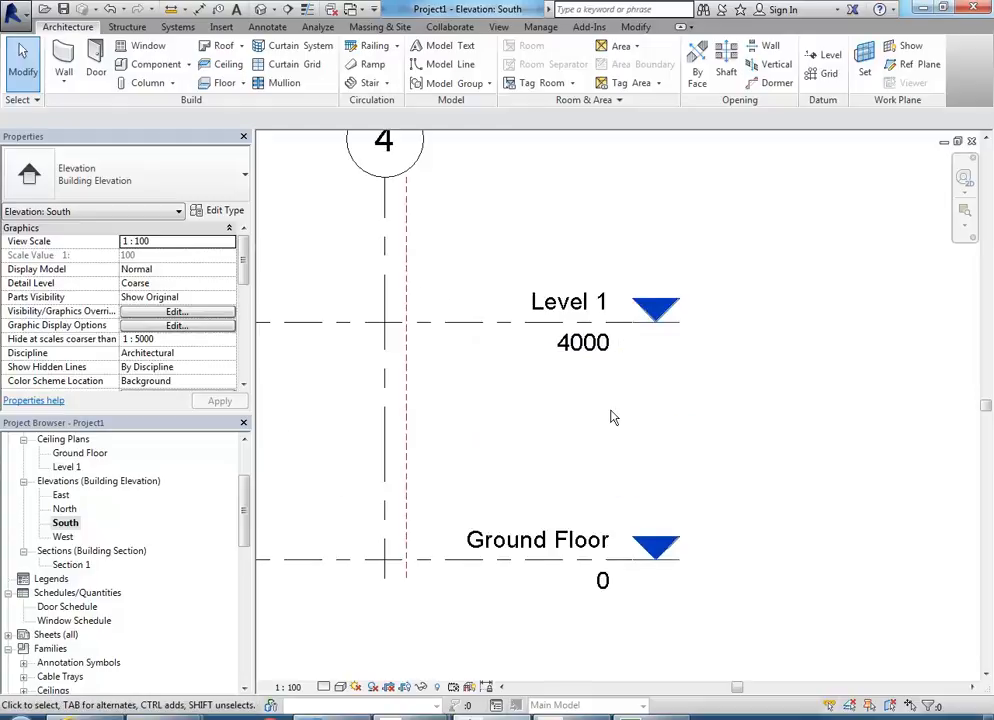
scroll(600, 384, "down", 4)
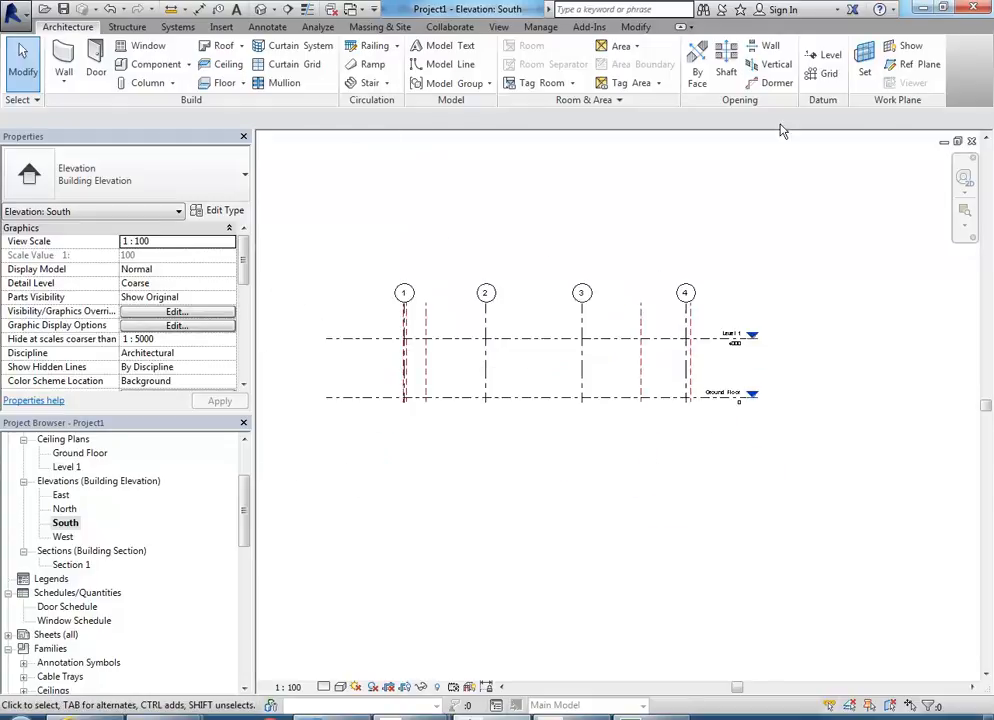
left_click(831, 56)
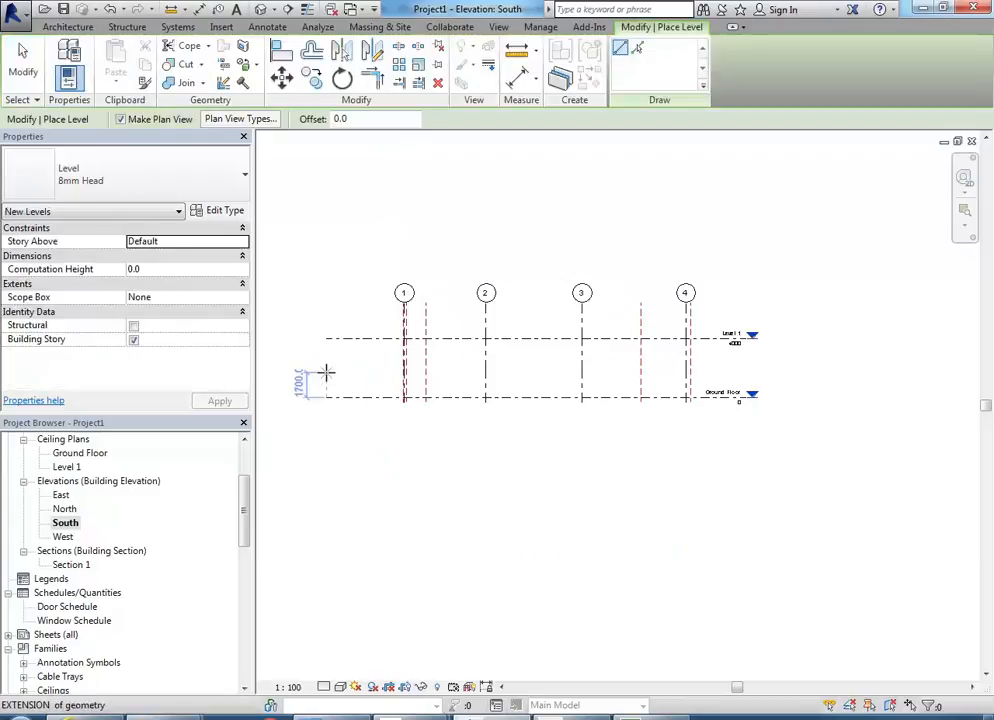
scroll(328, 349, "up", 1)
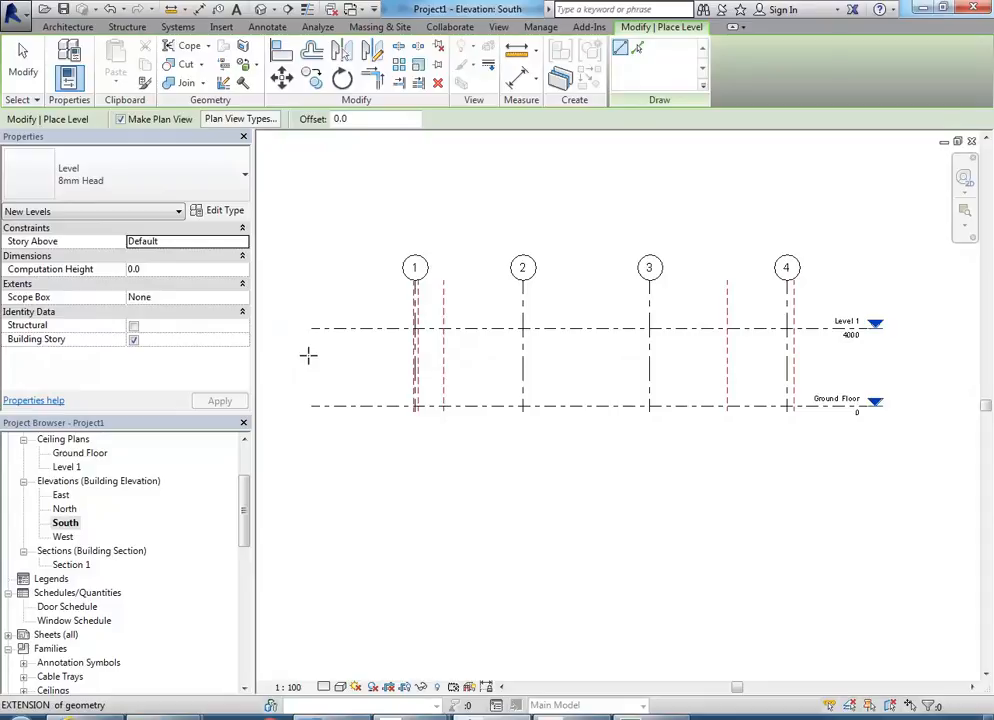
left_click(301, 352)
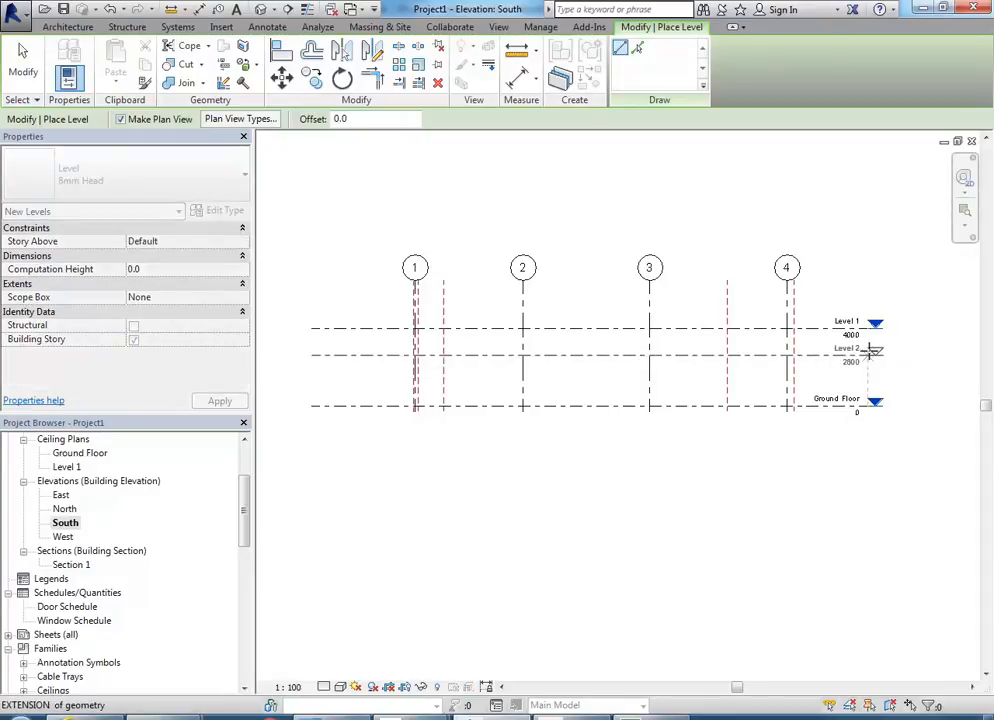
left_click(872, 352)
- Set the new intermediate level's elevation to 3000 mm
middle_click_drag(828, 397, 591, 421)
scroll(636, 372, "up", 3)
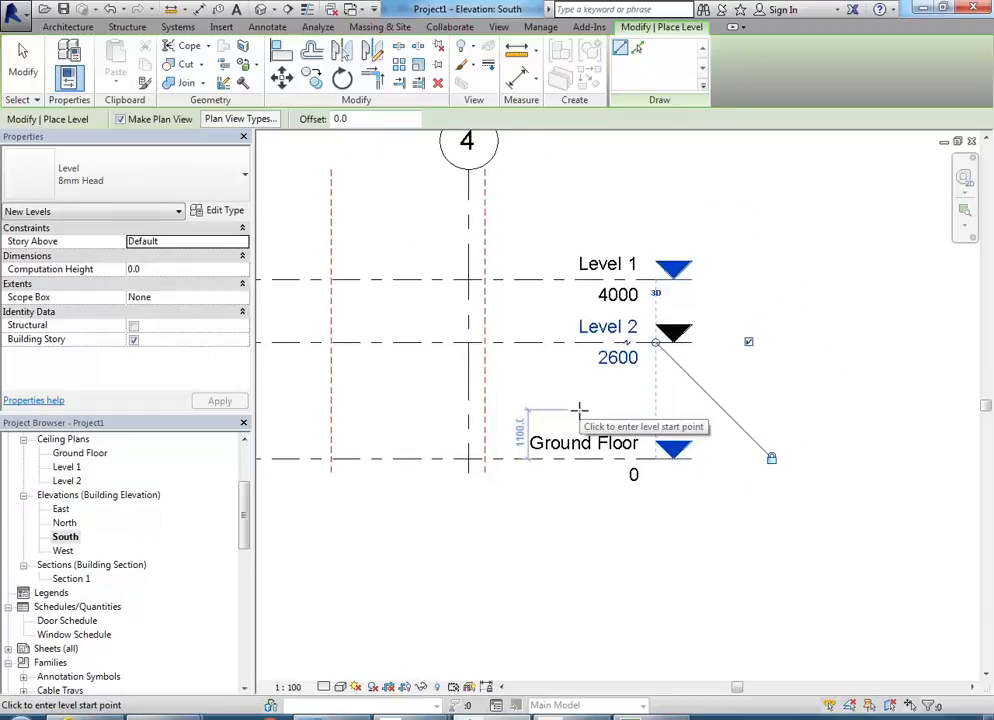
left_click(614, 359)
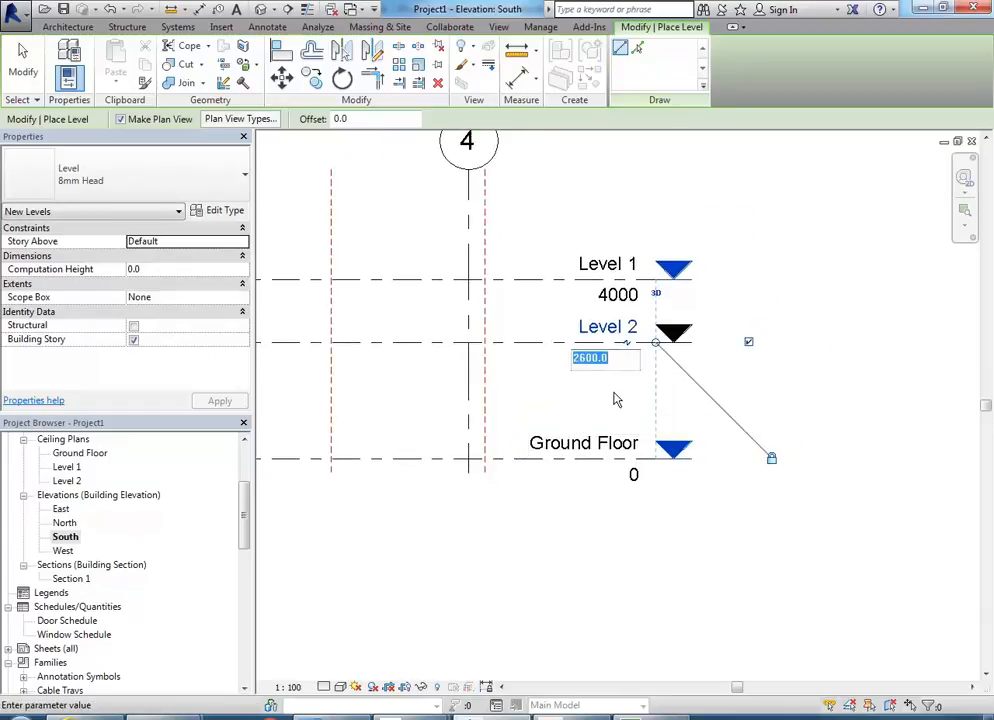
type("3000")
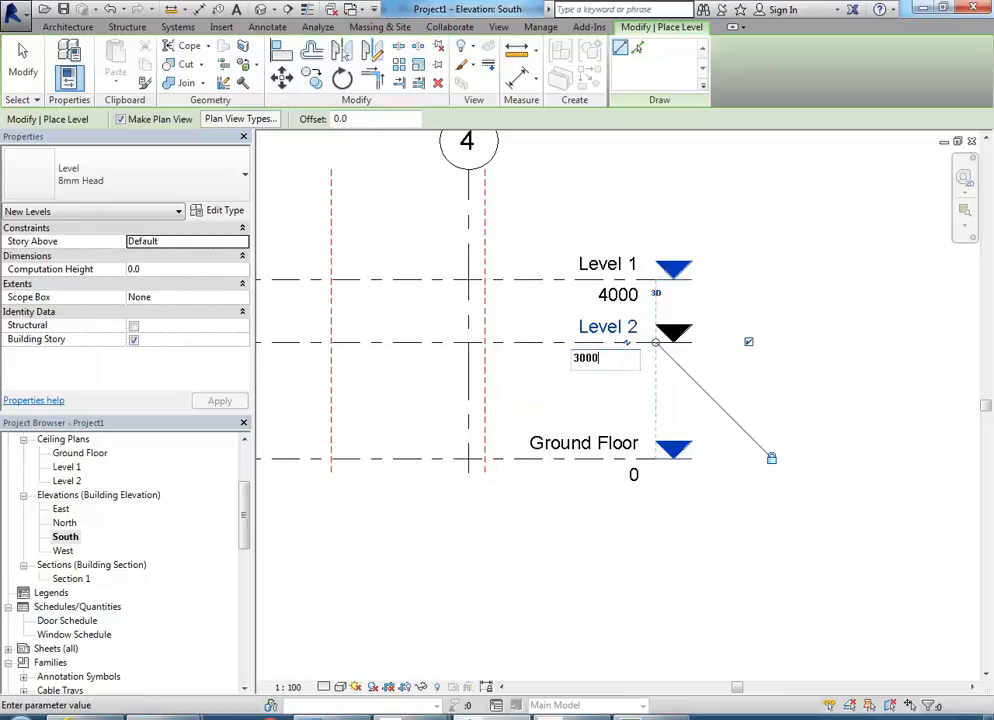
key("Return")
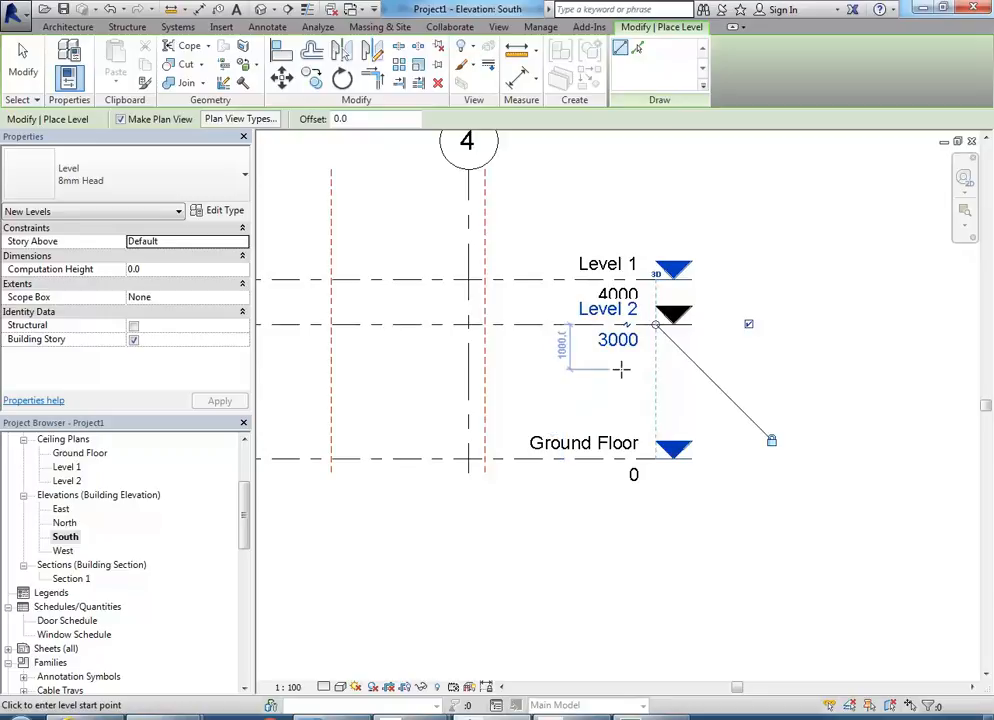
- Rename the 3000 mm level as Level 9 CL along with its corresponding views, and finish placing levels
left_click(609, 312)
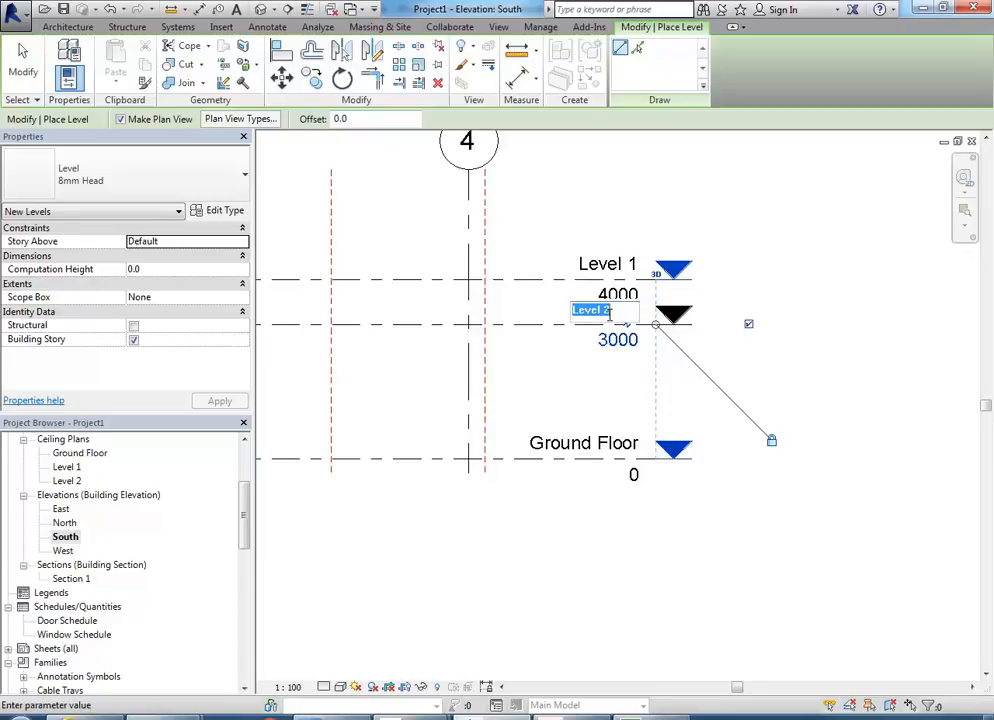
type("Level 9 CL")
key("Return")
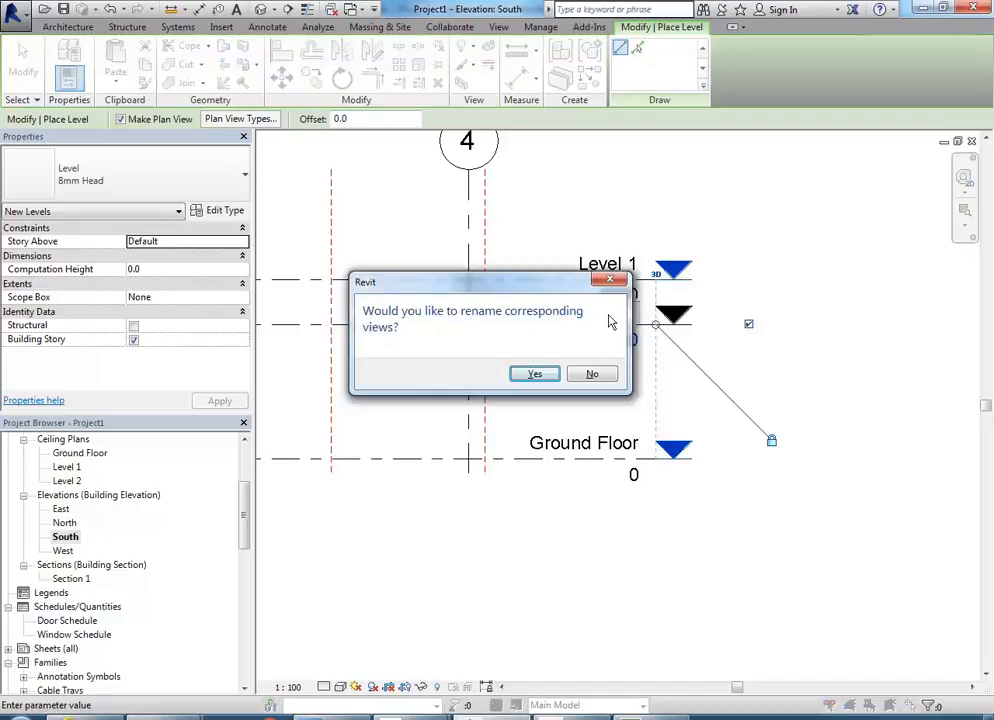
left_click(535, 375)
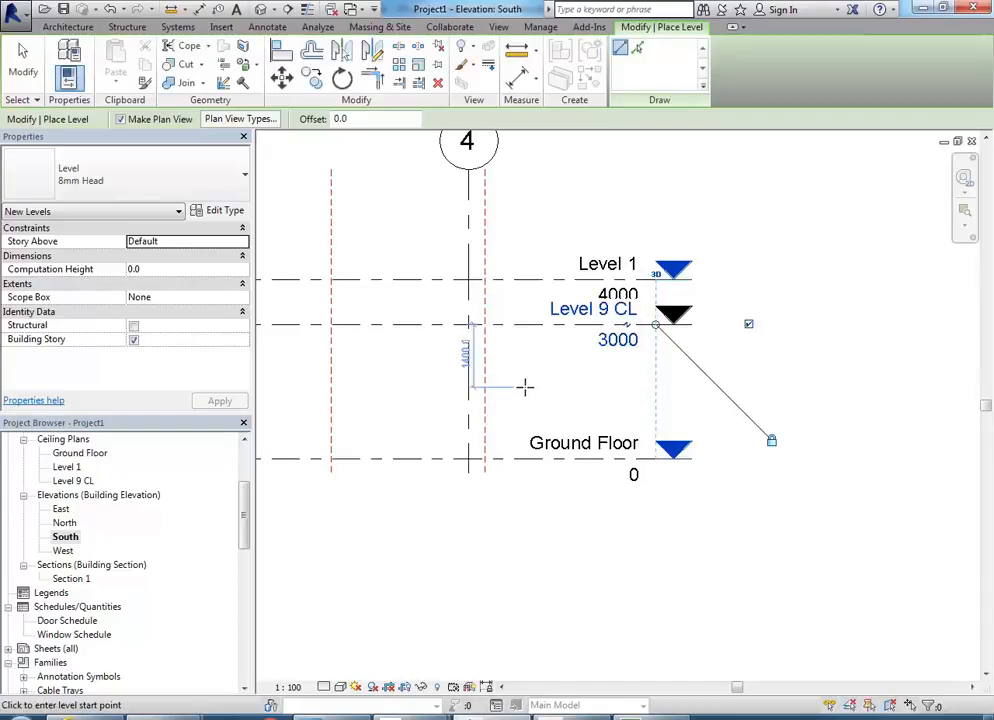
key("Escape")
key("Escape")
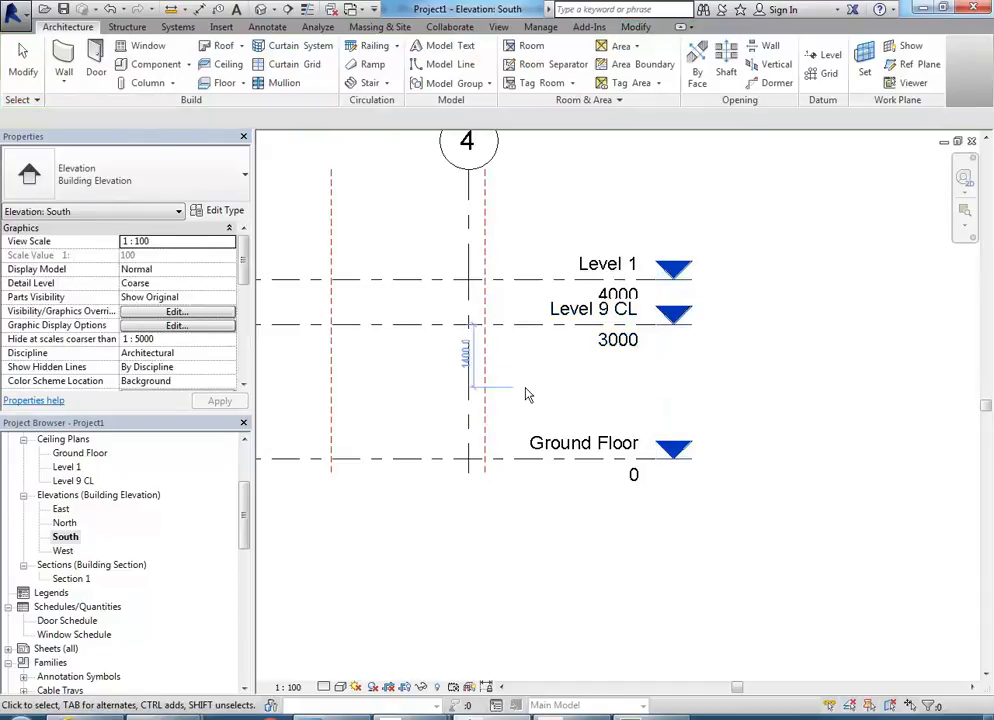
- Rename the Ground Floor level as Level 9 FL along with its corresponding views
left_click(598, 276)
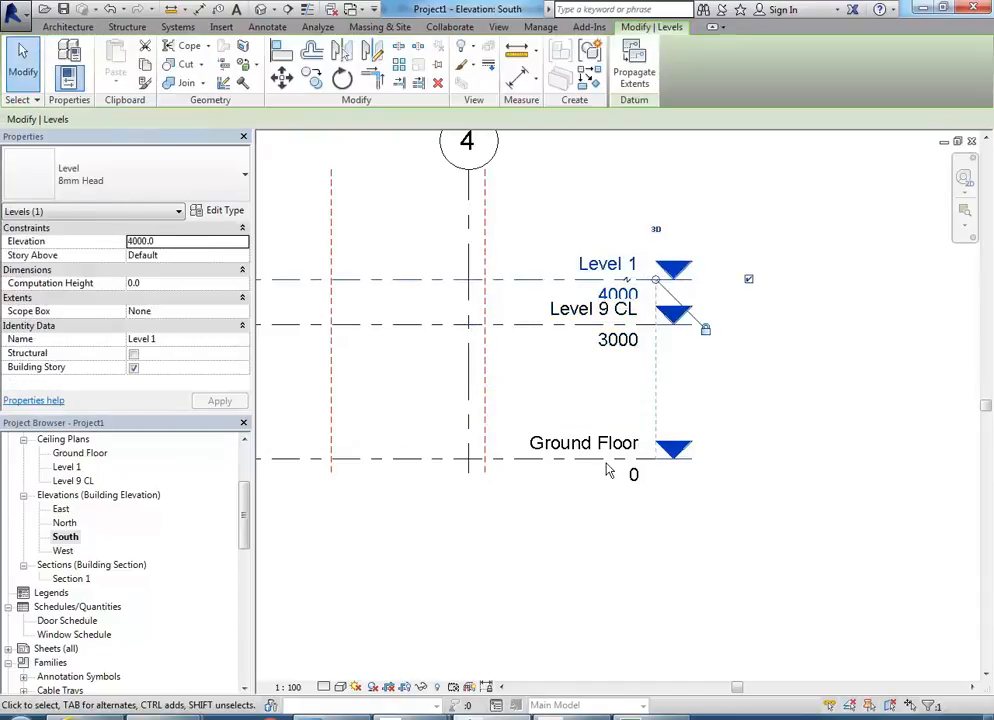
left_click(575, 446)
left_click(570, 447)
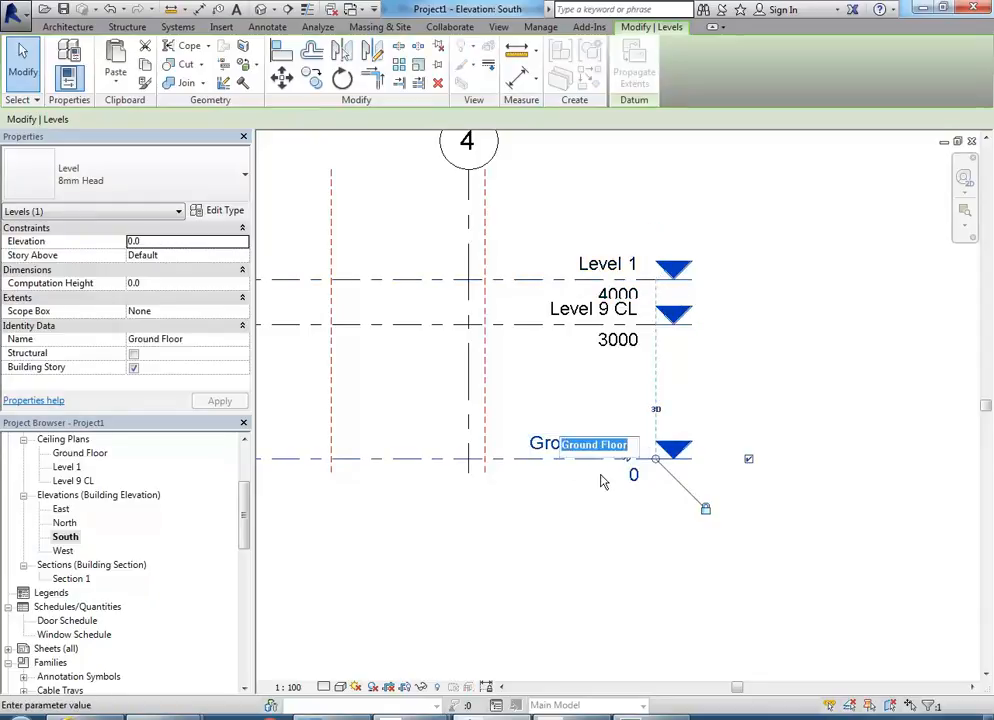
type("Lev")
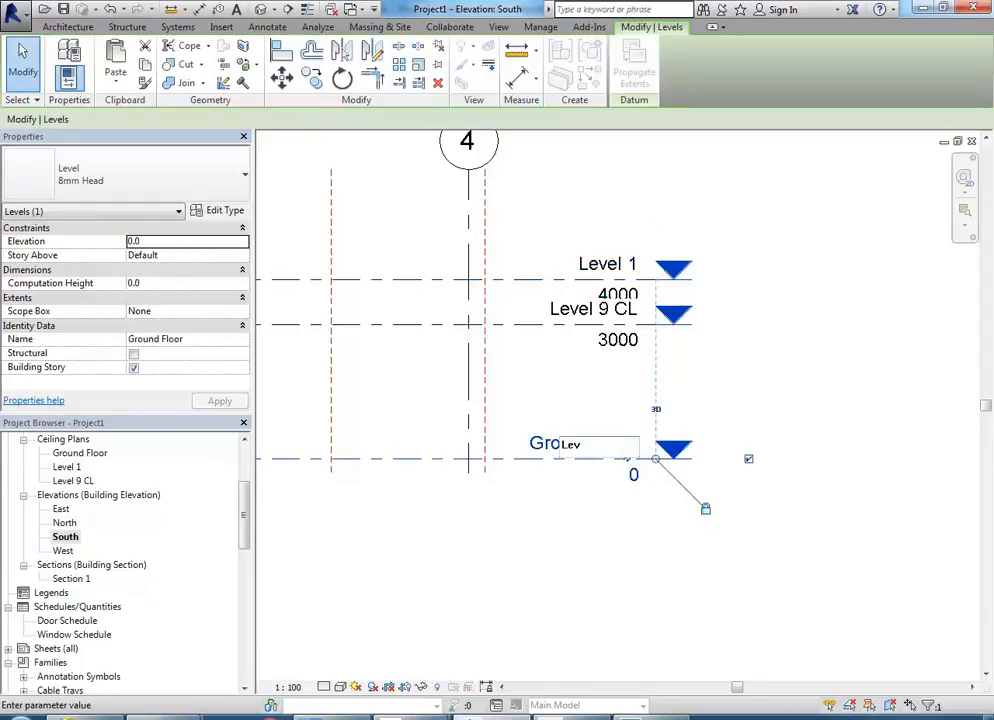
type("el 9 FL")
key("Return")
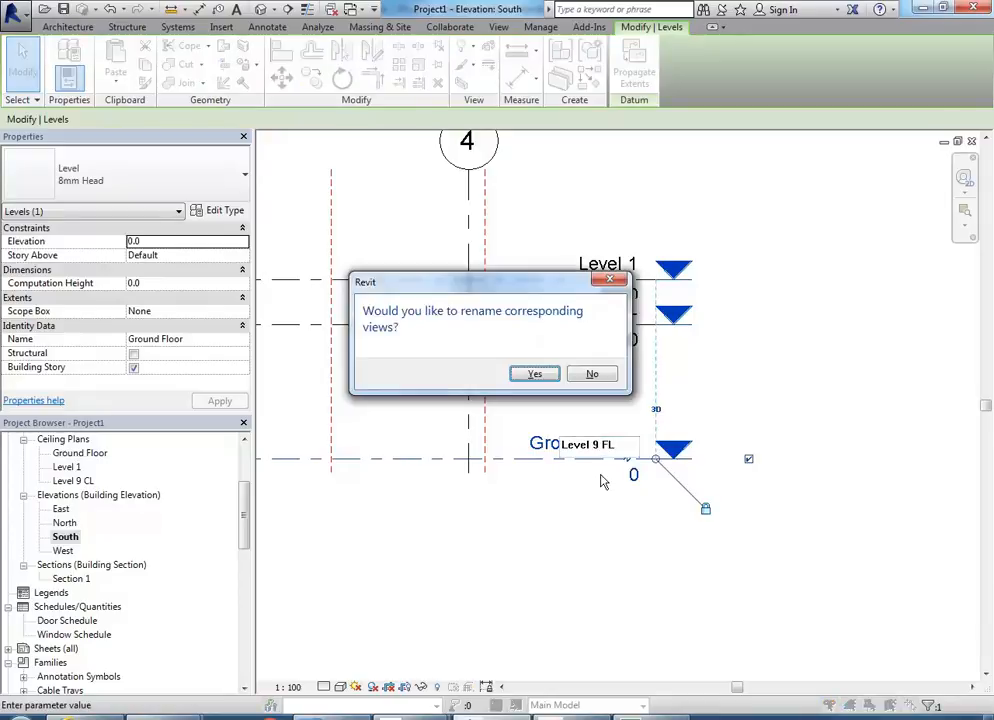
left_click(536, 373)
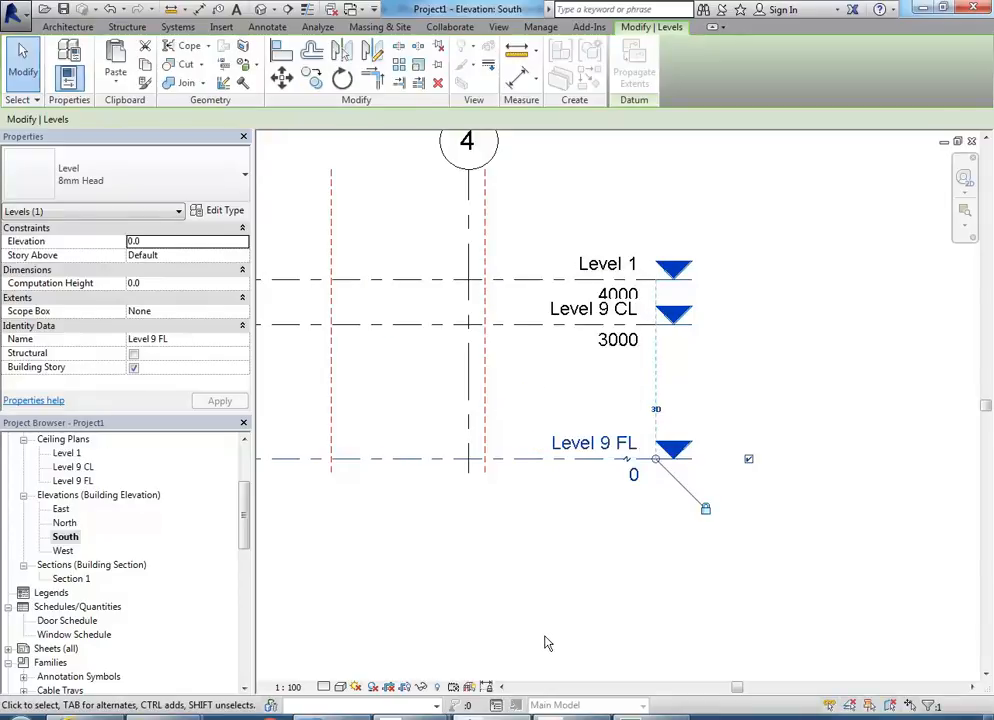
- Rename Level 1 as Level 10 FL along with its corresponding views, and clear the selection
double_click(593, 265)
type("L")
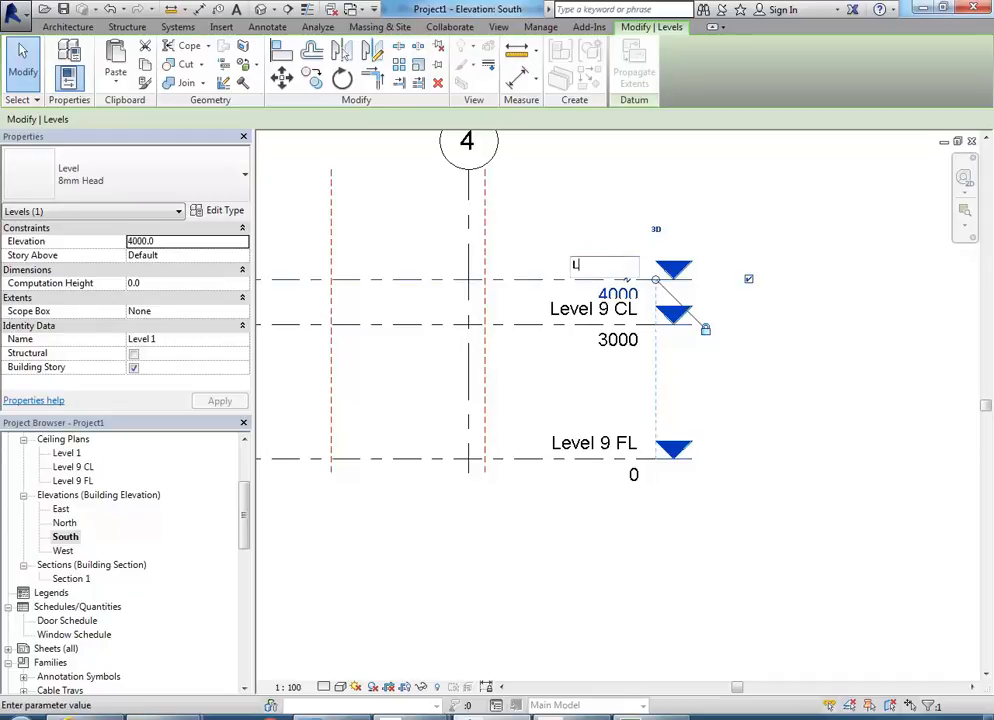
type("evel 10 FL")
key("Return")
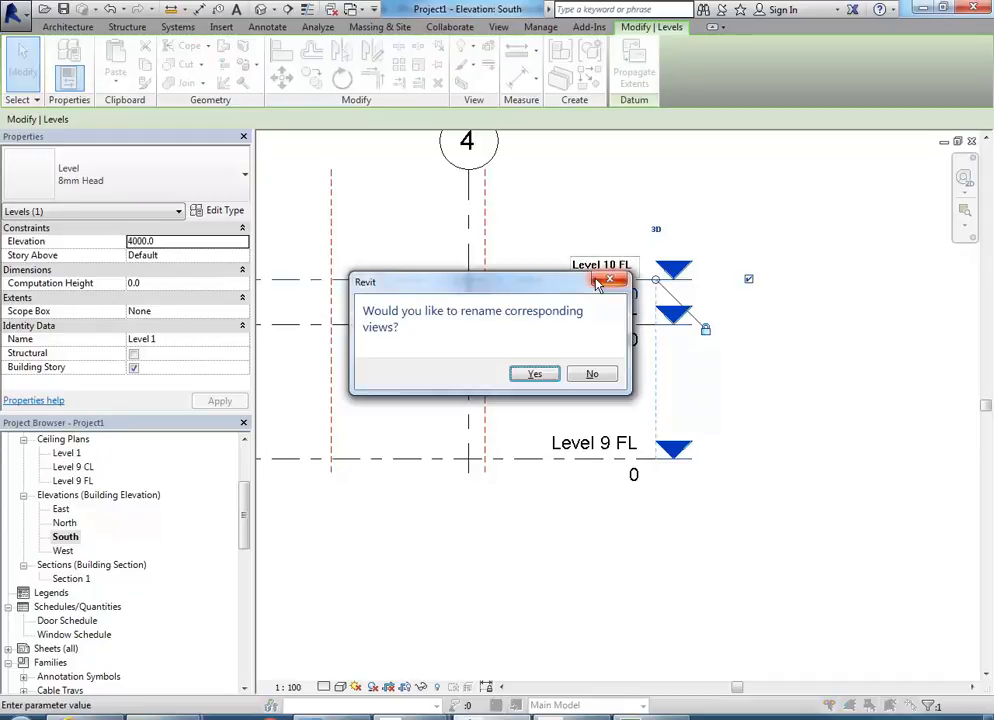
left_click(535, 373)
left_click(566, 402)
- Set the South elevation's view scale to 1:50
middle_click_drag(614, 404, 750, 550)
scroll(673, 406, "down", 3)
scroll(866, 423, "down", 2)
middle_click_drag(537, 568, 494, 575)
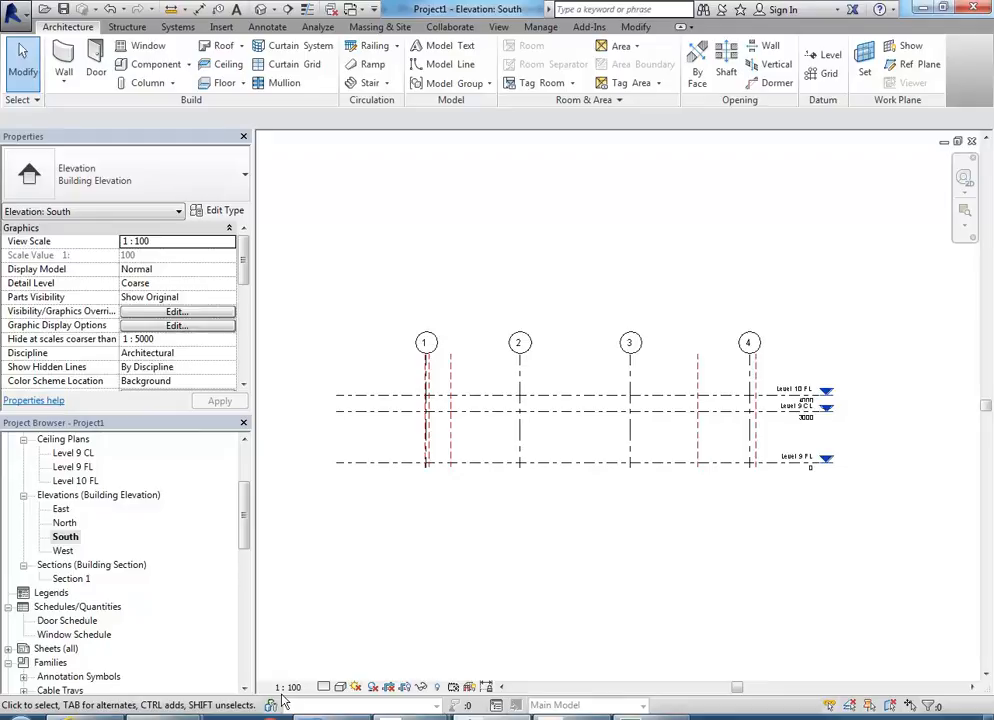
mouse_move(811, 445)
middle_mouse_down()
mouse_move(769, 451)
mouse_move(811, 438)
middle_mouse_up()
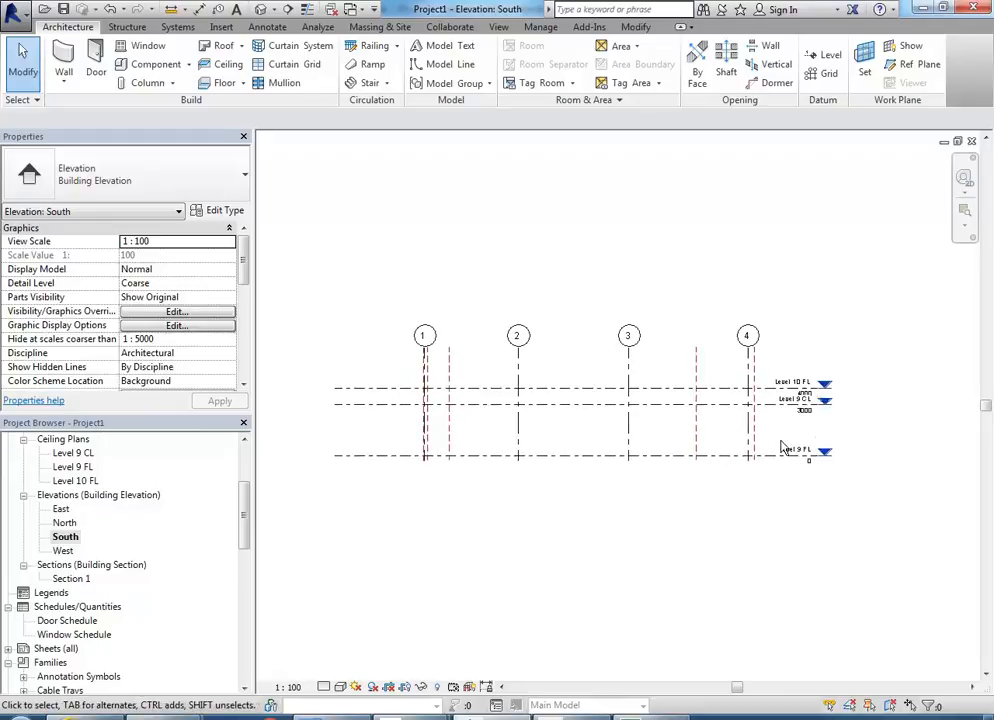
left_click(288, 687)
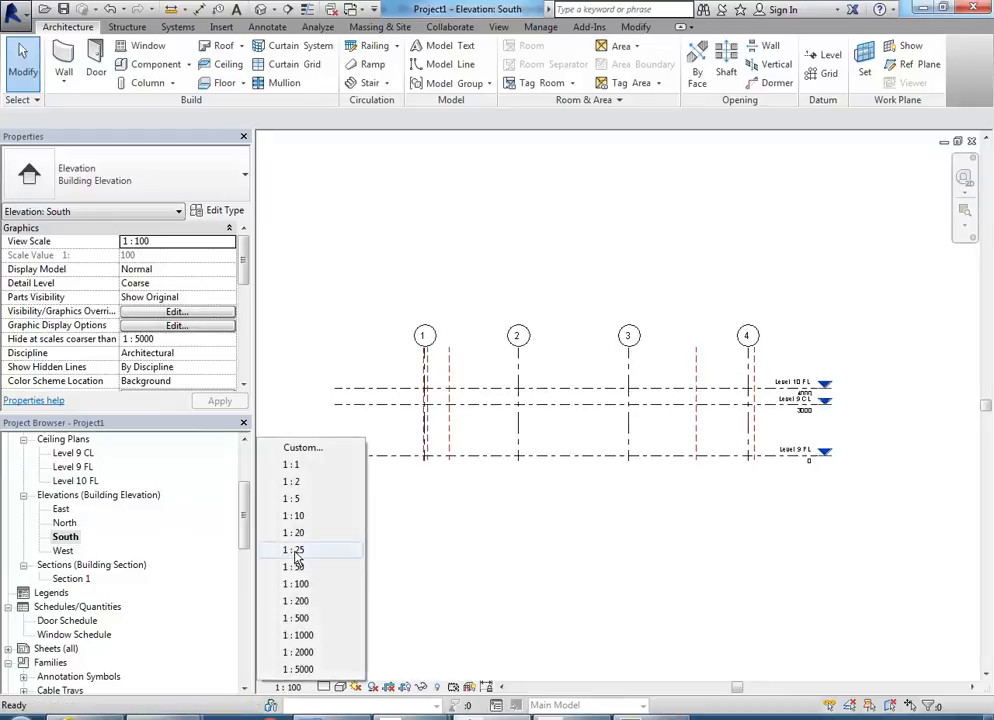
left_click(301, 570)
- Examine the Level 9 FL, Level 9 CL and Level 10 FL lines and heads against the grids in the South elevation
scroll(739, 401, "up", 5)
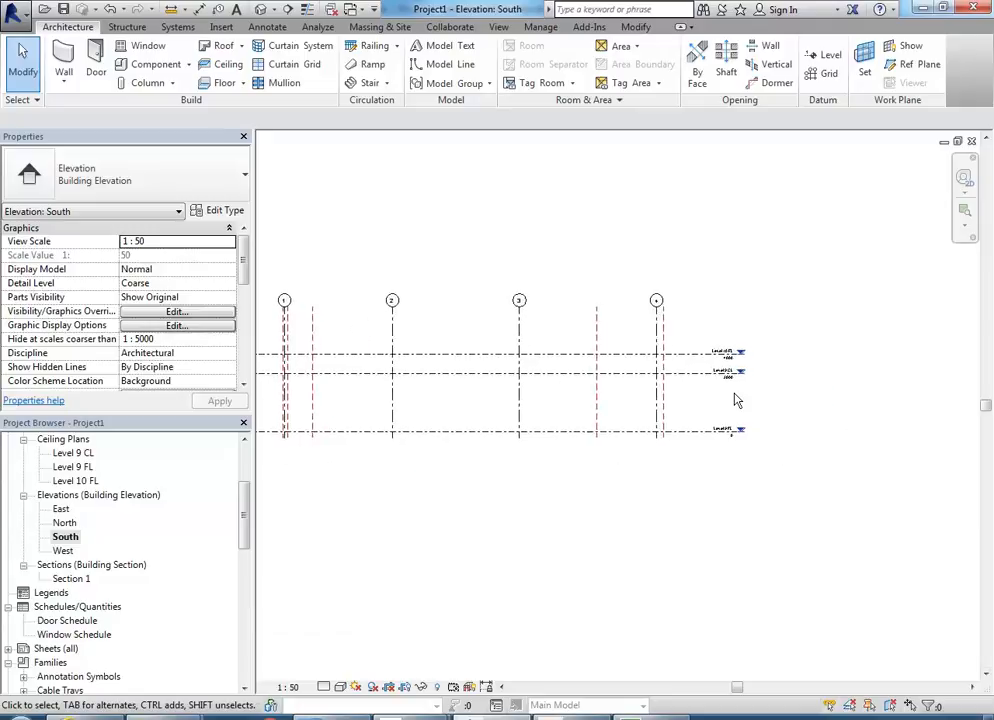
scroll(675, 425, "up", 1)
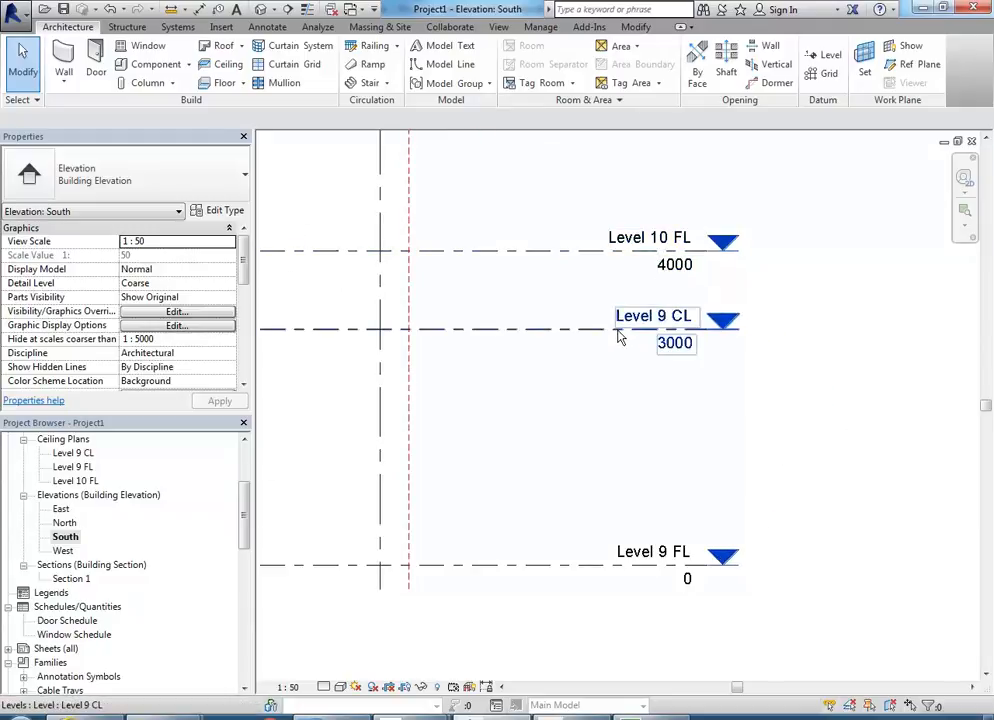
left_click(620, 336)
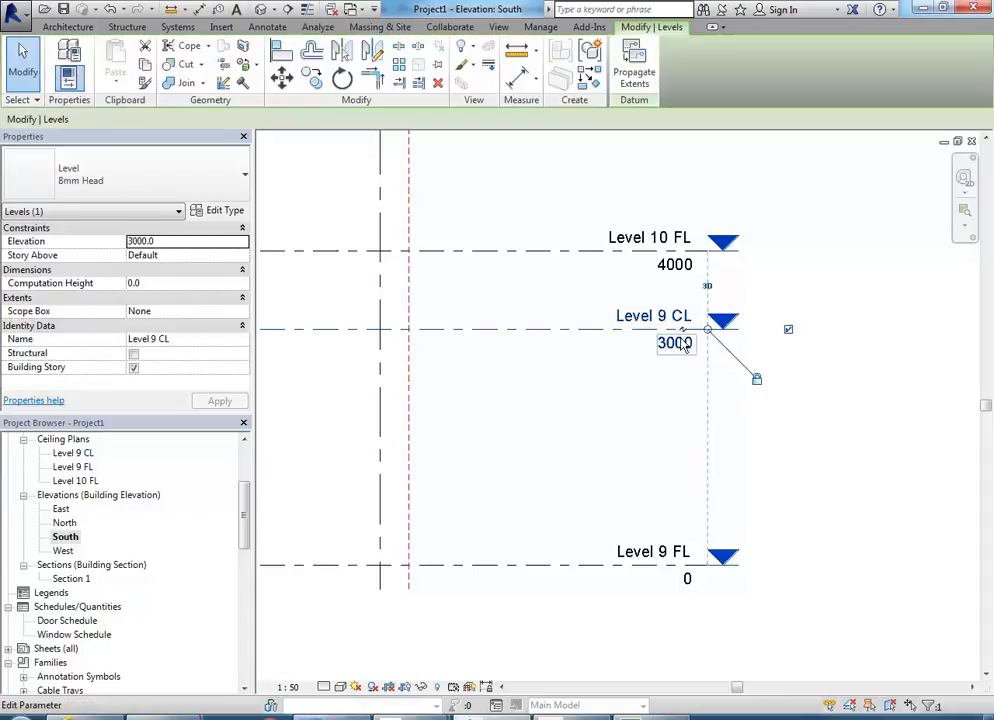
left_click(640, 453)
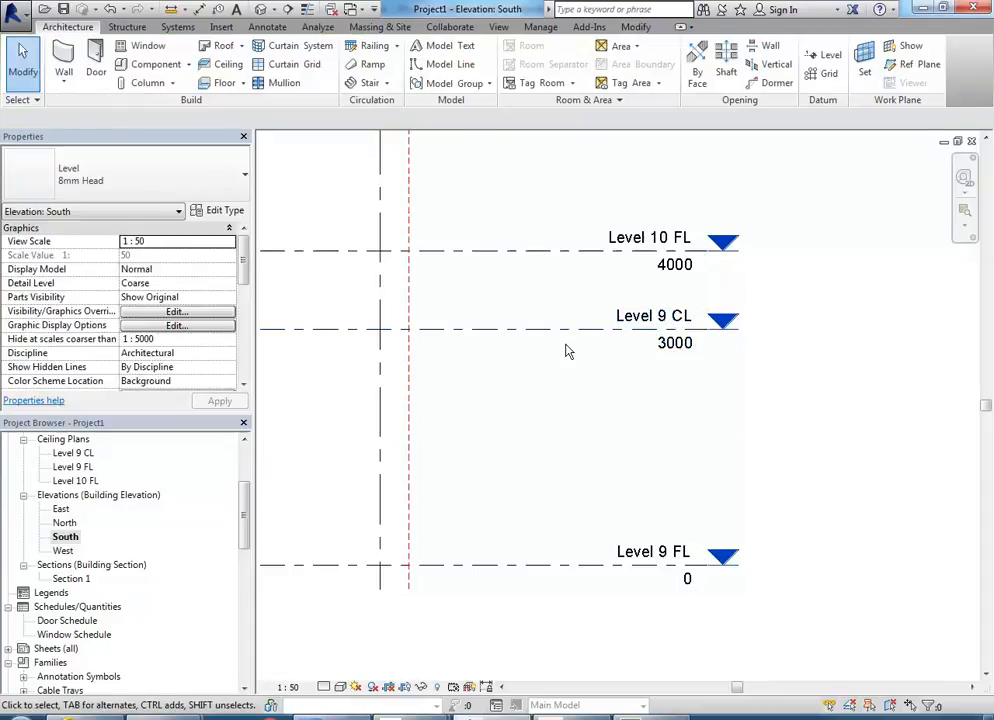
scroll(598, 390, "down", 3)
middle_click_drag(598, 390, 810, 399)
scroll(750, 448, "down", 3)
middle_click_drag(750, 448, 820, 455)
scroll(583, 273, "down", 2)
middle_click_drag(583, 273, 607, 278)
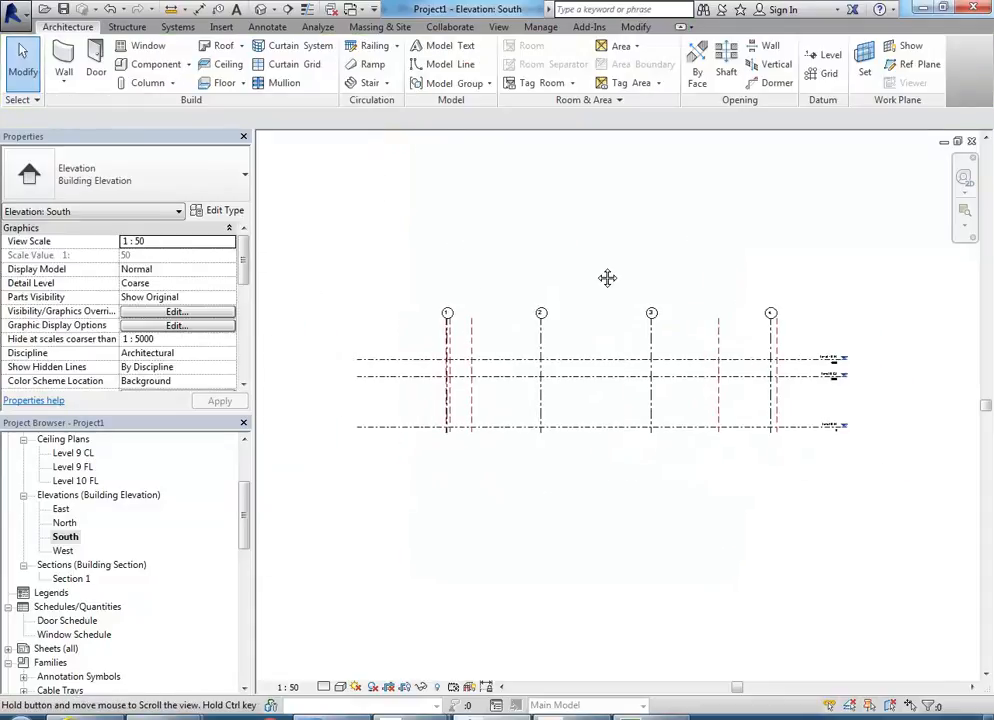
scroll(600, 274, "up", 1)
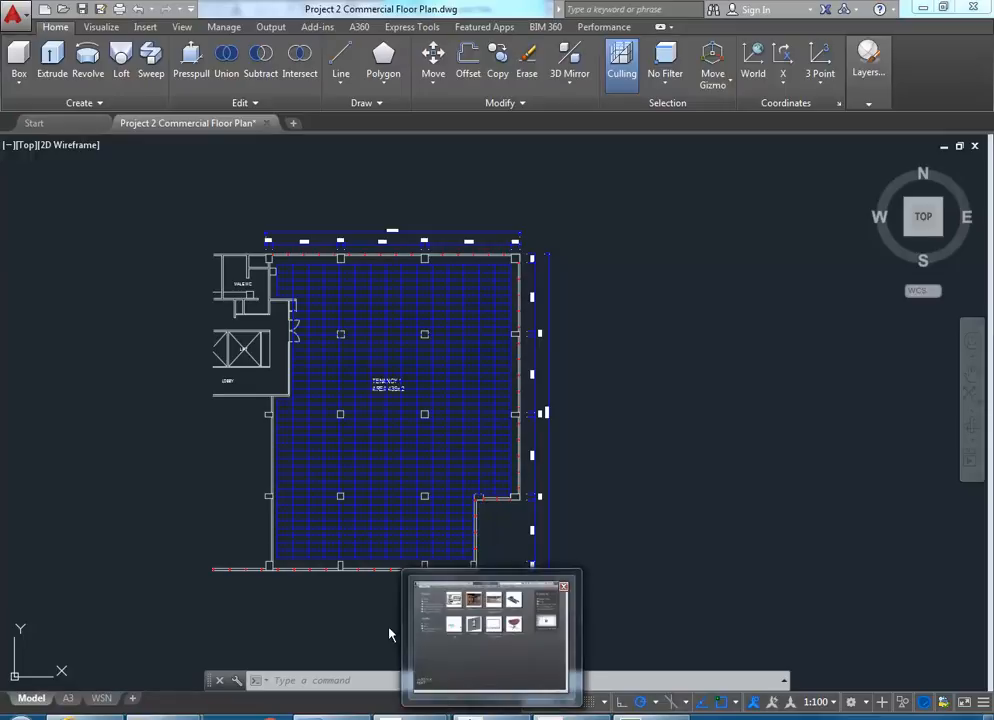
- Switch to Revit and create a new project based on the Architectural Template
mouse_move(490, 712)
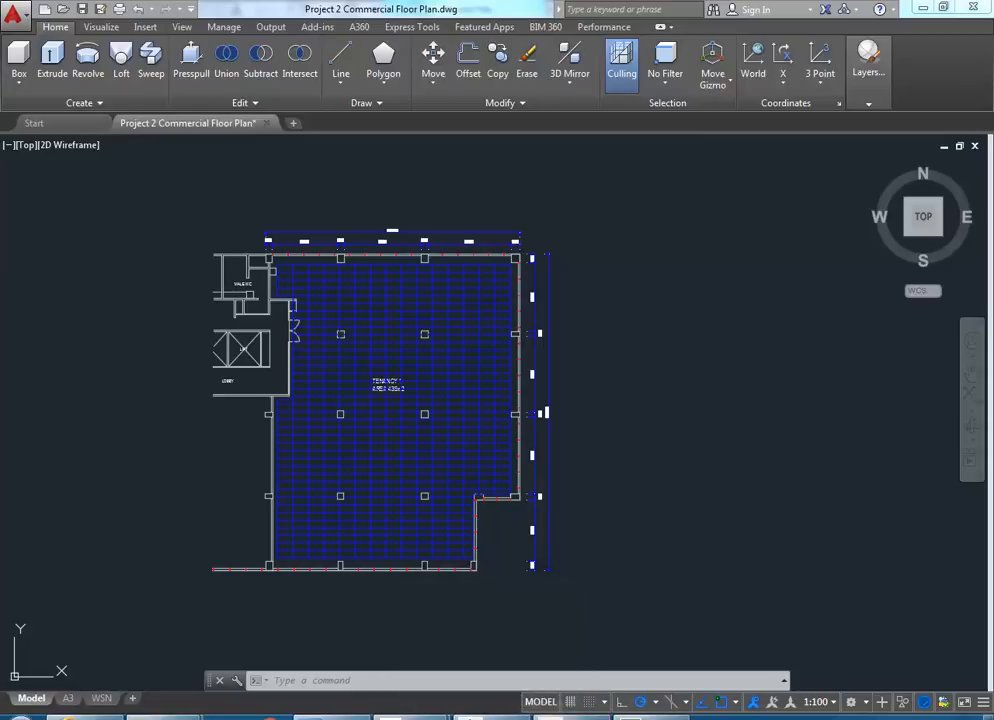
left_click(488, 645)
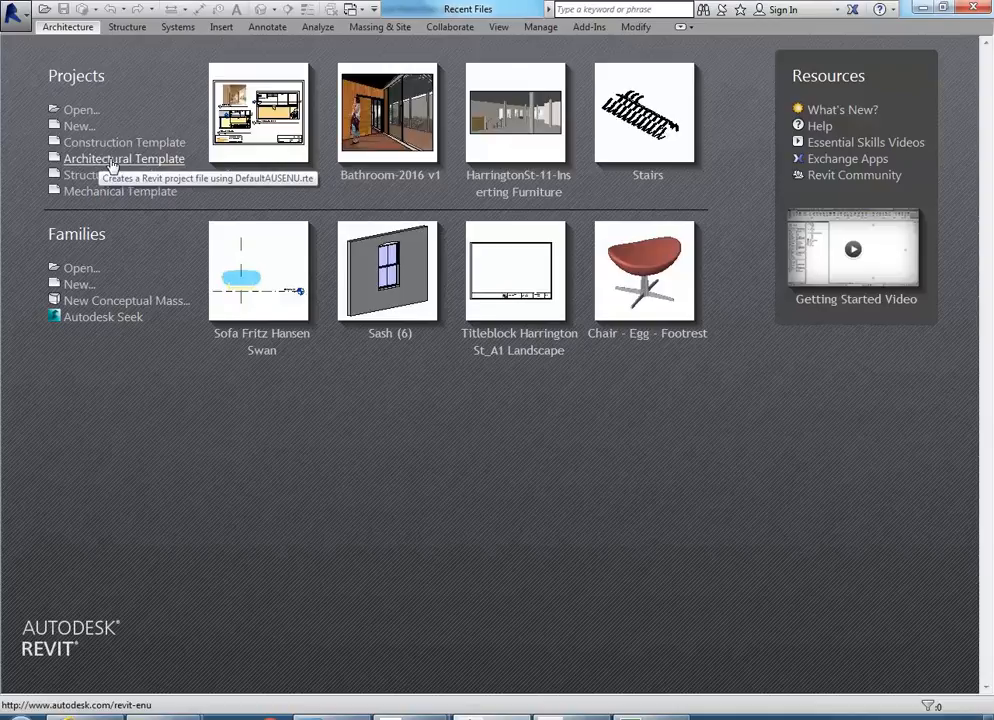
left_click(11, 15)
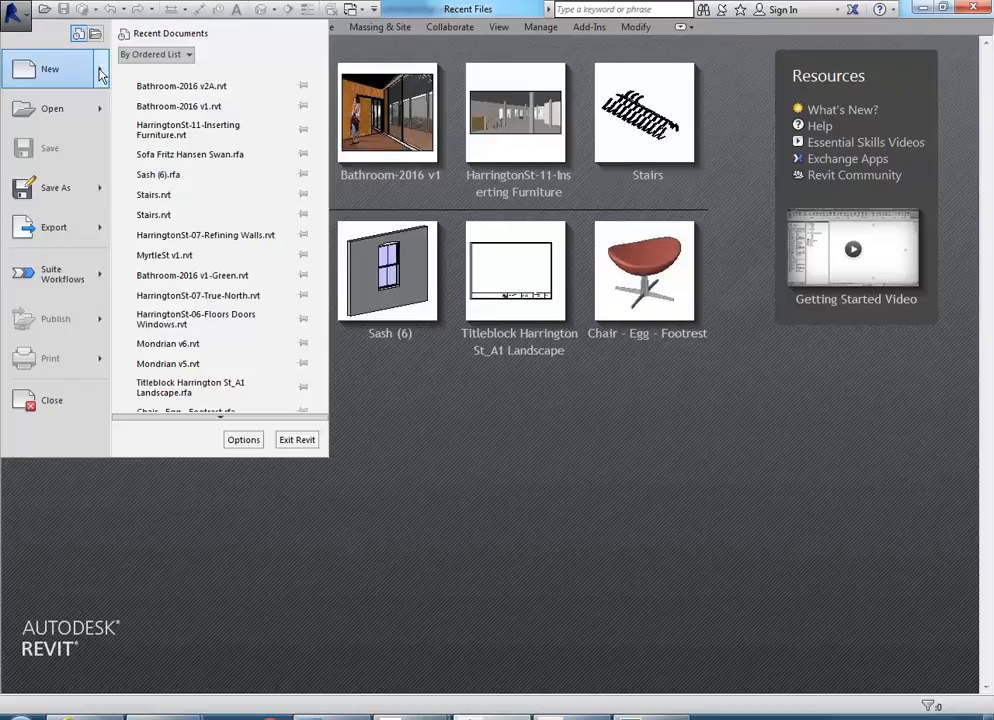
mouse_move(100, 75)
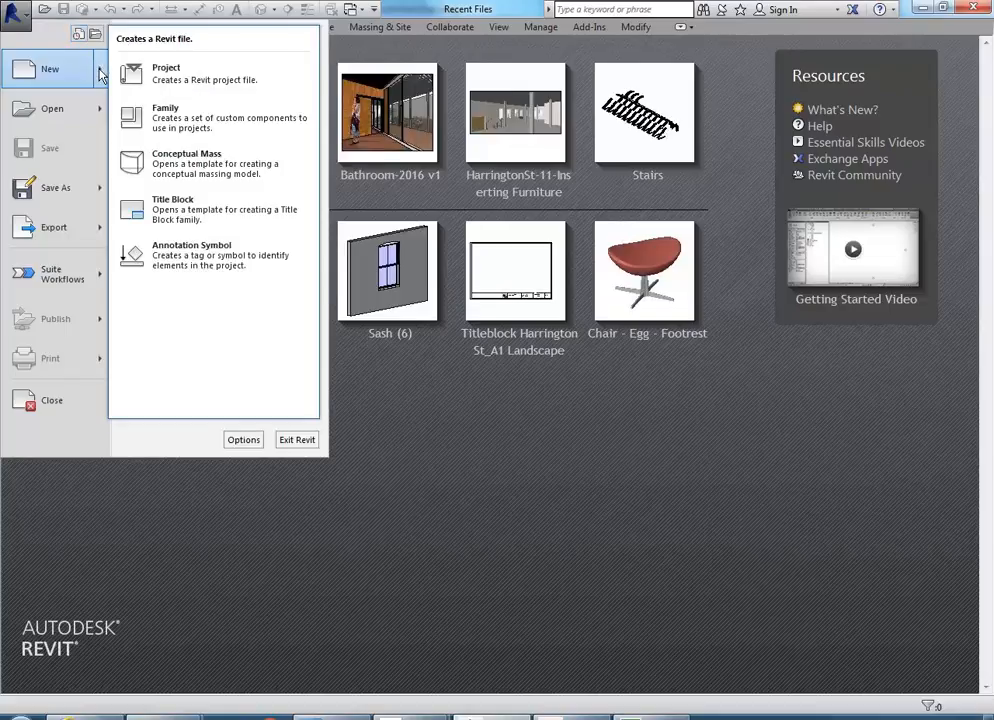
left_click(167, 81)
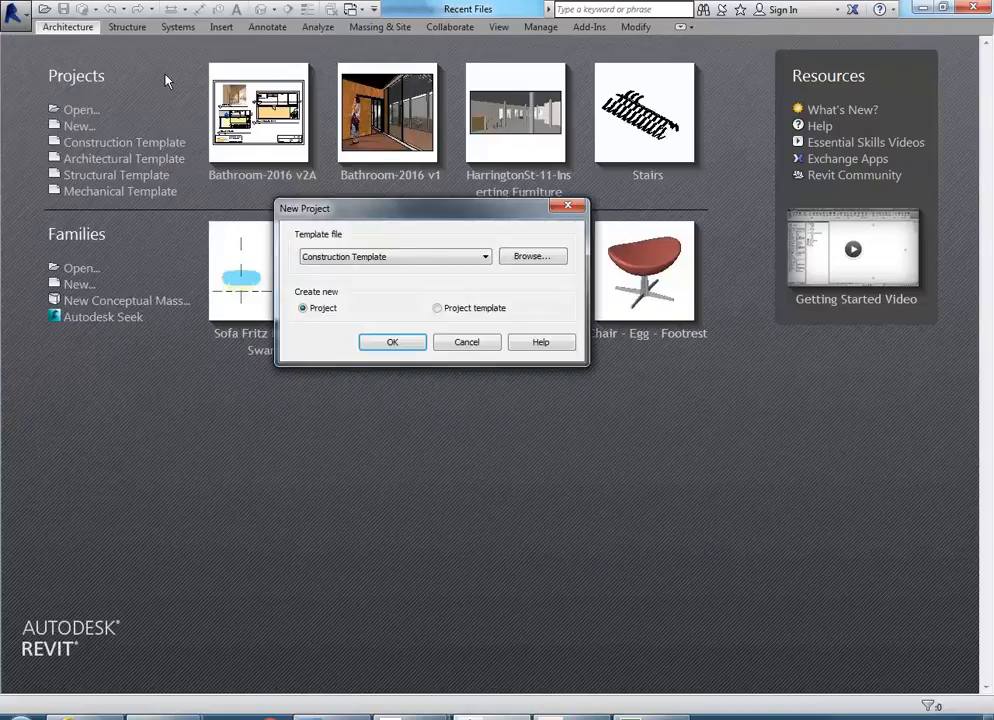
left_click(450, 257)
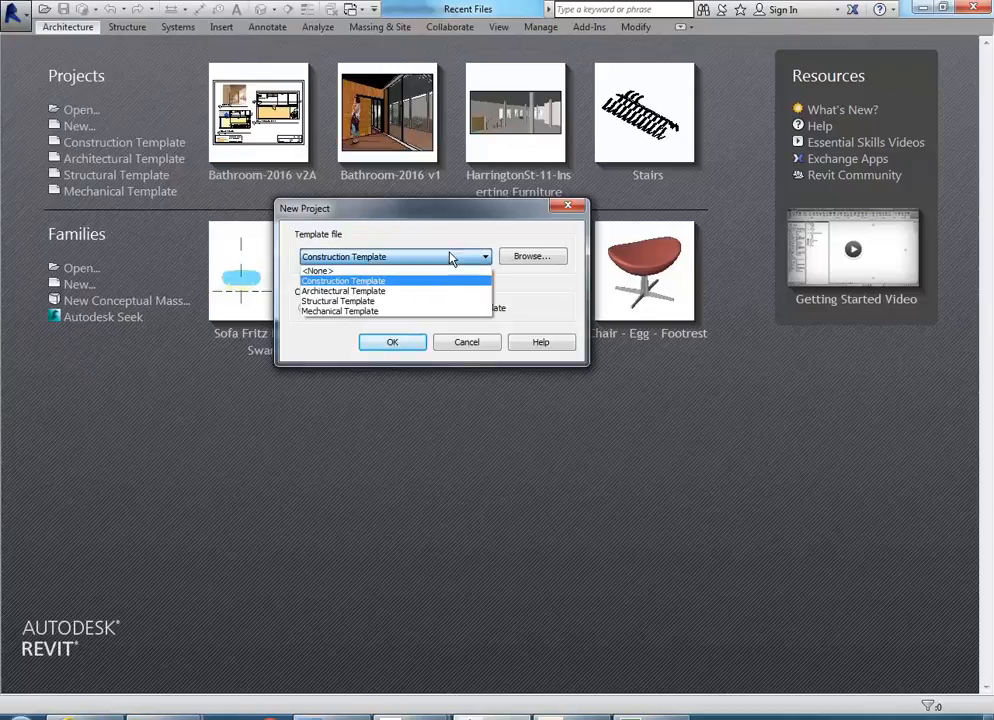
left_click(368, 292)
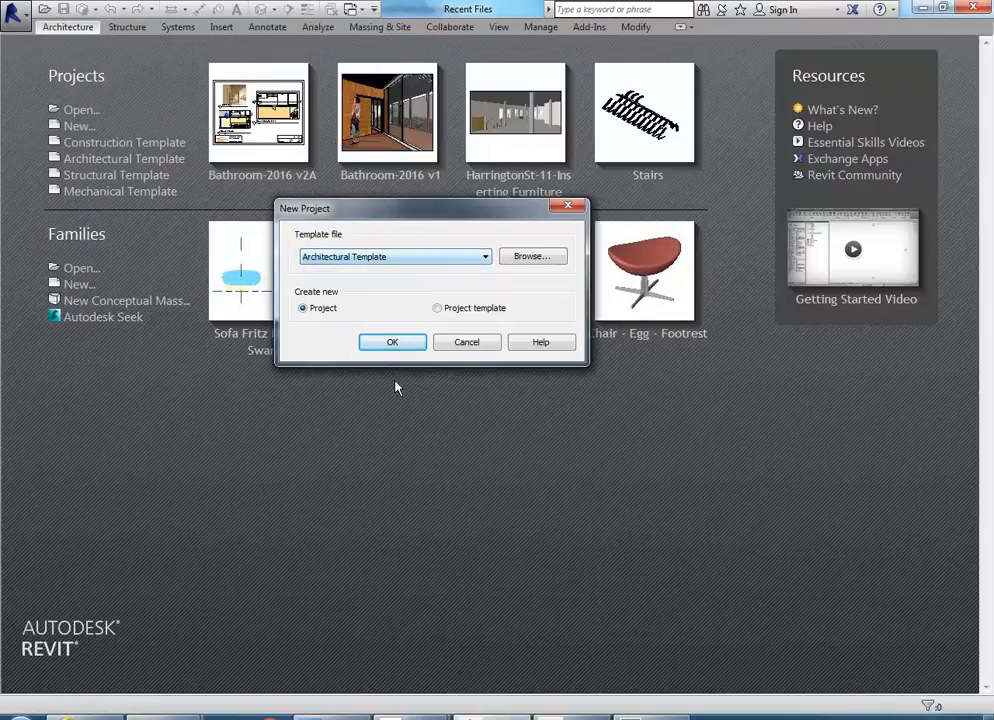
left_click(392, 343)
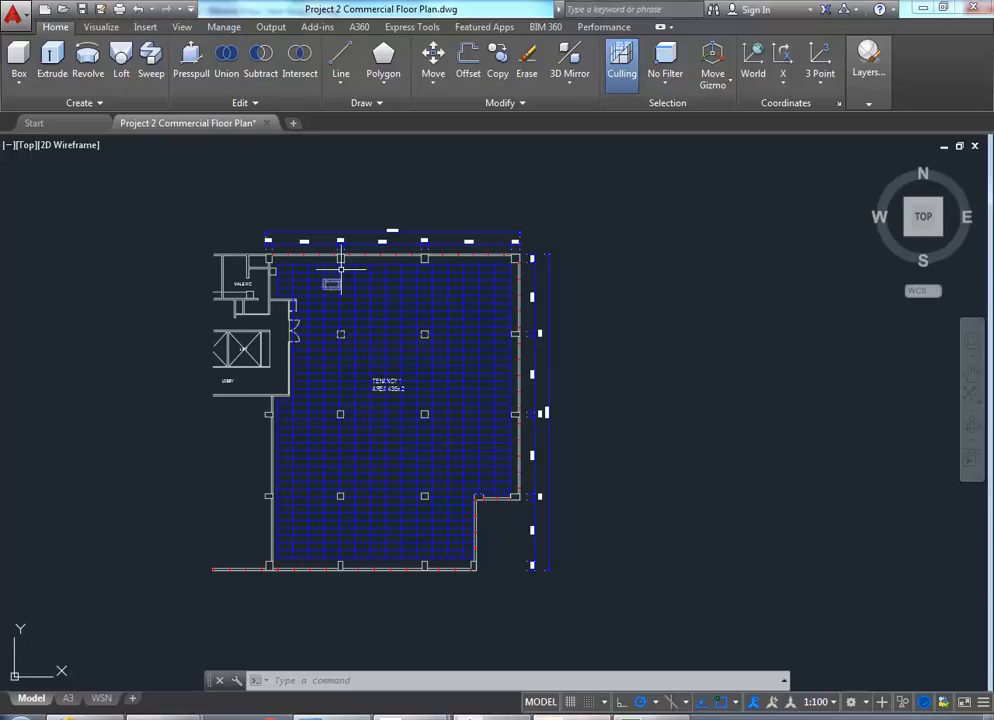
middle_click_drag(306, 494, 317, 514)
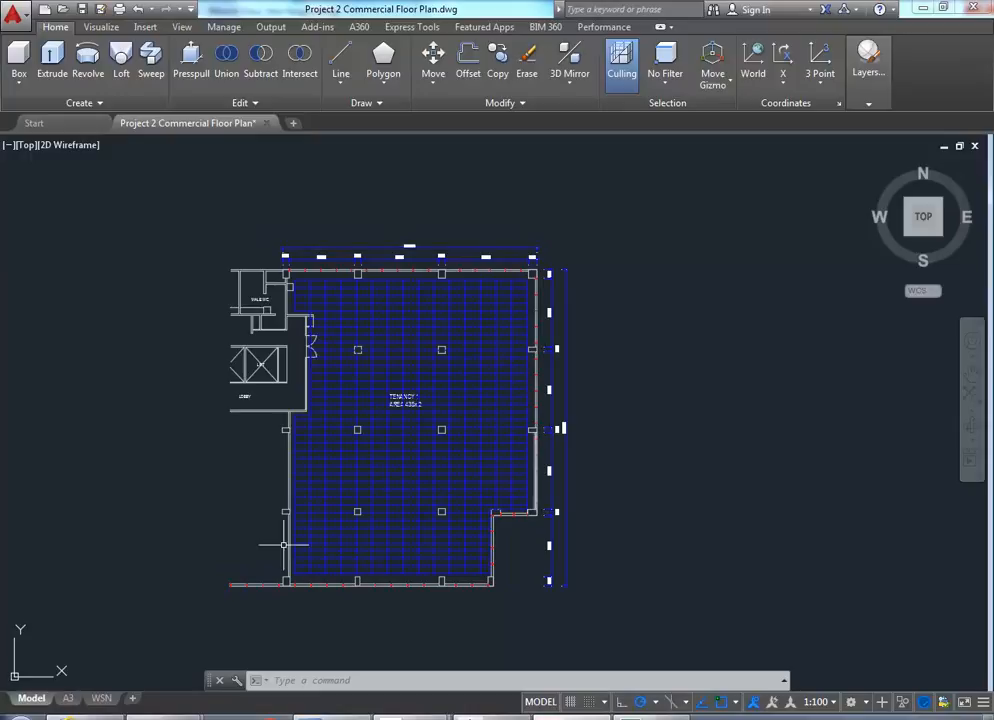
middle_click_drag(165, 525, 221, 530)
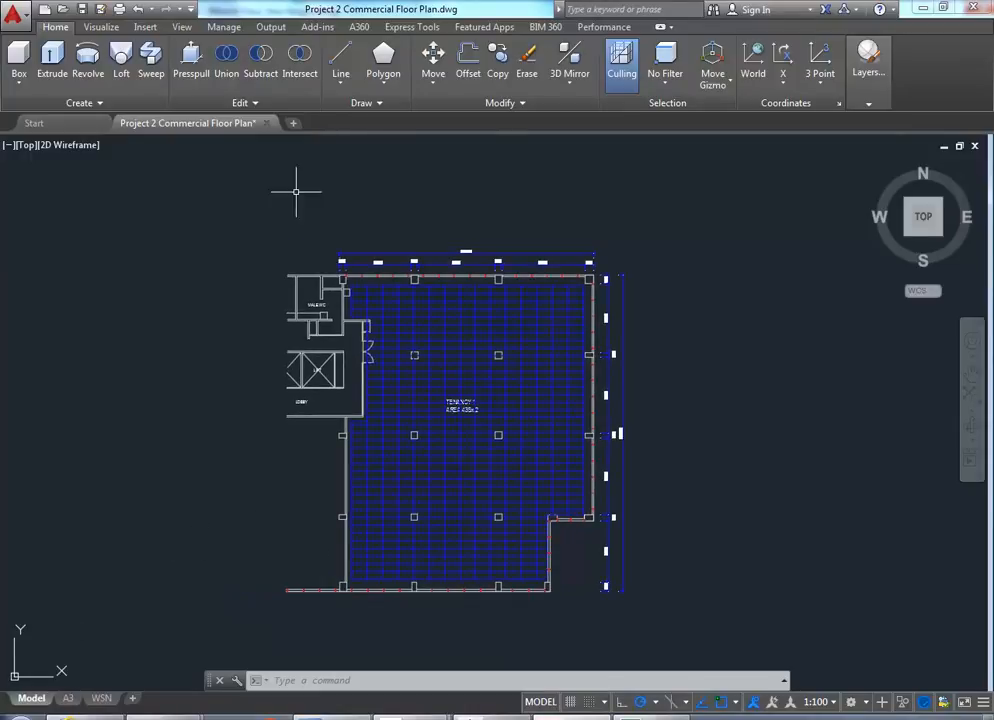
middle_click_drag(299, 537, 217, 535)
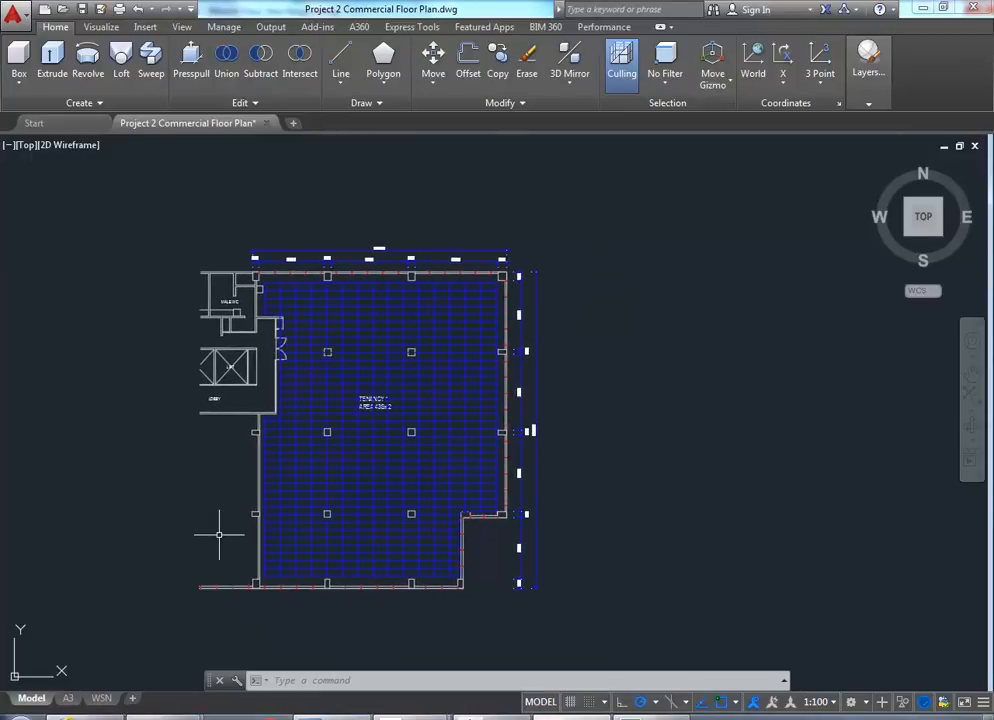